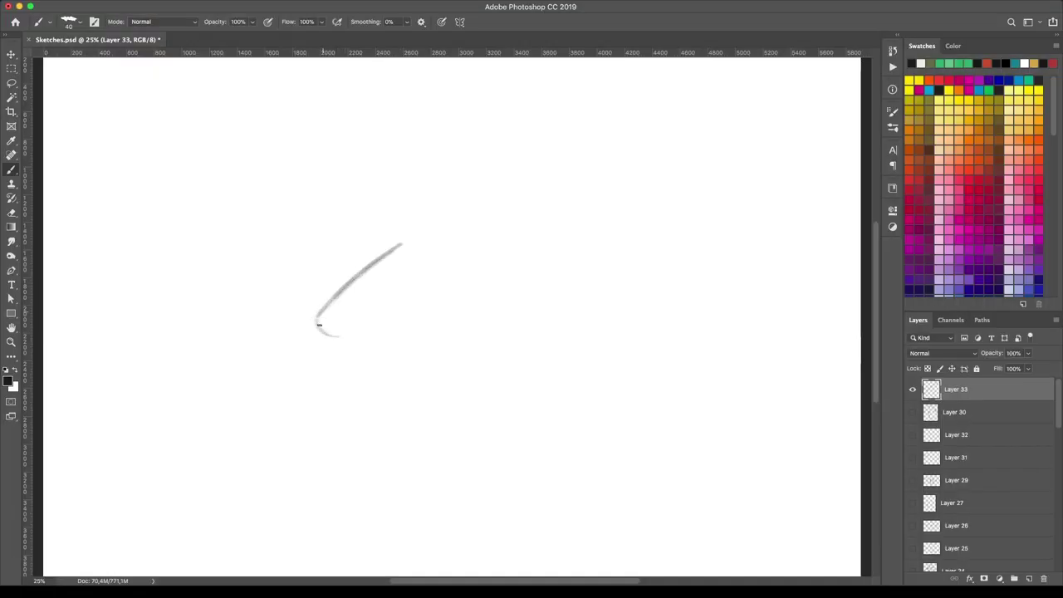
Sketch a first side-view horse head with nose, jaw, neck, chest and hatched mane in grey pencil.
{"action": "mouse_move", "coordinate": [318, 329]}
{"action": "left_mouse_down"}
{"action": "mouse_move", "coordinate": [416, 302]}
{"action": "mouse_move", "coordinate": [438, 272]}
{"action": "left_mouse_up"}
{"action": "left_click_drag", "start_coordinate": [397, 213], "coordinate": [399, 228]}
{"action": "left_click_drag", "start_coordinate": [438, 307], "coordinate": [432, 382]}
{"action": "mouse_move", "coordinate": [419, 234]}
{"action": "left_mouse_down"}
{"action": "mouse_move", "coordinate": [525, 341]}
{"action": "mouse_move", "coordinate": [553, 387]}
{"action": "mouse_move", "coordinate": [395, 465]}
{"action": "left_mouse_up"}
{"action": "mouse_move", "coordinate": [390, 274]}
{"action": "left_mouse_down"}
{"action": "mouse_move", "coordinate": [403, 262]}
{"action": "mouse_move", "coordinate": [321, 313]}
{"action": "left_mouse_up"}
{"action": "left_click_drag", "start_coordinate": [415, 237], "coordinate": [536, 217]}
{"action": "left_click_drag", "start_coordinate": [536, 219], "coordinate": [581, 399]}
{"action": "left_click_drag", "start_coordinate": [556, 274], "coordinate": [440, 440]}
{"action": "left_click_drag", "start_coordinate": [407, 236], "coordinate": [556, 224]}
{"action": "left_click_drag", "start_coordinate": [573, 282], "coordinate": [532, 407]}
{"action": "mouse_move", "coordinate": [532, 407]}
{"action": "left_mouse_down"}
{"action": "mouse_move", "coordinate": [395, 474]}
{"action": "mouse_move", "coordinate": [444, 314]}
{"action": "left_mouse_up"}
{"action": "left_click_drag", "start_coordinate": [322, 309], "coordinate": [354, 321]}
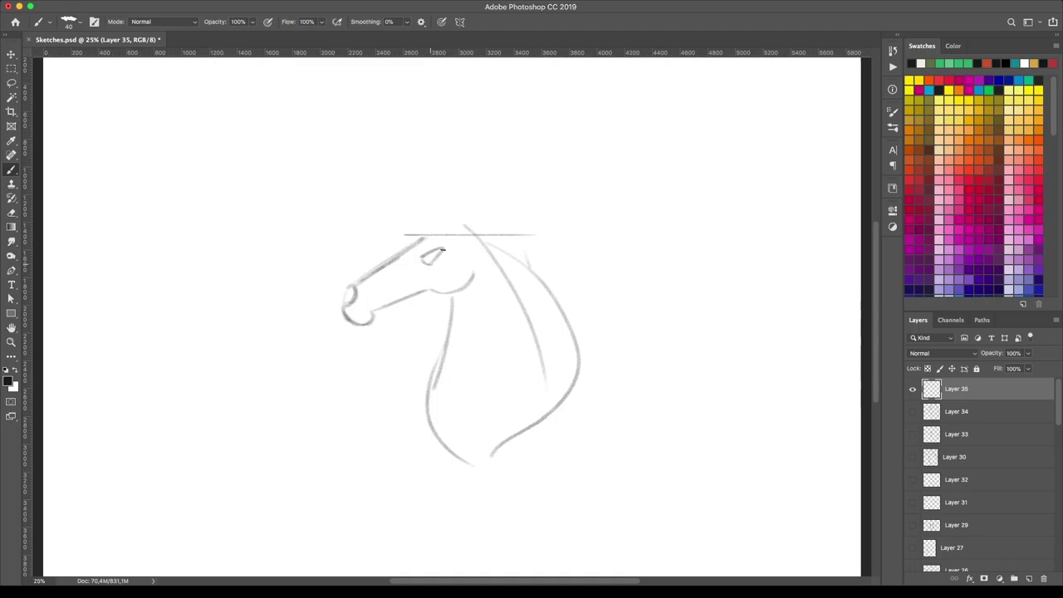
Draw a second horse-head version with ear, neck curve, hatched mane and a chest circle.
{"action": "mouse_move", "coordinate": [432, 196]}
{"action": "left_mouse_down"}
{"action": "mouse_move", "coordinate": [471, 232]}
{"action": "mouse_move", "coordinate": [449, 238]}
{"action": "mouse_move", "coordinate": [575, 366]}
{"action": "left_mouse_up"}
{"action": "left_click_drag", "start_coordinate": [575, 366], "coordinate": [486, 465]}
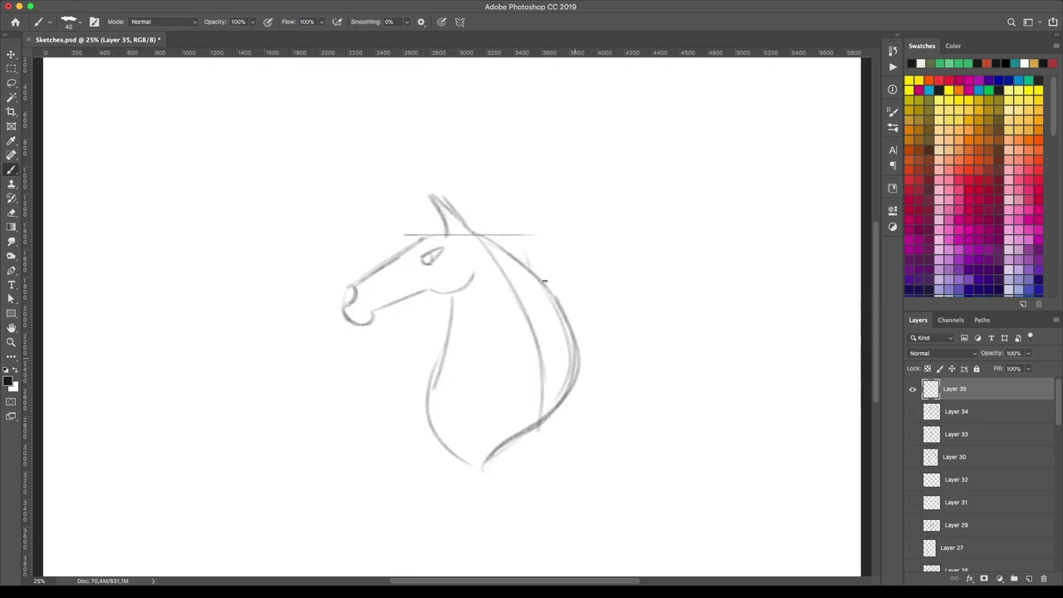
{"action": "left_click_drag", "start_coordinate": [492, 242], "coordinate": [545, 340]}
{"action": "left_click_drag", "start_coordinate": [532, 301], "coordinate": [568, 397]}
{"action": "left_click_drag", "start_coordinate": [454, 295], "coordinate": [432, 448]}
{"action": "mouse_move", "coordinate": [470, 401]}
{"action": "left_mouse_down"}
{"action": "mouse_move", "coordinate": [461, 437]}
{"action": "mouse_move", "coordinate": [495, 455]}
{"action": "left_mouse_up"}
{"action": "left_click_drag", "start_coordinate": [479, 273], "coordinate": [432, 399]}
{"action": "mouse_move", "coordinate": [430, 194]}
{"action": "left_mouse_down"}
{"action": "mouse_move", "coordinate": [470, 234]}
{"action": "mouse_move", "coordinate": [432, 291]}
{"action": "mouse_move", "coordinate": [448, 353]}
{"action": "mouse_move", "coordinate": [512, 282]}
{"action": "left_mouse_up"}
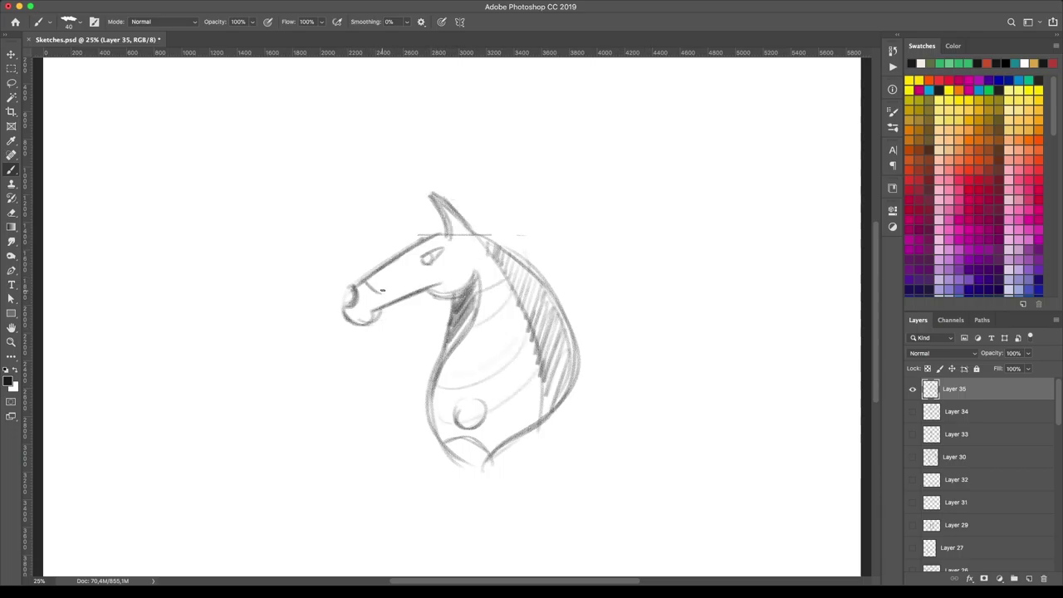
Start a third version: muzzle outline, ear, back-of-head curve and front neck line.
{"action": "left_click_drag", "start_coordinate": [249, 278], "coordinate": [358, 207]}
{"action": "mouse_move", "coordinate": [253, 308]}
{"action": "left_mouse_down"}
{"action": "mouse_move", "coordinate": [374, 264]}
{"action": "mouse_move", "coordinate": [274, 301]}
{"action": "left_mouse_up"}
{"action": "left_click_drag", "start_coordinate": [243, 283], "coordinate": [361, 201]}
{"action": "left_click_drag", "start_coordinate": [366, 198], "coordinate": [419, 214]}
{"action": "left_click_drag", "start_coordinate": [354, 283], "coordinate": [357, 372]}
{"action": "left_click_drag", "start_coordinate": [370, 383], "coordinate": [458, 339]}
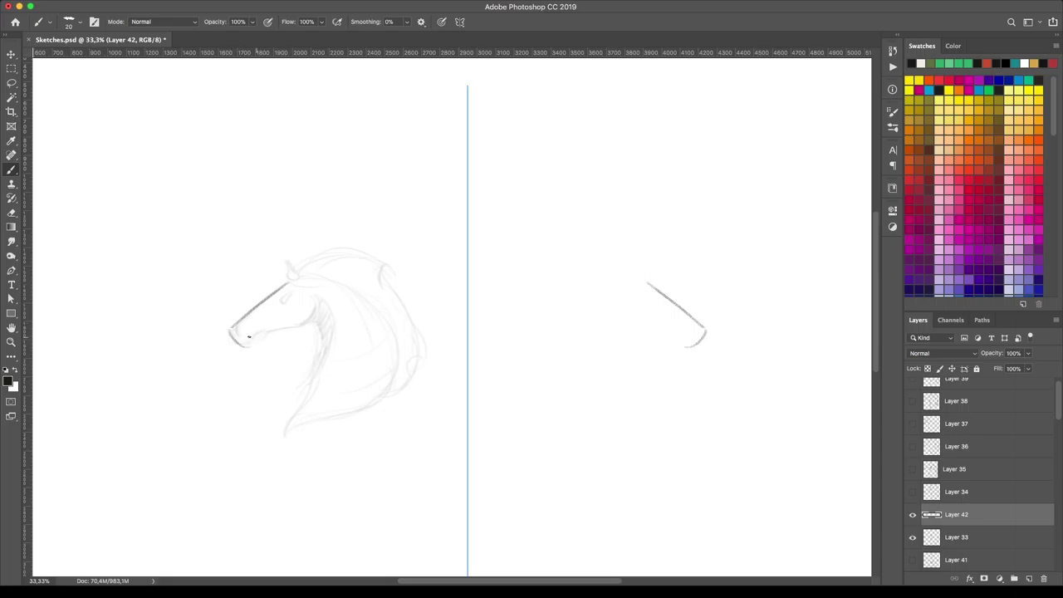
Draw the mirrored side horse heads' jaw, neck, ears, curling mane and nose tips.
{"action": "mouse_move", "coordinate": [248, 337]}
{"action": "left_mouse_down"}
{"action": "mouse_move", "coordinate": [319, 303]}
{"action": "mouse_move", "coordinate": [288, 432]}
{"action": "mouse_move", "coordinate": [422, 374]}
{"action": "left_mouse_up"}
{"action": "left_click_drag", "start_coordinate": [280, 252], "coordinate": [415, 386]}
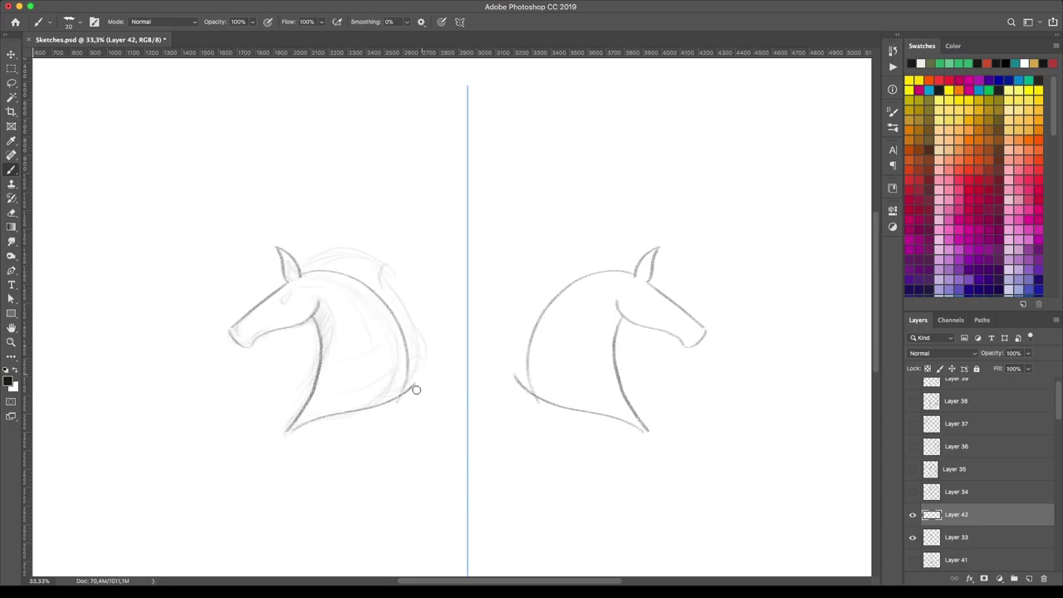
{"action": "mouse_move", "coordinate": [301, 267]}
{"action": "left_mouse_down"}
{"action": "mouse_move", "coordinate": [389, 292]}
{"action": "mouse_move", "coordinate": [404, 392]}
{"action": "left_mouse_up"}
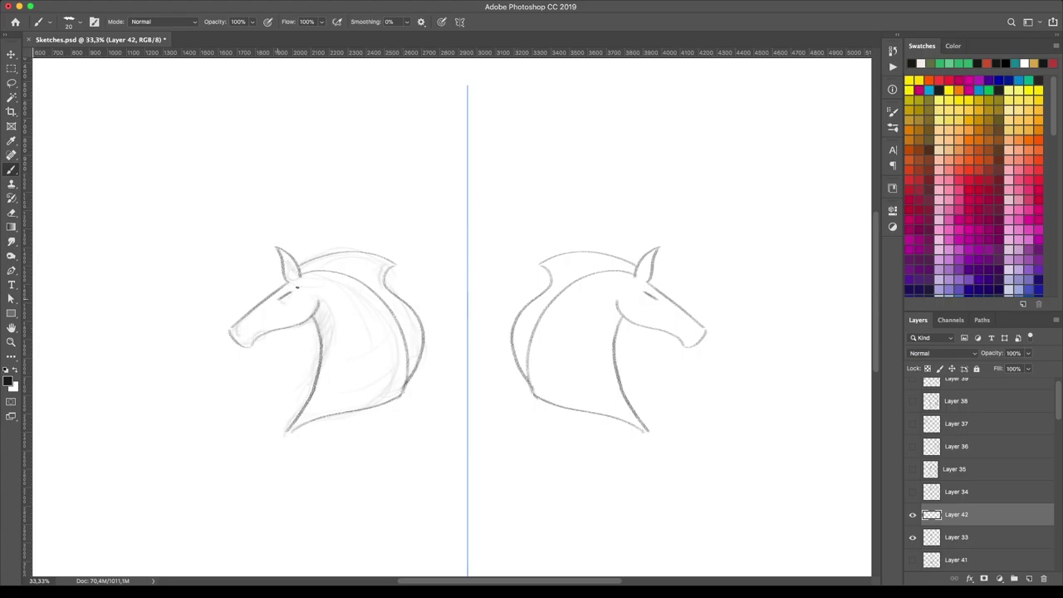
{"action": "left_click_drag", "start_coordinate": [241, 324], "coordinate": [241, 342]}
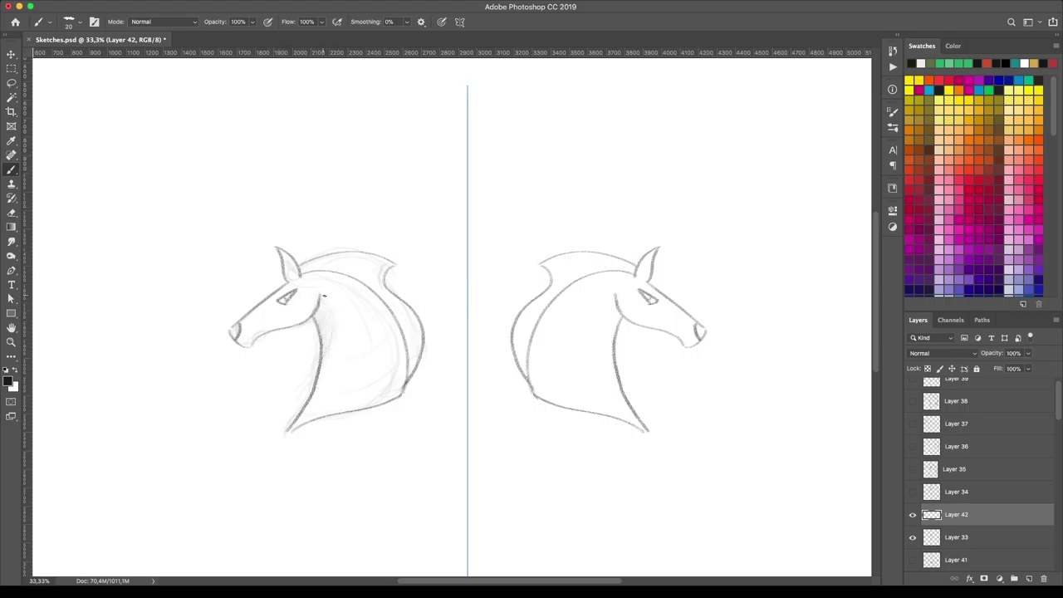
{"action": "left_click_drag", "start_coordinate": [320, 294], "coordinate": [325, 362]}
{"action": "mouse_move", "coordinate": [397, 364]}
{"action": "left_mouse_down"}
{"action": "mouse_move", "coordinate": [384, 390]}
{"action": "mouse_move", "coordinate": [404, 395]}
{"action": "left_mouse_up"}
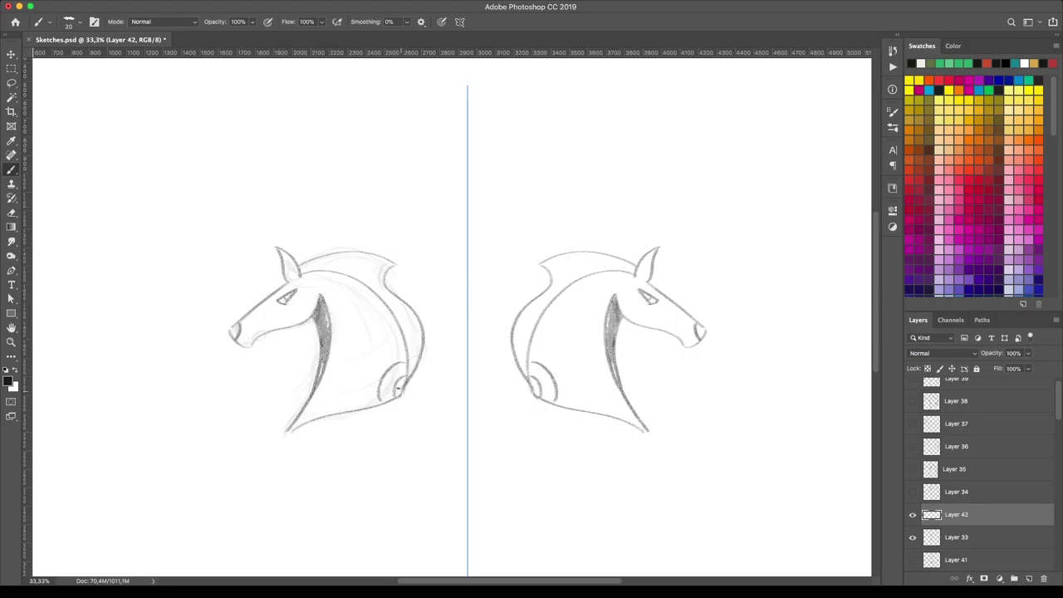
Add the shield-shaped base curve and a front-facing central head with nostrils, eyes and ears.
{"action": "left_click_drag", "start_coordinate": [289, 440], "coordinate": [469, 500]}
{"action": "scroll", "coordinate": [514, 370], "scroll_direction": "right", "scroll_amount": 2}
{"action": "mouse_move", "coordinate": [359, 238]}
{"action": "left_mouse_down"}
{"action": "mouse_move", "coordinate": [353, 276]}
{"action": "mouse_move", "coordinate": [391, 392]}
{"action": "mouse_move", "coordinate": [429, 308]}
{"action": "left_mouse_up"}
{"action": "left_click_drag", "start_coordinate": [445, 239], "coordinate": [400, 223]}
{"action": "left_click_drag", "start_coordinate": [416, 314], "coordinate": [430, 264]}
{"action": "mouse_move", "coordinate": [439, 200]}
{"action": "left_mouse_down"}
{"action": "mouse_move", "coordinate": [425, 229]}
{"action": "mouse_move", "coordinate": [465, 184]}
{"action": "left_mouse_up"}
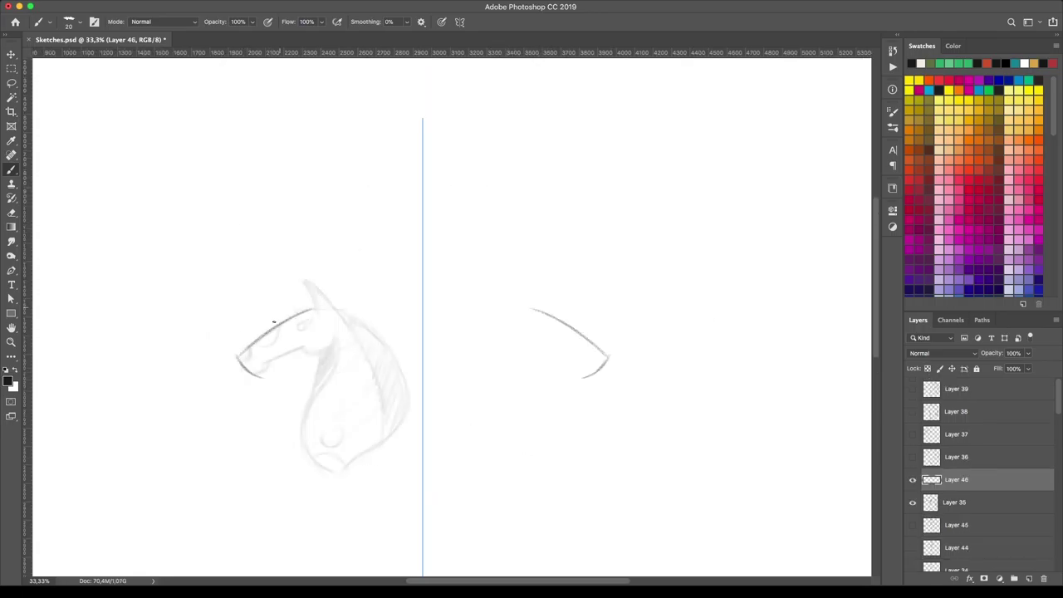
Sketch slim mirrored side horses with inner-mane lines, lower neck, base curve and body circles.
{"action": "mouse_move", "coordinate": [308, 399]}
{"action": "left_mouse_down"}
{"action": "mouse_move", "coordinate": [303, 497]}
{"action": "mouse_move", "coordinate": [404, 409]}
{"action": "mouse_move", "coordinate": [316, 285]}
{"action": "mouse_move", "coordinate": [397, 432]}
{"action": "left_mouse_up"}
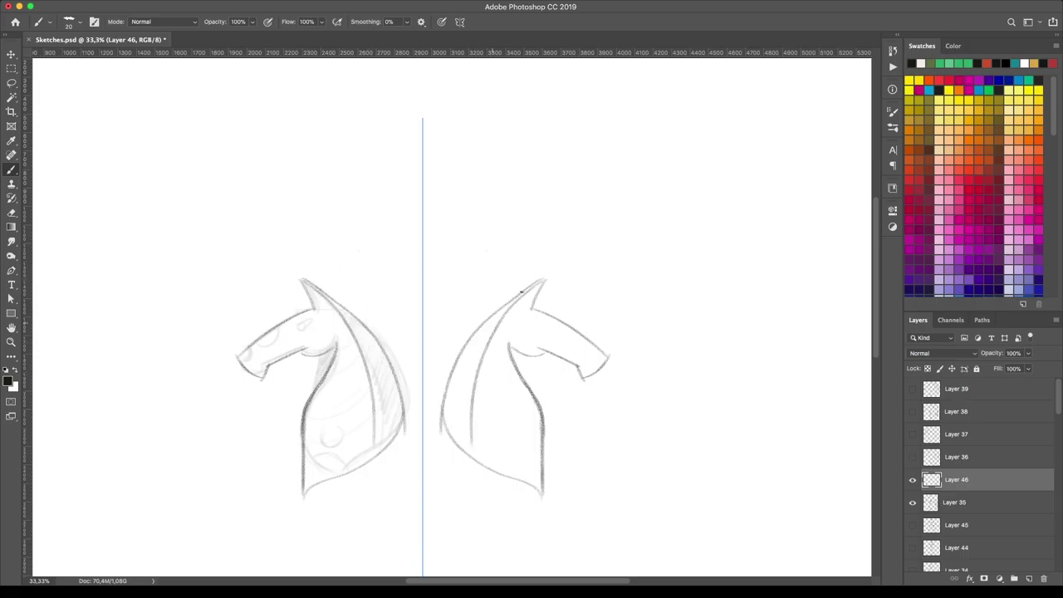
{"action": "mouse_move", "coordinate": [321, 413]}
{"action": "left_mouse_down"}
{"action": "mouse_move", "coordinate": [339, 349]}
{"action": "mouse_move", "coordinate": [318, 482]}
{"action": "left_mouse_up"}
{"action": "key", "text": "ctrl+z"}
{"action": "left_click_drag", "start_coordinate": [319, 482], "coordinate": [336, 343]}
{"action": "left_click_drag", "start_coordinate": [397, 434], "coordinate": [305, 509]}
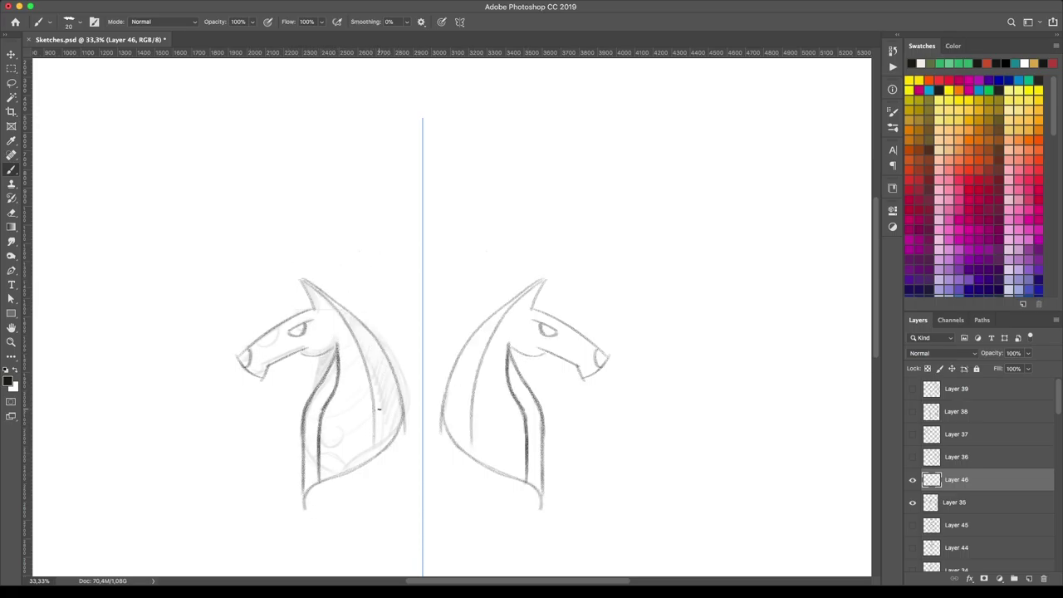
{"action": "left_click_drag", "start_coordinate": [305, 510], "coordinate": [422, 529]}
{"action": "left_click_drag", "start_coordinate": [338, 429], "coordinate": [340, 432]}
{"action": "scroll", "coordinate": [391, 279], "scroll_direction": "up", "scroll_amount": 1}
Add mane strokes, neck loops and a central head with ears, forehead arcs and bottom arch.
{"action": "mouse_move", "coordinate": [377, 246]}
{"action": "left_mouse_down"}
{"action": "mouse_move", "coordinate": [384, 322]}
{"action": "mouse_move", "coordinate": [422, 400]}
{"action": "left_mouse_up"}
{"action": "mouse_move", "coordinate": [372, 282]}
{"action": "left_mouse_down"}
{"action": "mouse_move", "coordinate": [387, 271]}
{"action": "mouse_move", "coordinate": [395, 297]}
{"action": "left_mouse_up"}
{"action": "left_click_drag", "start_coordinate": [385, 235], "coordinate": [422, 226]}
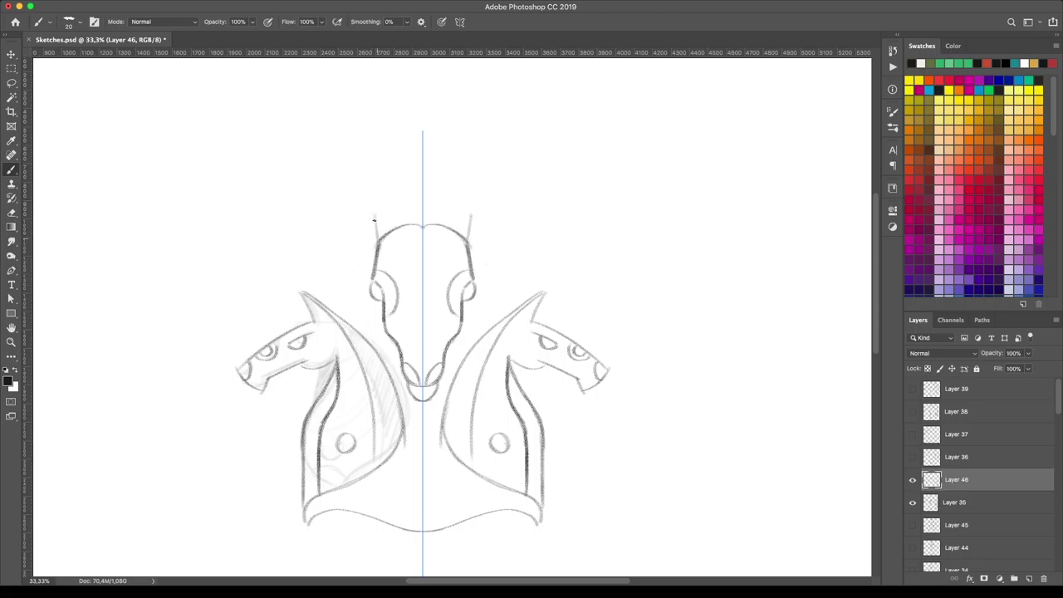
{"action": "left_click_drag", "start_coordinate": [374, 187], "coordinate": [390, 223]}
{"action": "left_click_drag", "start_coordinate": [411, 283], "coordinate": [432, 295]}
{"action": "left_click_drag", "start_coordinate": [394, 523], "coordinate": [422, 490]}
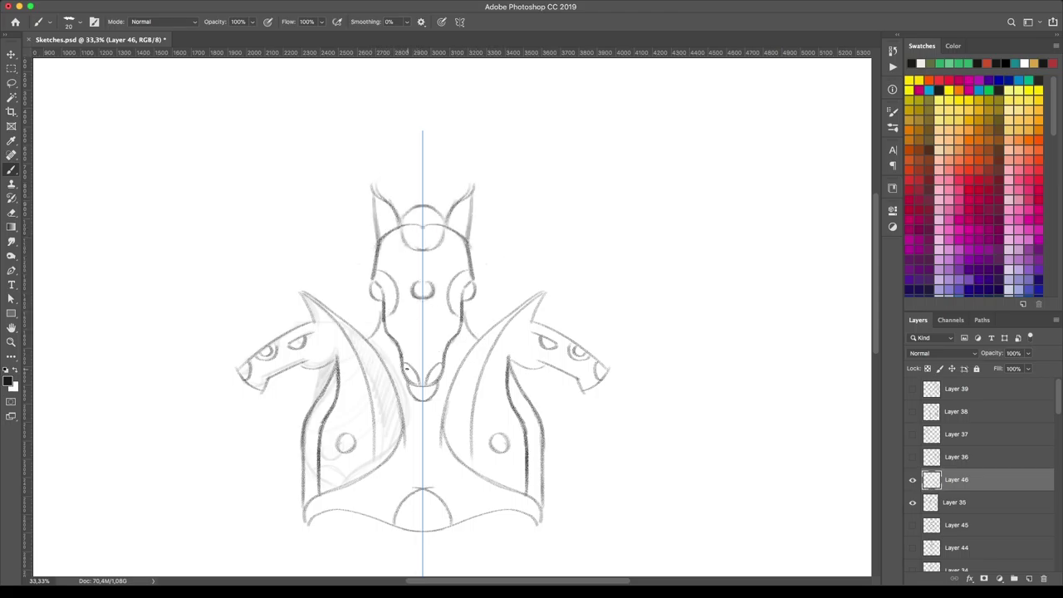
Replace the small ear strokes with larger pointed ears, then add muzzle, body curves and crescents.
{"action": "key", "text": "ctrl+z"}
{"action": "left_click_drag", "start_coordinate": [475, 239], "coordinate": [487, 278]}
{"action": "left_click_drag", "start_coordinate": [401, 364], "coordinate": [420, 392]}
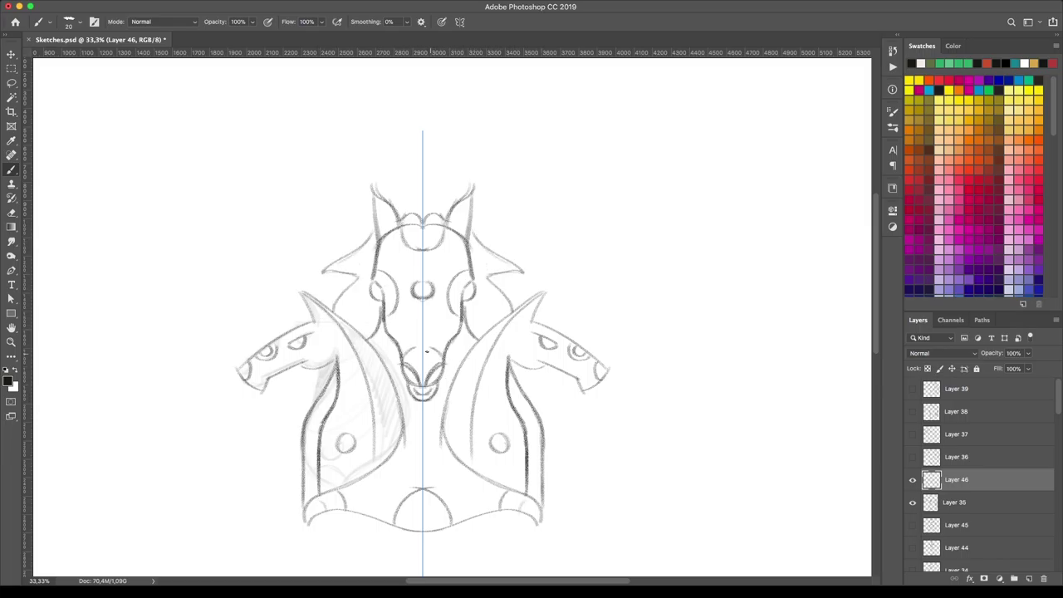
{"action": "mouse_move", "coordinate": [459, 237]}
{"action": "left_mouse_down"}
{"action": "mouse_move", "coordinate": [520, 274]}
{"action": "mouse_move", "coordinate": [466, 313]}
{"action": "left_mouse_up"}
{"action": "left_click_drag", "start_coordinate": [532, 299], "coordinate": [465, 424]}
{"action": "left_click_drag", "start_coordinate": [466, 473], "coordinate": [492, 496]}
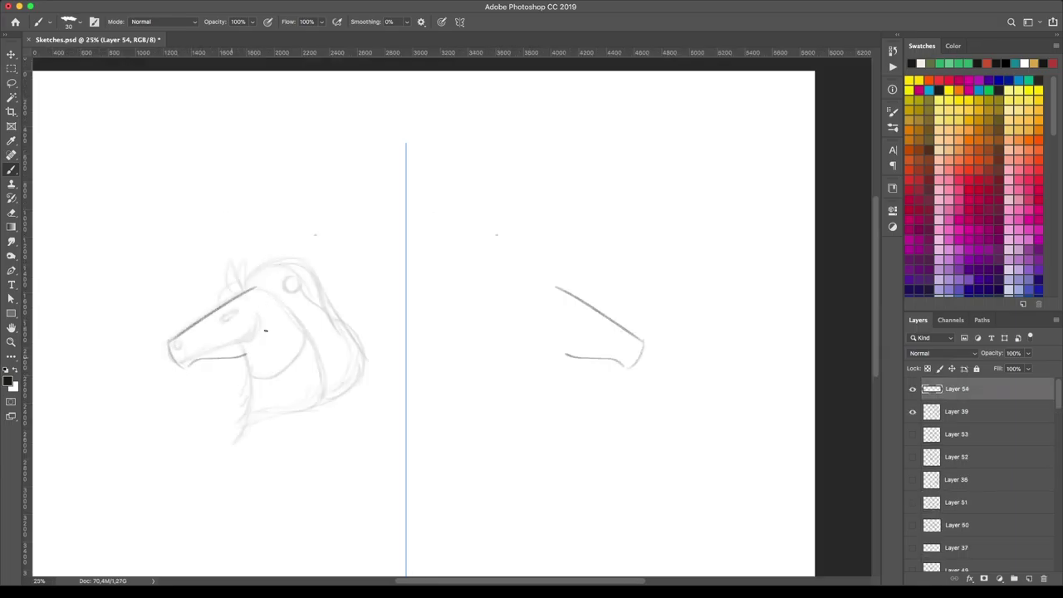
Draw the side horse heads' ears, manes, chest curve, eyes and nostrils.
{"action": "mouse_move", "coordinate": [226, 289]}
{"action": "left_mouse_down"}
{"action": "mouse_move", "coordinate": [251, 286]}
{"action": "mouse_move", "coordinate": [257, 267]}
{"action": "left_mouse_up"}
{"action": "left_click_drag", "start_coordinate": [352, 417], "coordinate": [291, 260]}
{"action": "left_click_drag", "start_coordinate": [249, 444], "coordinate": [403, 500]}
{"action": "left_click_drag", "start_coordinate": [220, 320], "coordinate": [233, 314]}
{"action": "left_click_drag", "start_coordinate": [181, 342], "coordinate": [179, 352]}
Sketch the central head with looped arch, muzzle circle, ears, neck curves and bottom arch.
{"action": "mouse_move", "coordinate": [360, 218]}
{"action": "left_mouse_down"}
{"action": "mouse_move", "coordinate": [405, 172]}
{"action": "mouse_move", "coordinate": [361, 263]}
{"action": "left_mouse_up"}
{"action": "mouse_move", "coordinate": [361, 238]}
{"action": "left_mouse_down"}
{"action": "mouse_move", "coordinate": [372, 359]}
{"action": "mouse_move", "coordinate": [405, 391]}
{"action": "left_mouse_up"}
{"action": "left_click_drag", "start_coordinate": [406, 263], "coordinate": [387, 283]}
{"action": "mouse_move", "coordinate": [359, 211]}
{"action": "left_mouse_down"}
{"action": "mouse_move", "coordinate": [359, 143]}
{"action": "mouse_move", "coordinate": [388, 170]}
{"action": "left_mouse_up"}
{"action": "left_click_drag", "start_coordinate": [357, 199], "coordinate": [310, 286]}
{"action": "left_click_drag", "start_coordinate": [370, 489], "coordinate": [406, 442]}
Add body curves, swirl circles, inner neck curves and arcs along the bottom.
{"action": "left_click_drag", "start_coordinate": [466, 411], "coordinate": [507, 480]}
{"action": "left_click_drag", "start_coordinate": [498, 403], "coordinate": [452, 457]}
{"action": "left_click_drag", "start_coordinate": [391, 490], "coordinate": [405, 471]}
{"action": "left_click_drag", "start_coordinate": [532, 424], "coordinate": [540, 473]}
{"action": "left_click_drag", "start_coordinate": [545, 324], "coordinate": [502, 467]}
{"action": "left_click_drag", "start_coordinate": [509, 332], "coordinate": [482, 366]}
{"action": "left_click_drag", "start_coordinate": [335, 485], "coordinate": [336, 442]}
Add an arch between the ears, more circles and dots, then darken the central head and muzzle.
{"action": "left_click_drag", "start_coordinate": [380, 211], "coordinate": [405, 176]}
{"action": "left_click_drag", "start_coordinate": [337, 270], "coordinate": [338, 251]}
{"action": "left_click_drag", "start_coordinate": [316, 366], "coordinate": [316, 331]}
{"action": "left_click_drag", "start_coordinate": [271, 399], "coordinate": [271, 384]}
{"action": "left_click_drag", "start_coordinate": [406, 424], "coordinate": [412, 407]}
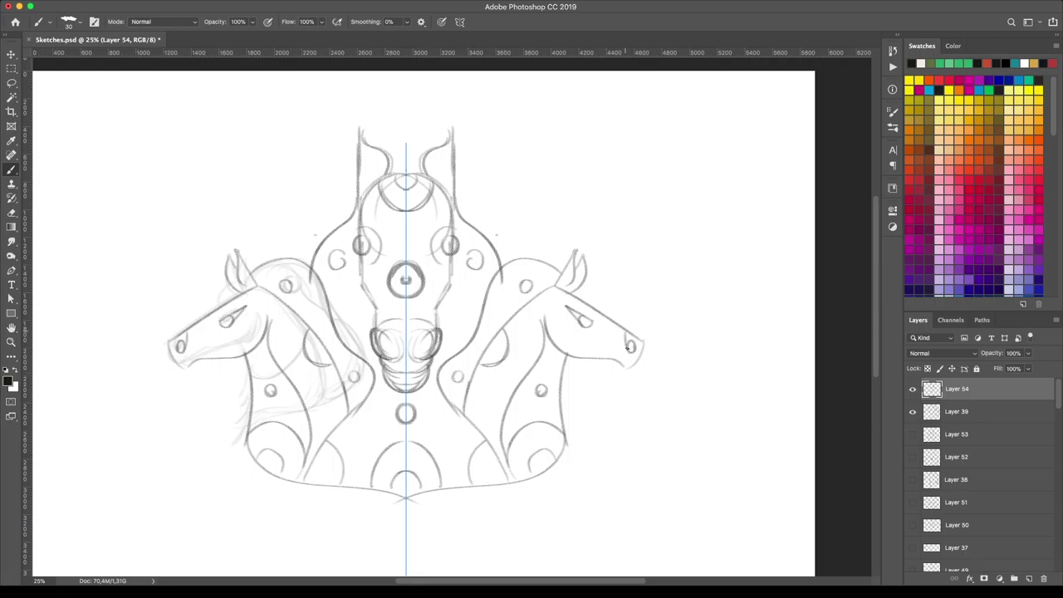
{"action": "mouse_move", "coordinate": [360, 203]}
{"action": "left_mouse_down"}
{"action": "mouse_move", "coordinate": [360, 290]}
{"action": "mouse_move", "coordinate": [390, 359]}
{"action": "left_mouse_up"}
{"action": "left_click_drag", "start_coordinate": [373, 324], "coordinate": [399, 362]}
{"action": "left_click_drag", "start_coordinate": [384, 362], "coordinate": [406, 394]}
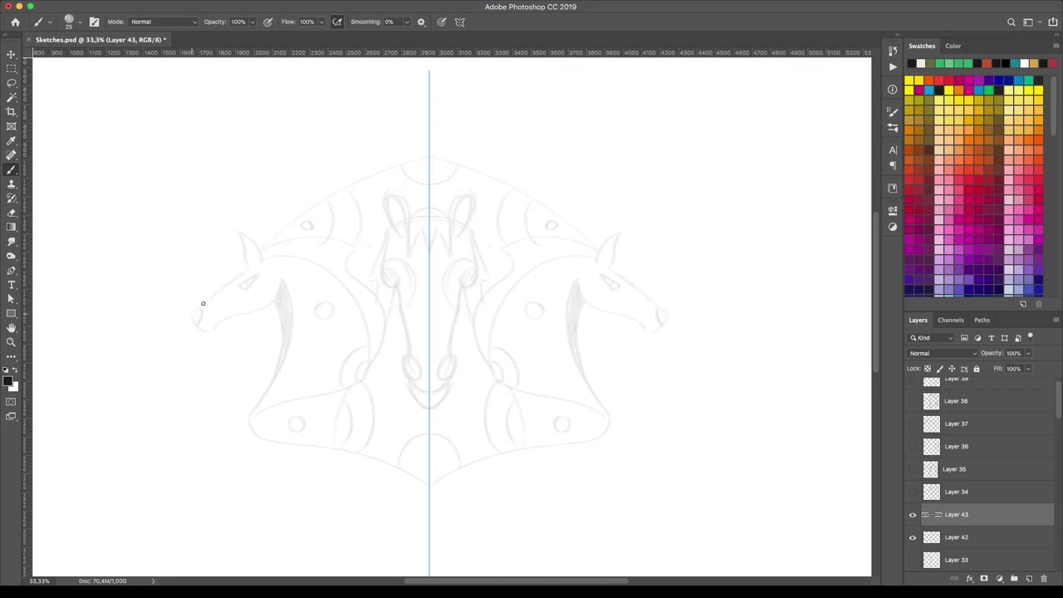
Trace bolder side horse heads: nose, jaw, neck, ears, mane, bottom contour, eyes and central arch.
{"action": "mouse_move", "coordinate": [249, 266]}
{"action": "left_mouse_down"}
{"action": "mouse_move", "coordinate": [193, 316]}
{"action": "mouse_move", "coordinate": [273, 304]}
{"action": "mouse_move", "coordinate": [286, 277]}
{"action": "mouse_move", "coordinate": [252, 436]}
{"action": "left_mouse_up"}
{"action": "left_click_drag", "start_coordinate": [267, 306], "coordinate": [280, 317]}
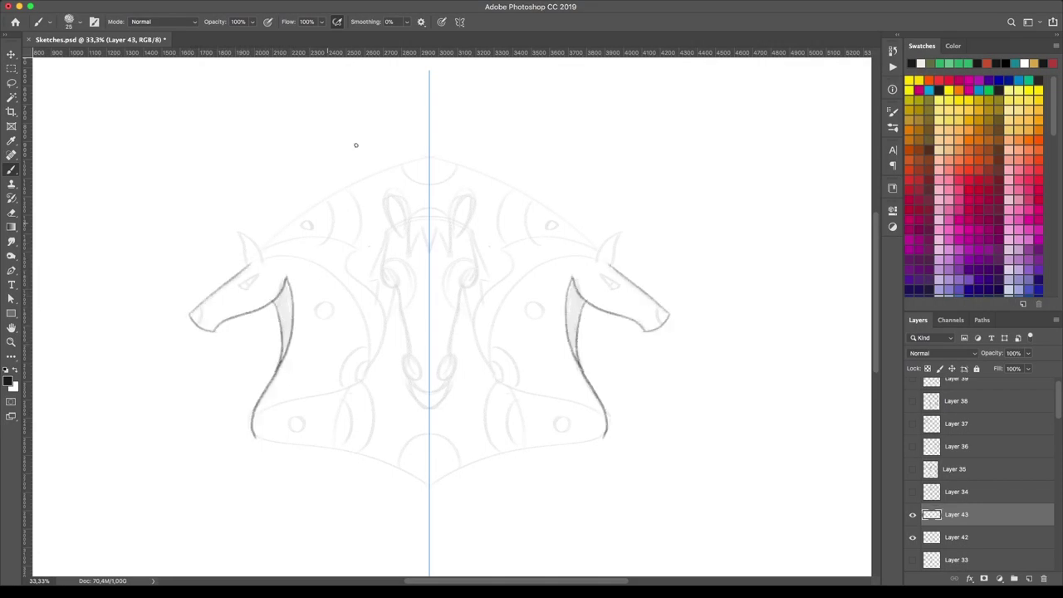
{"action": "left_click_drag", "start_coordinate": [230, 233], "coordinate": [249, 260]}
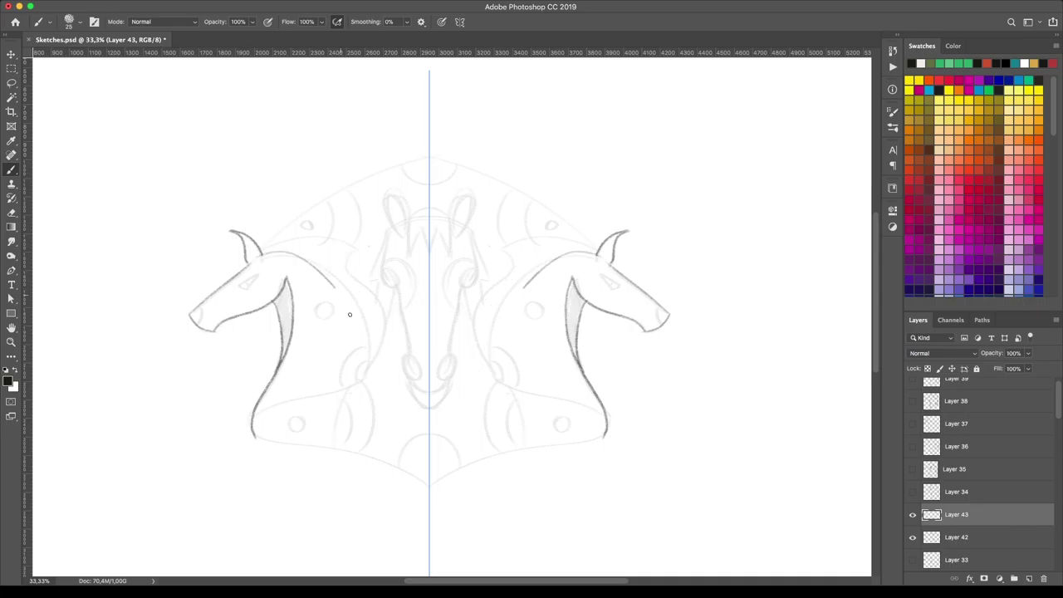
{"action": "left_click_drag", "start_coordinate": [253, 434], "coordinate": [364, 371]}
{"action": "mouse_move", "coordinate": [259, 251]}
{"action": "left_mouse_down"}
{"action": "mouse_move", "coordinate": [368, 374]}
{"action": "mouse_move", "coordinate": [353, 243]}
{"action": "mouse_move", "coordinate": [380, 350]}
{"action": "left_mouse_up"}
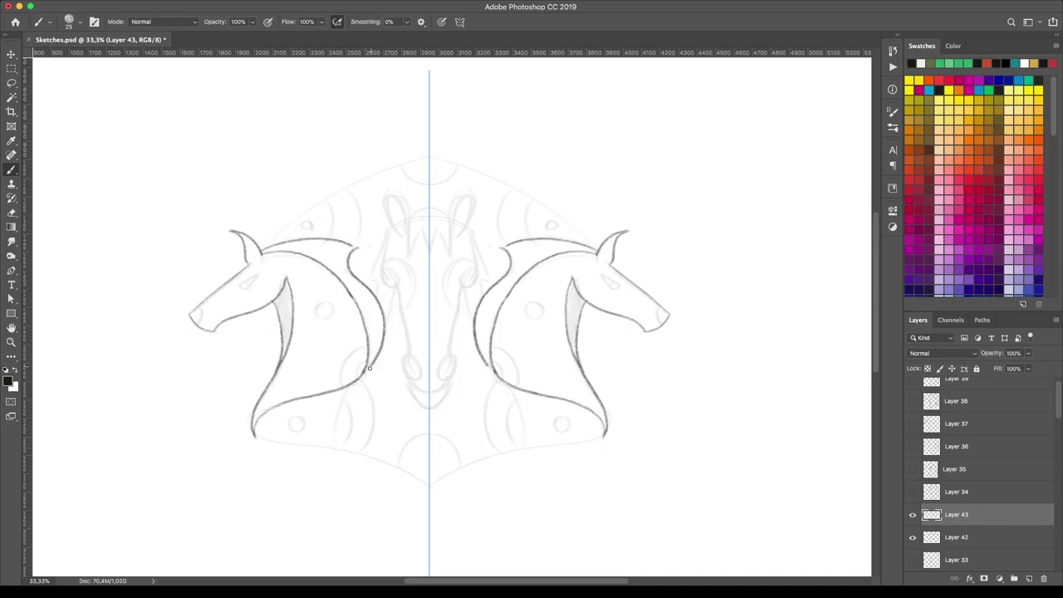
{"action": "mouse_move", "coordinate": [253, 432]}
{"action": "left_mouse_down"}
{"action": "mouse_move", "coordinate": [387, 459]}
{"action": "mouse_move", "coordinate": [428, 483]}
{"action": "left_mouse_up"}
{"action": "left_click_drag", "start_coordinate": [366, 374], "coordinate": [332, 447]}
{"action": "left_click_drag", "start_coordinate": [295, 416], "coordinate": [297, 417]}
{"action": "left_click_drag", "start_coordinate": [397, 463], "coordinate": [424, 429]}
Draw the central face with spiral curls, pointed ears and forelock strands.
{"action": "mouse_move", "coordinate": [478, 268]}
{"action": "left_mouse_down"}
{"action": "mouse_move", "coordinate": [449, 388]}
{"action": "mouse_move", "coordinate": [430, 405]}
{"action": "mouse_move", "coordinate": [424, 285]}
{"action": "mouse_move", "coordinate": [407, 324]}
{"action": "left_mouse_up"}
{"action": "left_click_drag", "start_coordinate": [429, 322], "coordinate": [430, 323]}
{"action": "left_click_drag", "start_coordinate": [390, 272], "coordinate": [388, 280]}
{"action": "left_click_drag", "start_coordinate": [404, 310], "coordinate": [386, 293]}
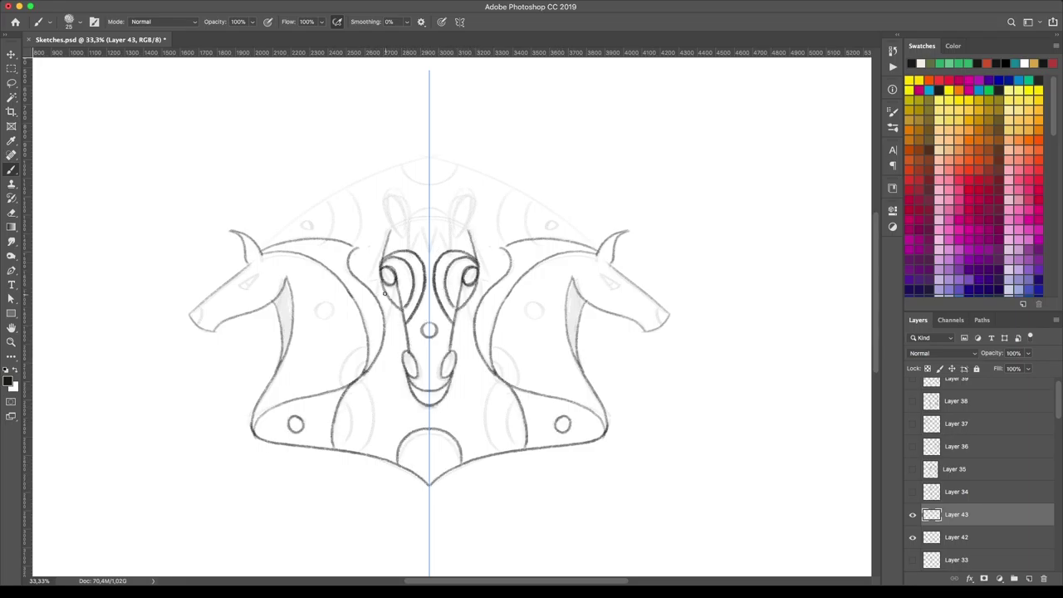
{"action": "left_click_drag", "start_coordinate": [383, 253], "coordinate": [429, 216]}
{"action": "mouse_move", "coordinate": [384, 226]}
{"action": "left_mouse_down"}
{"action": "mouse_move", "coordinate": [407, 218]}
{"action": "mouse_move", "coordinate": [393, 182]}
{"action": "left_mouse_up"}
{"action": "left_click_drag", "start_coordinate": [409, 242], "coordinate": [436, 215]}
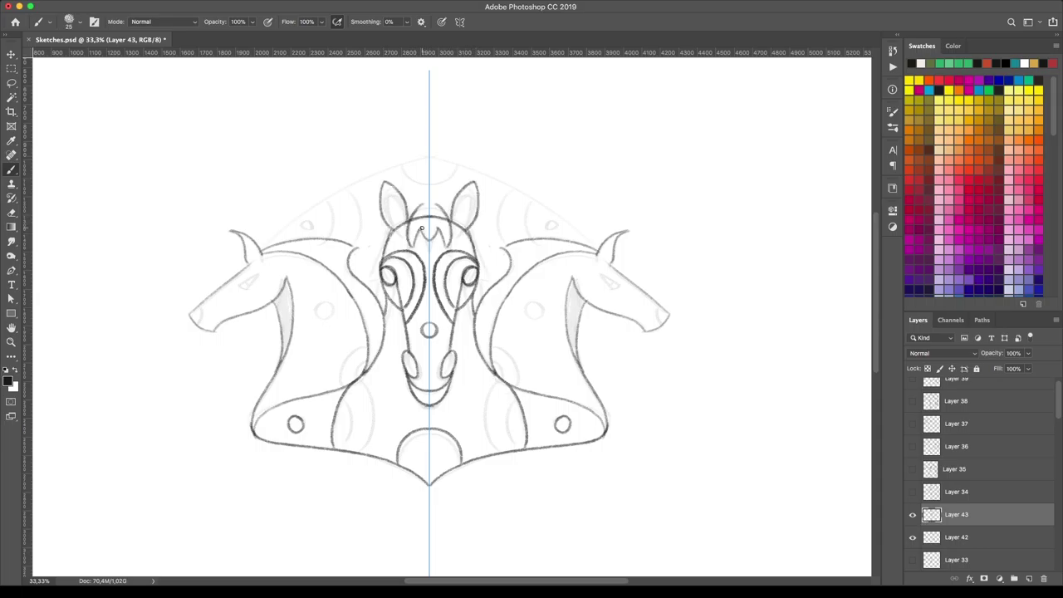
Add a large arc over the horses, body circles and concentric arcs at the top.
{"action": "left_click_drag", "start_coordinate": [268, 248], "coordinate": [429, 155]}
{"action": "mouse_move", "coordinate": [324, 300]}
{"action": "left_mouse_down"}
{"action": "mouse_move", "coordinate": [348, 379]}
{"action": "mouse_move", "coordinate": [345, 439]}
{"action": "left_mouse_up"}
{"action": "left_click_drag", "start_coordinate": [370, 452], "coordinate": [376, 381]}
{"action": "left_click_drag", "start_coordinate": [552, 221], "coordinate": [550, 222]}
{"action": "left_click_drag", "start_coordinate": [497, 183], "coordinate": [509, 241]}
{"action": "left_click_drag", "start_coordinate": [428, 185], "coordinate": [460, 171]}
{"action": "left_click_drag", "start_coordinate": [428, 170], "coordinate": [446, 161]}
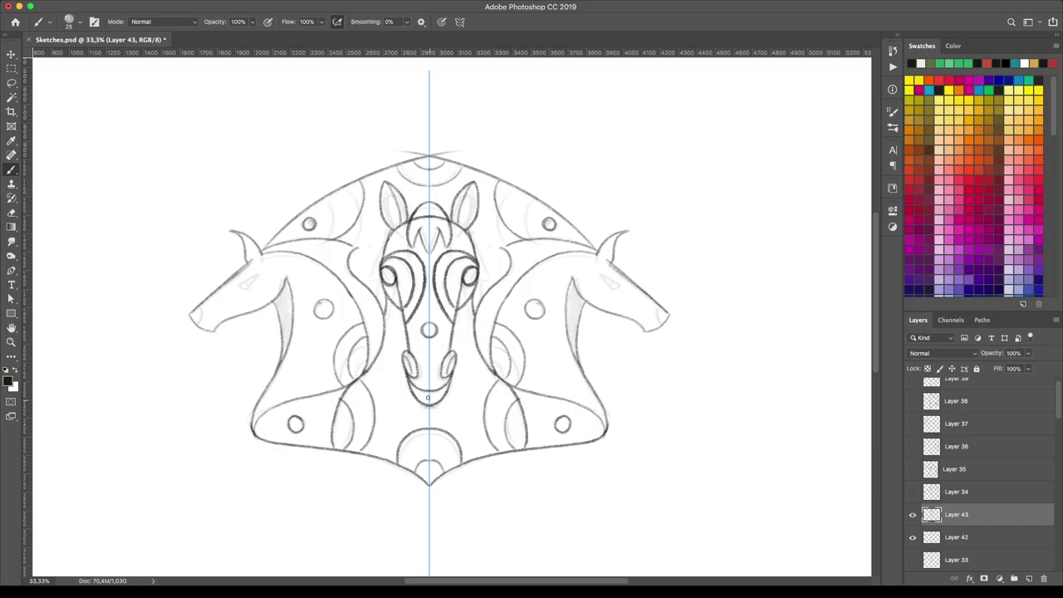
Darken the side horses' eyes, muzzles and jaws, adding small arcs and circles near the necks.
{"action": "left_click_drag", "start_coordinate": [239, 289], "coordinate": [263, 274]}
{"action": "left_click_drag", "start_coordinate": [199, 304], "coordinate": [254, 309]}
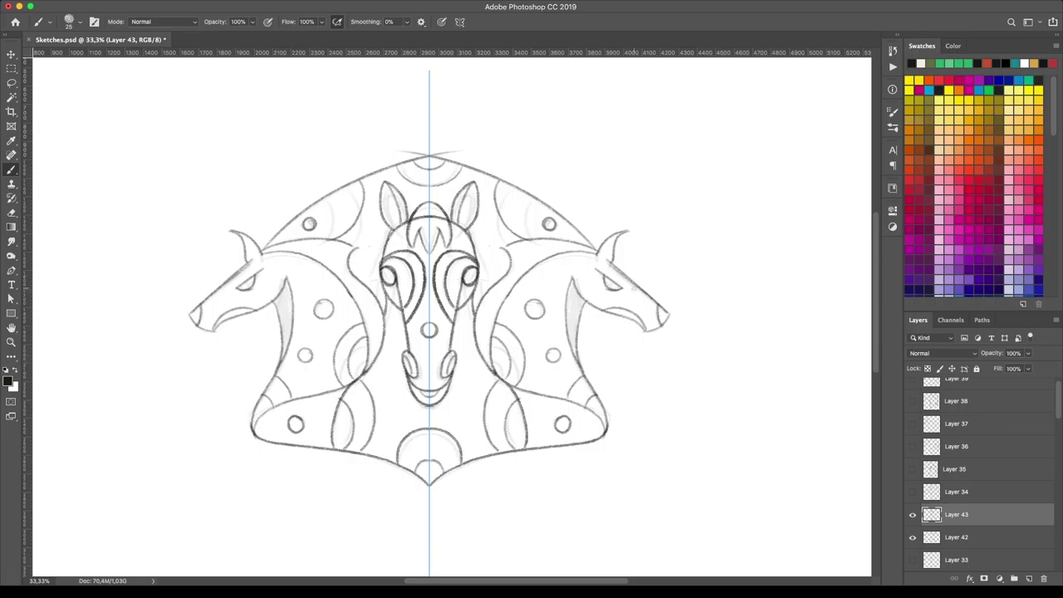
{"action": "left_click_drag", "start_coordinate": [597, 271], "coordinate": [640, 297]}
{"action": "left_click_drag", "start_coordinate": [569, 252], "coordinate": [541, 267]}
{"action": "left_click_drag", "start_coordinate": [527, 249], "coordinate": [511, 264]}
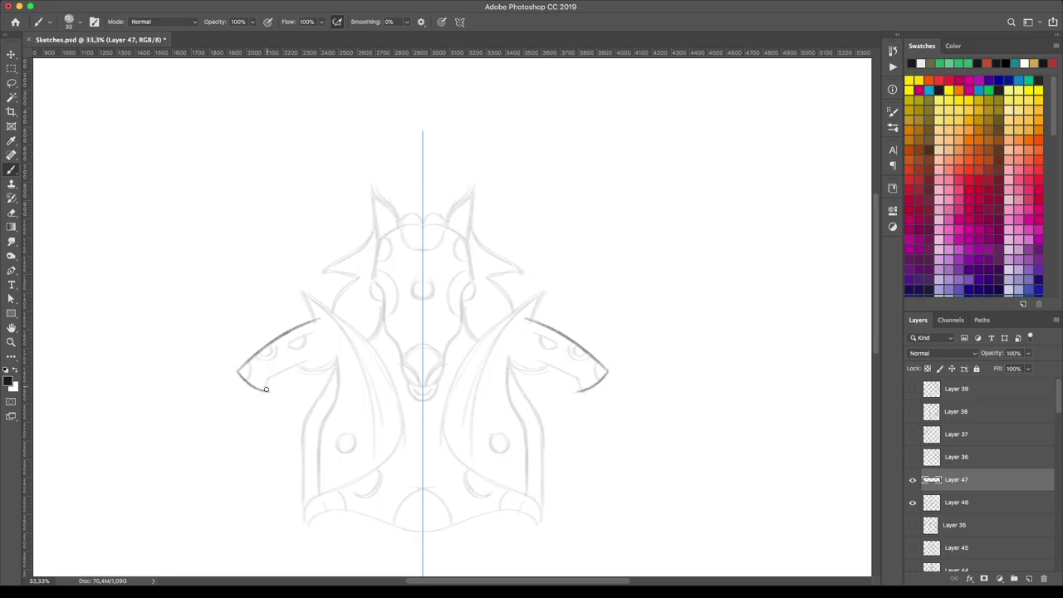
{"action": "mouse_move", "coordinate": [266, 389]}
{"action": "left_mouse_down"}
{"action": "mouse_move", "coordinate": [334, 367]}
{"action": "mouse_move", "coordinate": [309, 414]}
{"action": "left_mouse_up"}
Redo the front neck lines, lower body sides, wavy bottom hem and diagonal corner curves.
{"action": "key", "text": "ctrl+z"}
{"action": "mouse_move", "coordinate": [339, 364]}
{"action": "left_mouse_down"}
{"action": "mouse_move", "coordinate": [307, 415]}
{"action": "mouse_move", "coordinate": [304, 536]}
{"action": "left_mouse_up"}
{"action": "left_click_drag", "start_coordinate": [306, 532], "coordinate": [422, 545]}
{"action": "left_click_drag", "start_coordinate": [309, 299], "coordinate": [405, 531]}
{"action": "key", "text": "ctrl+z"}
{"action": "mouse_move", "coordinate": [304, 538]}
{"action": "left_mouse_down"}
{"action": "mouse_move", "coordinate": [343, 482]}
{"action": "mouse_move", "coordinate": [404, 426]}
{"action": "left_mouse_up"}
Ink the horses' ears, back-of-neck curves, brow and eye lines, and an inner neck line.
{"action": "mouse_move", "coordinate": [304, 292]}
{"action": "left_mouse_down"}
{"action": "mouse_move", "coordinate": [340, 314]}
{"action": "mouse_move", "coordinate": [402, 410]}
{"action": "left_mouse_up"}
{"action": "left_click_drag", "start_coordinate": [320, 330], "coordinate": [286, 347]}
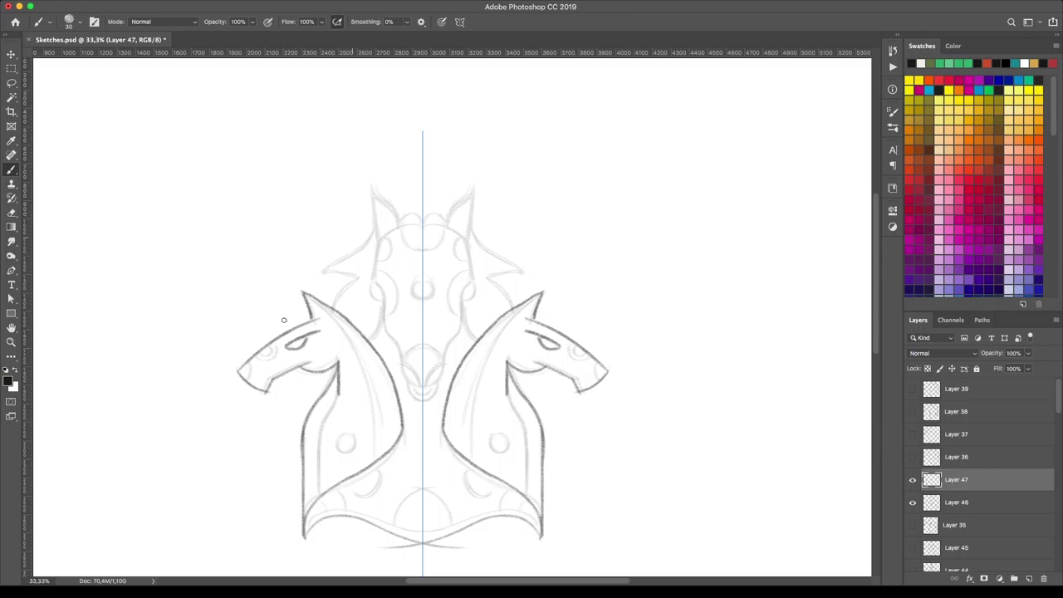
{"action": "left_click_drag", "start_coordinate": [339, 370], "coordinate": [318, 495]}
{"action": "left_click_drag", "start_coordinate": [306, 296], "coordinate": [383, 453]}
{"action": "key", "text": "ctrl+z"}
Outline the central head down to the chin, with muzzle, oval eyes, ears and mane strokes.
{"action": "left_click_drag", "start_coordinate": [541, 296], "coordinate": [462, 453]}
{"action": "mouse_move", "coordinate": [499, 439]}
{"action": "left_mouse_down"}
{"action": "mouse_move", "coordinate": [506, 449]}
{"action": "mouse_move", "coordinate": [497, 438]}
{"action": "left_mouse_up"}
{"action": "mouse_move", "coordinate": [374, 244]}
{"action": "left_mouse_down"}
{"action": "mouse_move", "coordinate": [375, 292]}
{"action": "mouse_move", "coordinate": [427, 385]}
{"action": "left_mouse_up"}
{"action": "left_click_drag", "start_coordinate": [416, 349], "coordinate": [407, 390]}
{"action": "left_click_drag", "start_coordinate": [386, 274], "coordinate": [384, 319]}
{"action": "left_click_drag", "start_coordinate": [420, 284], "coordinate": [419, 284]}
{"action": "mouse_move", "coordinate": [390, 237]}
{"action": "left_mouse_down"}
{"action": "mouse_move", "coordinate": [424, 214]}
{"action": "mouse_move", "coordinate": [374, 184]}
{"action": "mouse_move", "coordinate": [328, 275]}
{"action": "left_mouse_up"}
{"action": "left_click_drag", "start_coordinate": [357, 274], "coordinate": [325, 319]}
Add the bottom-centre arch, lower side curves, curved neck lines and small circles on the side heads.
{"action": "left_click_drag", "start_coordinate": [397, 527], "coordinate": [422, 492]}
{"action": "left_click_drag", "start_coordinate": [470, 462], "coordinate": [508, 504]}
{"action": "left_click_drag", "start_coordinate": [422, 425], "coordinate": [423, 427]}
{"action": "left_click_drag", "start_coordinate": [344, 438], "coordinate": [309, 304]}
{"action": "left_click_drag", "start_coordinate": [403, 415], "coordinate": [307, 298]}
{"action": "left_click_drag", "start_coordinate": [279, 341], "coordinate": [263, 366]}
{"action": "left_click_drag", "start_coordinate": [359, 304], "coordinate": [361, 306]}
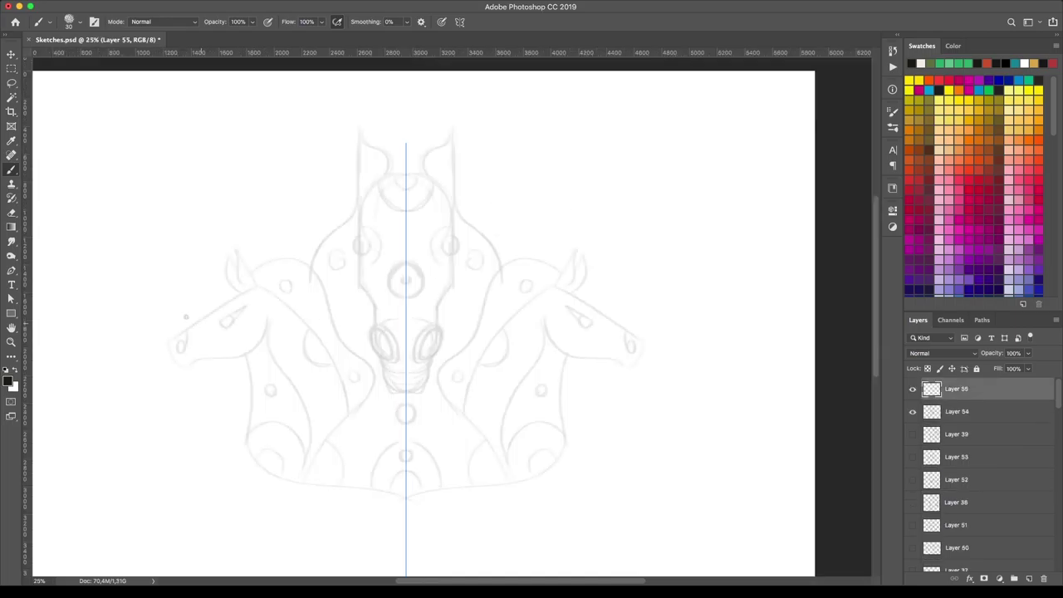
Ink the side horse-head outlines, inner-neck lines, crescents and a mane curve, redrawing rejected strokes.
{"action": "mouse_move", "coordinate": [188, 370]}
{"action": "left_mouse_down"}
{"action": "mouse_move", "coordinate": [255, 289]}
{"action": "mouse_move", "coordinate": [268, 318]}
{"action": "mouse_move", "coordinate": [196, 364]}
{"action": "mouse_move", "coordinate": [405, 493]}
{"action": "left_mouse_up"}
{"action": "key", "text": "ctrl+z"}
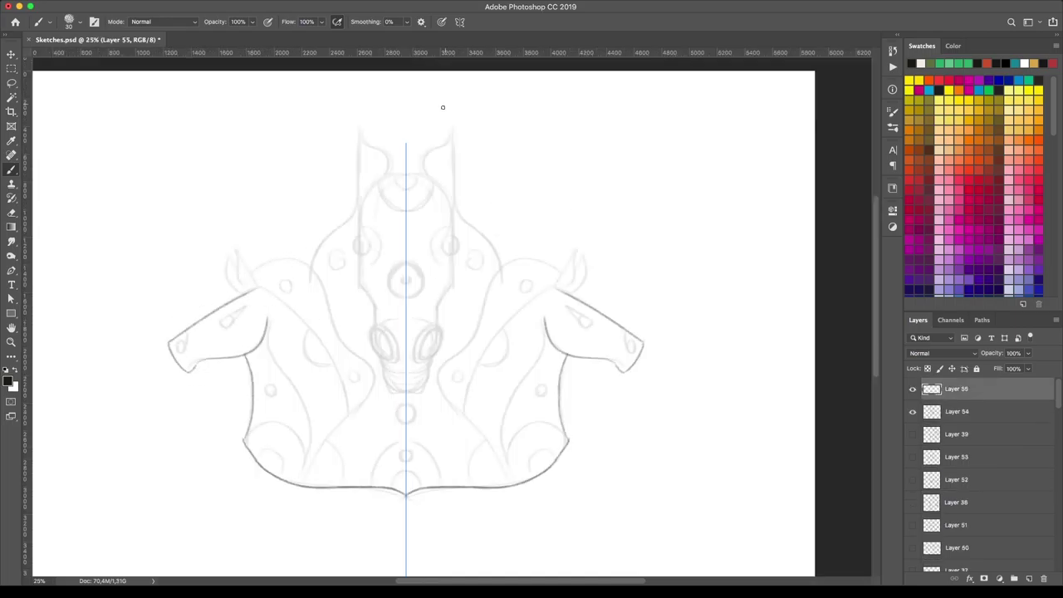
{"action": "left_click_drag", "start_coordinate": [259, 288], "coordinate": [347, 414]}
{"action": "key", "text": "ctrl+z"}
{"action": "mouse_move", "coordinate": [267, 320]}
{"action": "left_mouse_down"}
{"action": "mouse_move", "coordinate": [304, 480]}
{"action": "mouse_move", "coordinate": [284, 475]}
{"action": "mouse_move", "coordinate": [252, 427]}
{"action": "left_mouse_up"}
{"action": "left_click_drag", "start_coordinate": [268, 383], "coordinate": [274, 399]}
{"action": "left_click_drag", "start_coordinate": [324, 331], "coordinate": [305, 365]}
{"action": "mouse_move", "coordinate": [264, 291]}
{"action": "left_mouse_down"}
{"action": "mouse_move", "coordinate": [236, 245]}
{"action": "mouse_move", "coordinate": [223, 246]}
{"action": "mouse_move", "coordinate": [343, 345]}
{"action": "left_mouse_up"}
{"action": "key", "text": "ctrl+z"}
Redraw longer curved neck lines, the bottom arcs and the central nose with nostrils.
{"action": "mouse_move", "coordinate": [312, 274]}
{"action": "left_mouse_down"}
{"action": "mouse_move", "coordinate": [370, 389]}
{"action": "mouse_move", "coordinate": [304, 485]}
{"action": "left_mouse_up"}
{"action": "left_click_drag", "start_coordinate": [371, 485], "coordinate": [405, 444]}
{"action": "left_click_drag", "start_coordinate": [399, 450], "coordinate": [412, 462]}
{"action": "left_click_drag", "start_coordinate": [326, 438], "coordinate": [317, 485]}
{"action": "left_click_drag", "start_coordinate": [379, 325], "coordinate": [405, 391]}
{"action": "left_click_drag", "start_coordinate": [440, 327], "coordinate": [452, 243]}
{"action": "key", "text": "ctrl+z"}
Ink the long side neck lines, forehead arch, central ears and upper neck curves.
{"action": "left_click_drag", "start_coordinate": [360, 291], "coordinate": [360, 203]}
{"action": "mouse_move", "coordinate": [405, 173]}
{"action": "left_mouse_down"}
{"action": "mouse_move", "coordinate": [359, 206]}
{"action": "mouse_move", "coordinate": [406, 210]}
{"action": "left_mouse_up"}
{"action": "left_click_drag", "start_coordinate": [360, 123], "coordinate": [393, 172]}
{"action": "mouse_move", "coordinate": [359, 214]}
{"action": "left_mouse_down"}
{"action": "mouse_move", "coordinate": [312, 270]}
{"action": "mouse_move", "coordinate": [336, 248]}
{"action": "left_mouse_up"}
{"action": "left_click_drag", "start_coordinate": [361, 234], "coordinate": [363, 233]}
{"action": "key", "text": "ctrl+z"}
{"action": "left_click", "coordinate": [362, 243]}
Redraw bolder pupil-ringed eyes and nostrils, a forehead circle, cheek dots and side-horse eyes.
{"action": "left_click_drag", "start_coordinate": [405, 294], "coordinate": [405, 295]}
{"action": "key", "text": "ctrl+z"}
{"action": "left_click_drag", "start_coordinate": [432, 329], "coordinate": [439, 333]}
{"action": "key", "text": "ctrl+z"}
{"action": "left_click_drag", "start_coordinate": [406, 225], "coordinate": [406, 225]}
{"action": "left_click_drag", "start_coordinate": [451, 129], "coordinate": [428, 172]}
{"action": "left_click_drag", "start_coordinate": [289, 278], "coordinate": [290, 279]}
{"action": "mouse_move", "coordinate": [246, 308]}
{"action": "left_mouse_down"}
{"action": "mouse_move", "coordinate": [220, 326]}
{"action": "mouse_move", "coordinate": [241, 317]}
{"action": "left_mouse_up"}
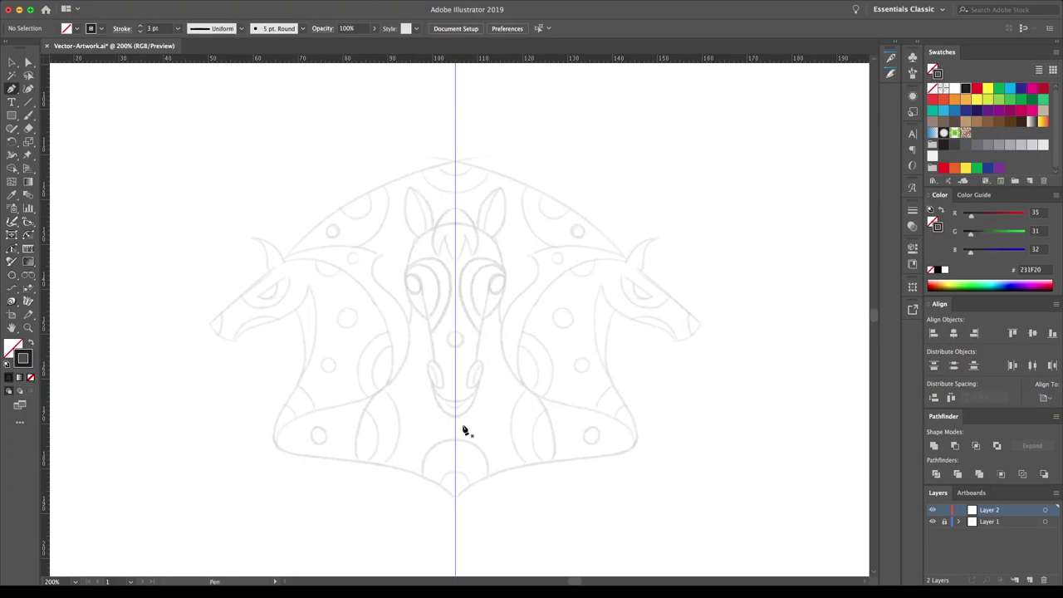
Trace the head-side outline path starting from the centre line.
{"action": "left_click", "coordinate": [12, 89]}
{"action": "left_click", "coordinate": [455, 225]}
{"action": "left_click", "coordinate": [415, 232]}
{"action": "left_click", "coordinate": [406, 267]}
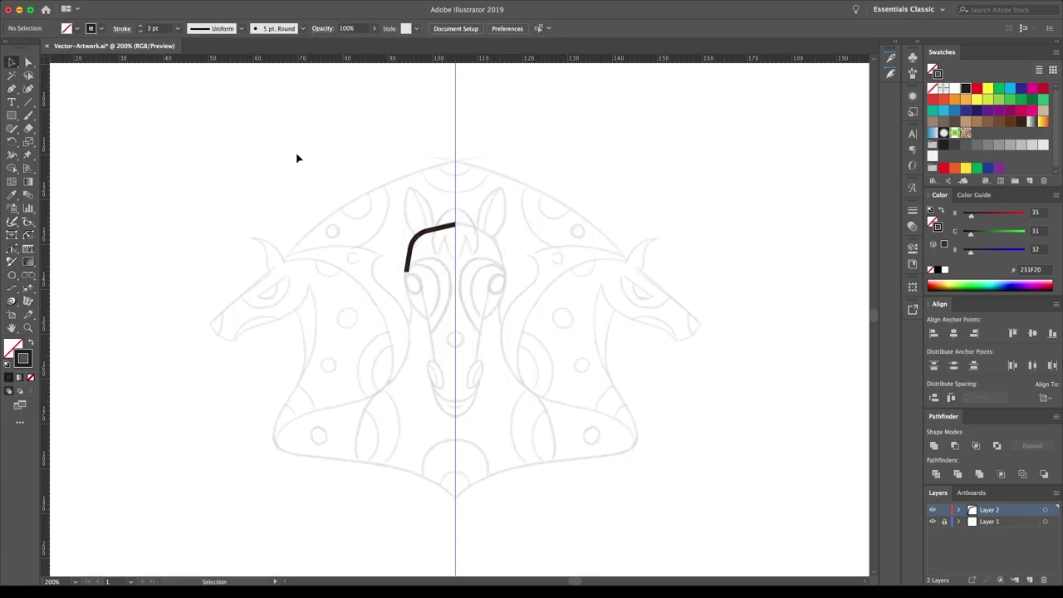
{"action": "left_click", "coordinate": [420, 270]}
{"action": "left_click", "coordinate": [433, 360]}
{"action": "key", "text": "v"}
Draw circles forming the eye loop and the nostril ellipse at the nose line's end.
{"action": "left_click_drag", "start_coordinate": [367, 268], "coordinate": [366, 280]}
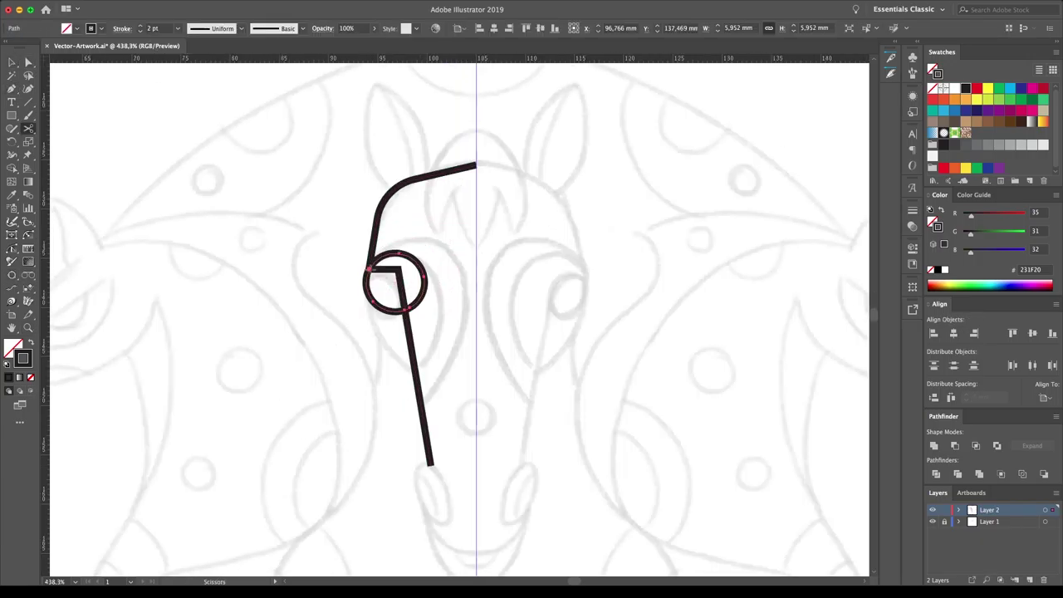
{"action": "left_click_drag", "start_coordinate": [415, 367], "coordinate": [517, 399]}
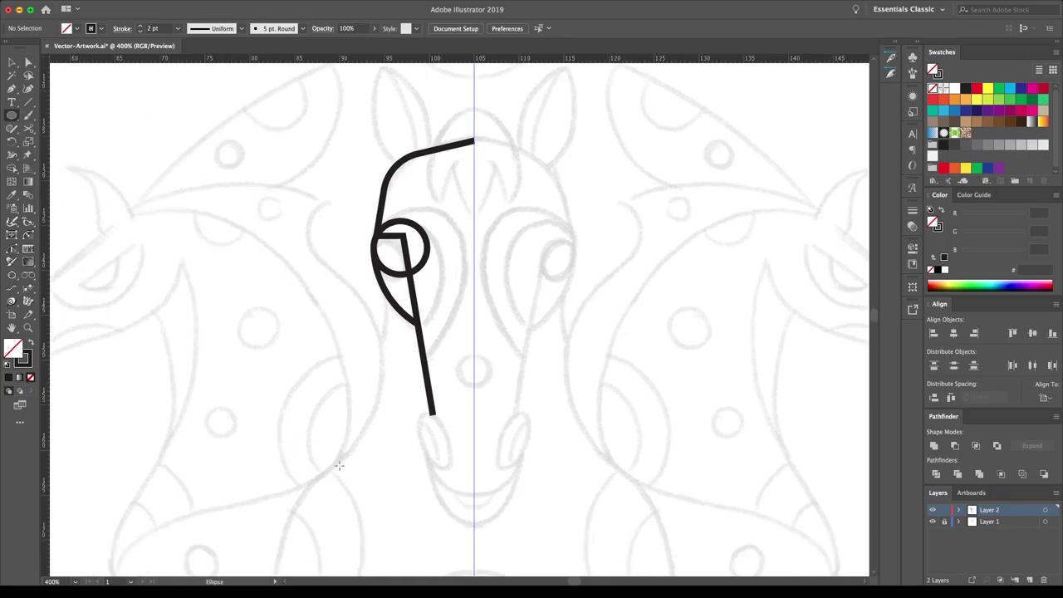
{"action": "left_click_drag", "start_coordinate": [414, 419], "coordinate": [440, 467]}
{"action": "key", "text": "v"}
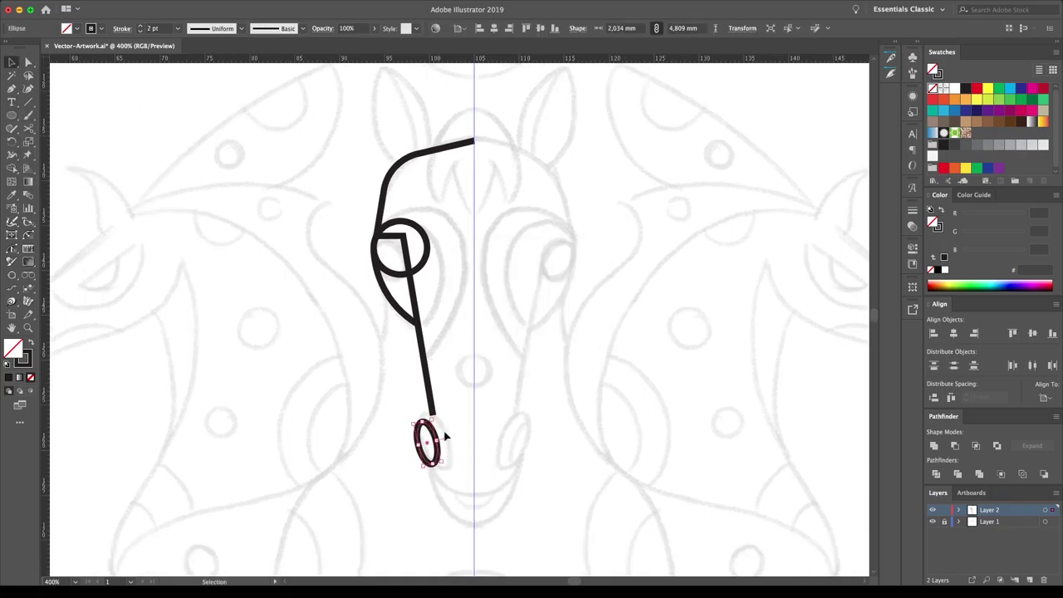
Draw the chin curve below the nostril over to the centre guide and extend the jaw line.
{"action": "key", "text": "p"}
{"action": "left_click", "coordinate": [438, 488]}
{"action": "mouse_move", "coordinate": [473, 492]}
{"action": "left_mouse_down"}
{"action": "mouse_move", "coordinate": [490, 492]}
{"action": "mouse_move", "coordinate": [448, 515]}
{"action": "left_mouse_up"}
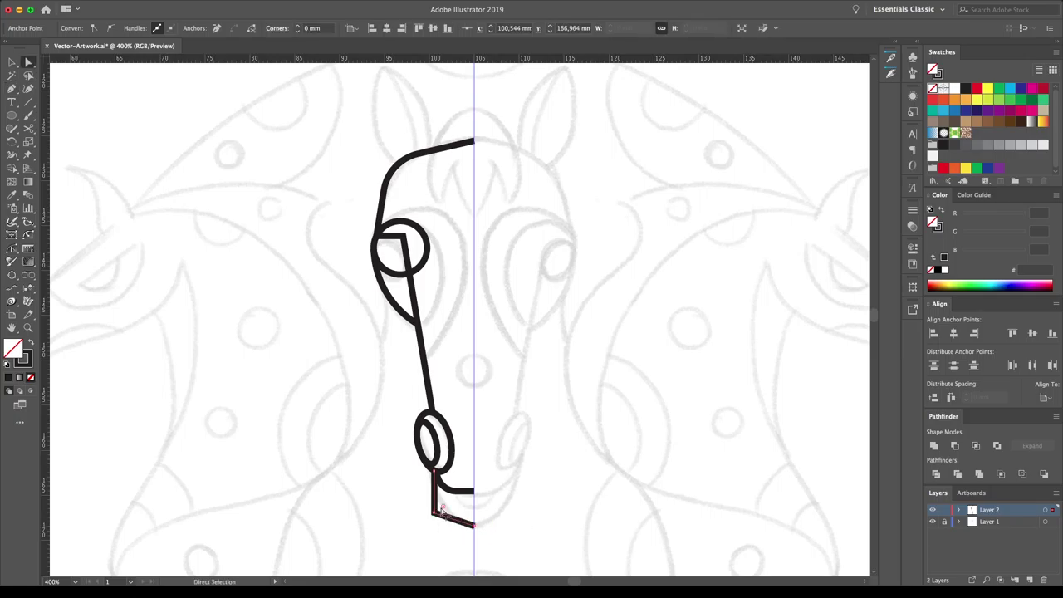
{"action": "left_click", "coordinate": [406, 244]}
Draw the forehead path from the eye circle along the centre guide toward the nose.
{"action": "left_click", "coordinate": [379, 223]}
{"action": "left_click", "coordinate": [424, 204]}
{"action": "left_click", "coordinate": [468, 250]}
{"action": "left_click", "coordinate": [467, 291]}
{"action": "left_click", "coordinate": [419, 345]}
Outline the left horse's head from muzzle to neck bottom, adding jaw and muzzle circles.
{"action": "key", "text": "a"}
{"action": "scroll", "coordinate": [465, 352], "scroll_direction": "left", "scroll_amount": 5}
{"action": "left_click_drag", "start_coordinate": [110, 311], "coordinate": [244, 224]}
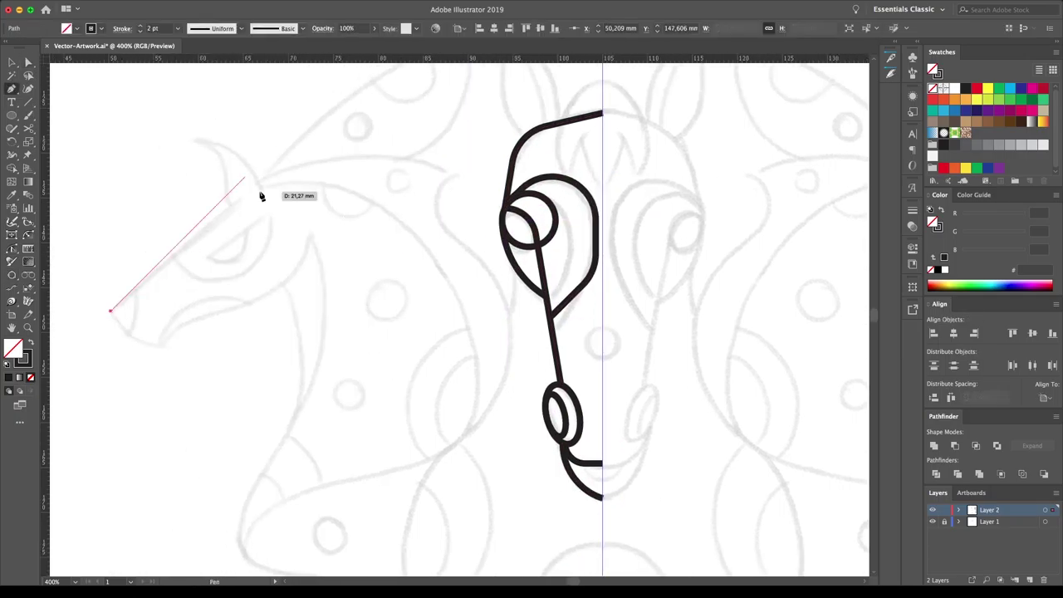
{"action": "left_click", "coordinate": [259, 190]}
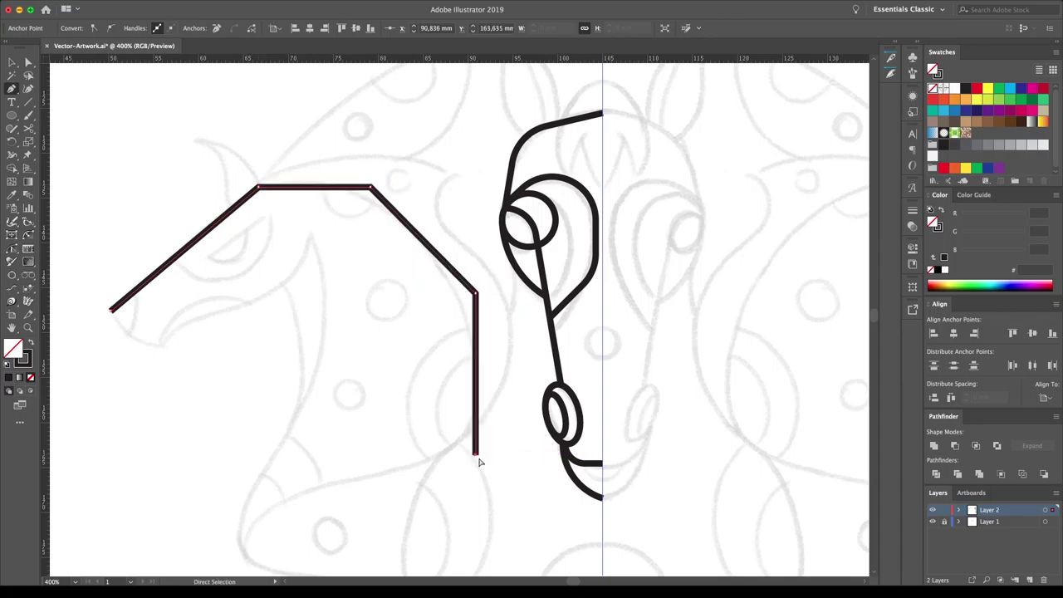
{"action": "left_click", "coordinate": [246, 551]}
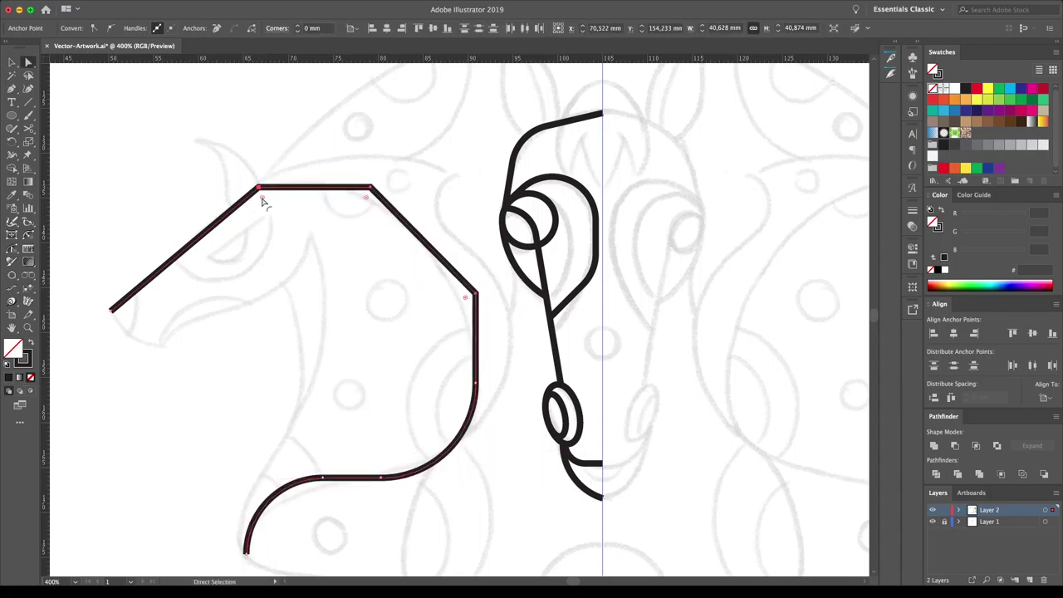
{"action": "left_click_drag", "start_coordinate": [153, 343], "coordinate": [218, 264]}
{"action": "mouse_move", "coordinate": [253, 301]}
{"action": "left_mouse_down"}
{"action": "mouse_move", "coordinate": [257, 536]}
{"action": "mouse_move", "coordinate": [292, 202]}
{"action": "left_mouse_up"}
Trim the helper circles with Scissors to shape the jaw and muzzle curves.
{"action": "key", "text": "c"}
{"action": "left_click", "coordinate": [224, 293]}
{"action": "left_click", "coordinate": [214, 238]}
{"action": "key", "text": "Delete"}
{"action": "left_click", "coordinate": [177, 340]}
{"action": "key", "text": "Delete"}
{"action": "key", "text": "a"}
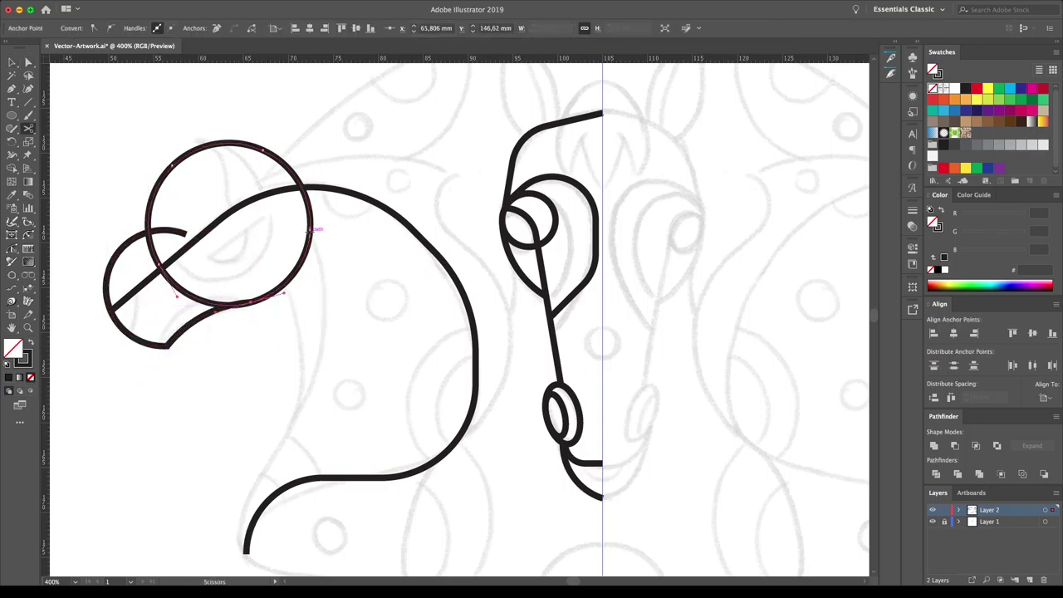
{"action": "key", "text": "Delete"}
{"action": "key", "text": "Delete"}
Extend the head path with a mane spike and a vertical segment at the neck bottom.
{"action": "left_click", "coordinate": [98, 303]}
{"action": "left_click", "coordinate": [247, 277]}
{"action": "key", "text": "p"}
{"action": "left_click", "coordinate": [308, 231]}
{"action": "left_click", "coordinate": [339, 338]}
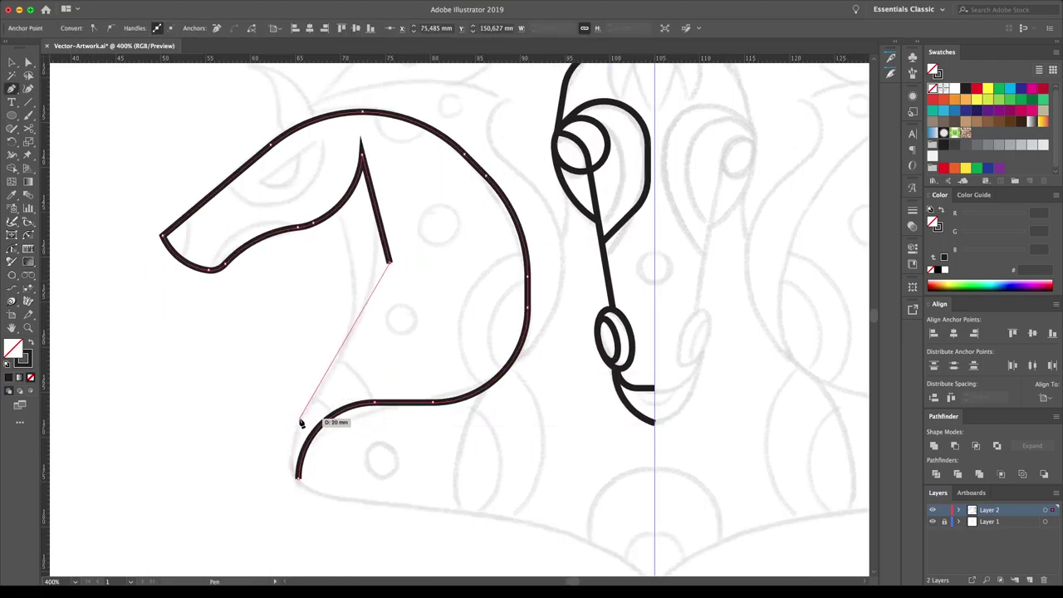
{"action": "key", "text": "ctrl+z"}
{"action": "left_click", "coordinate": [298, 478]}
{"action": "left_click", "coordinate": [297, 410], "text": "shift"}
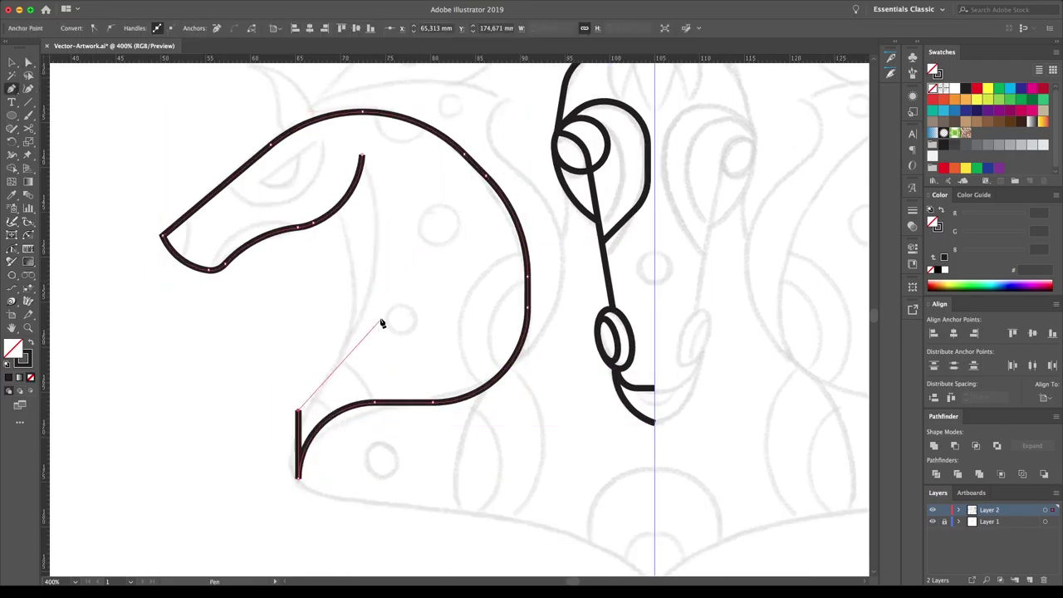
{"action": "left_click", "coordinate": [362, 155]}
Select all paths and review their stroke settings.
{"action": "key", "text": "a"}
{"action": "key", "text": "ctrl+a"}
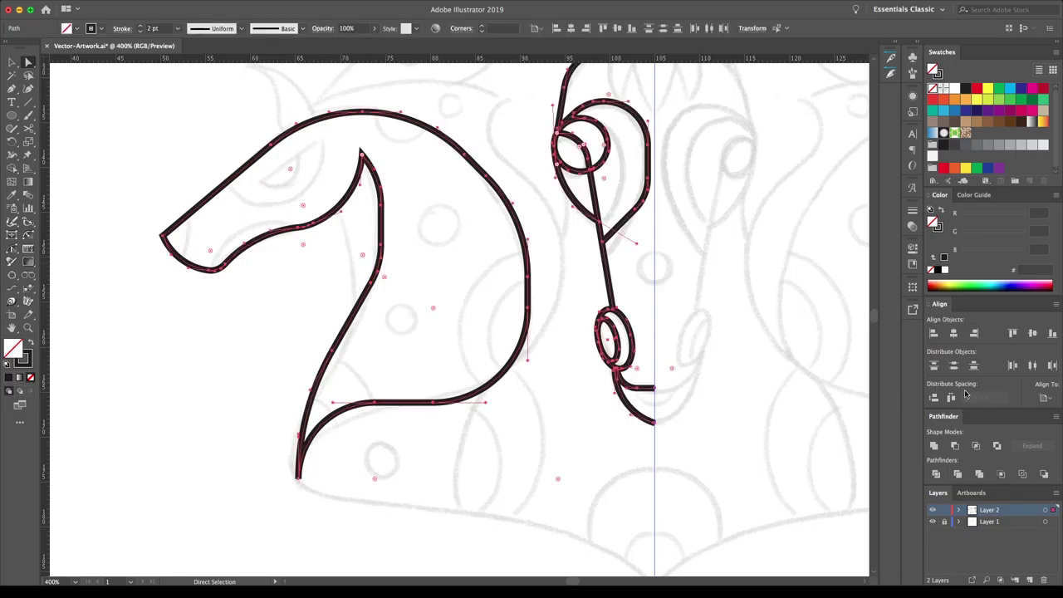
{"action": "key", "text": "ctrl+F10"}
{"action": "left_click", "coordinate": [702, 300]}
Shape a pointed ear on top of the head using a helper circle.
{"action": "key", "text": "l"}
{"action": "left_click_drag", "start_coordinate": [208, 292], "coordinate": [50, 476]}
{"action": "key", "text": "c"}
{"action": "key", "text": "Delete"}
{"action": "key", "text": "ctrl+minus"}
{"action": "key", "text": "a"}
{"action": "left_click_drag", "start_coordinate": [229, 211], "coordinate": [208, 192]}
{"action": "key", "text": "a"}
{"action": "left_click", "coordinate": [214, 230]}
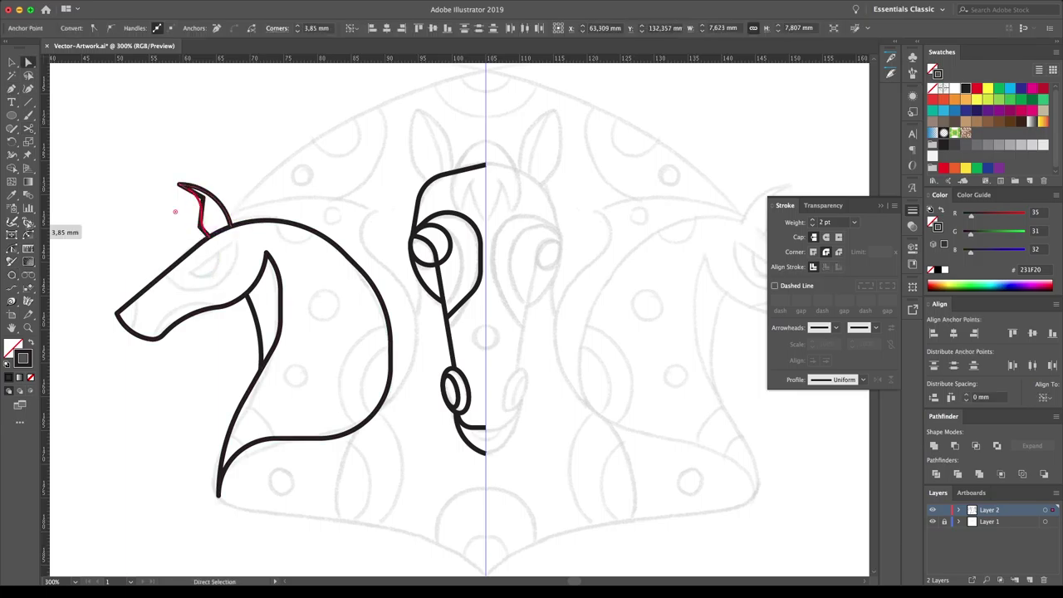
{"action": "scroll", "coordinate": [174, 212], "scroll_direction": "down", "scroll_amount": 2}
Draw the curved neck base line and round its corners to 15,08 mm.
{"action": "key", "text": "p"}
{"action": "left_click", "coordinate": [482, 536]}
{"action": "left_click_drag", "start_coordinate": [214, 458], "coordinate": [505, 560]}
{"action": "left_click_drag", "start_coordinate": [214, 459], "coordinate": [213, 534]}
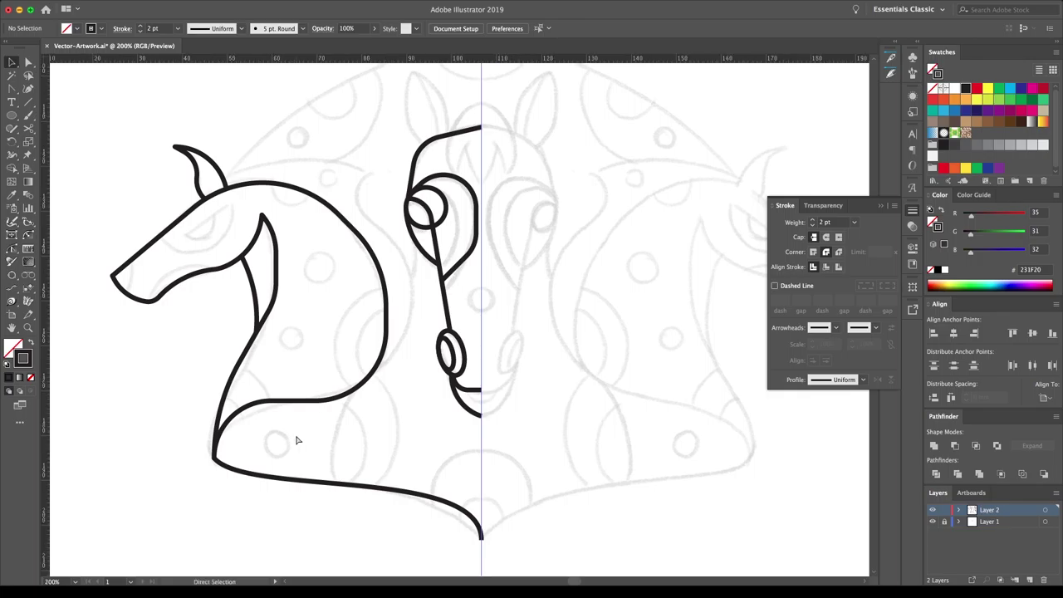
{"action": "key", "text": "ctrl+minus"}
{"action": "key", "text": "a"}
{"action": "left_click_drag", "start_coordinate": [366, 465], "coordinate": [317, 373]}
{"action": "left_click_drag", "start_coordinate": [341, 441], "coordinate": [218, 314]}
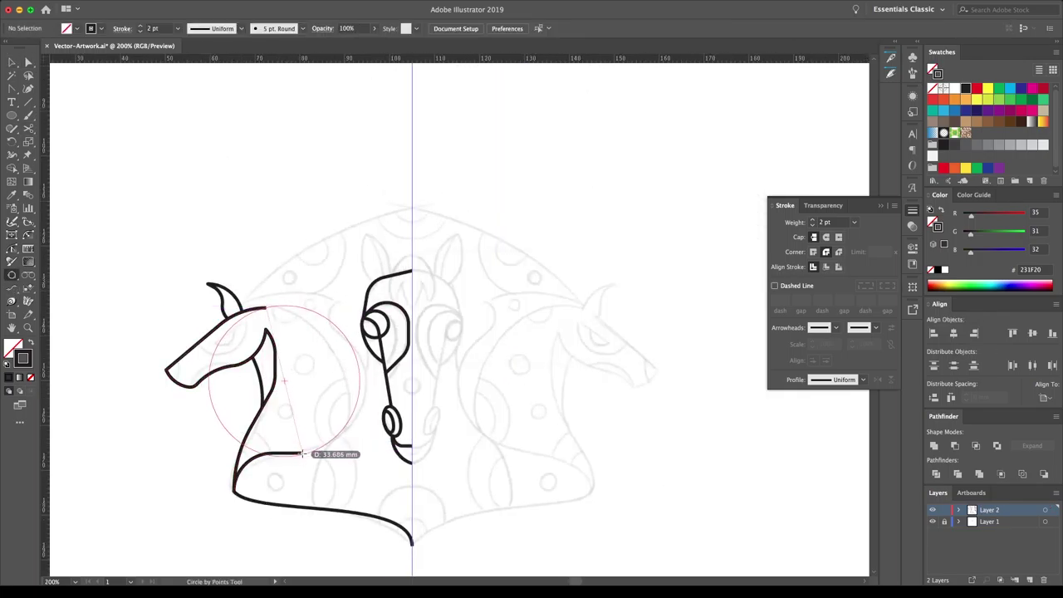
{"action": "key", "text": "ctrl+shift+a"}
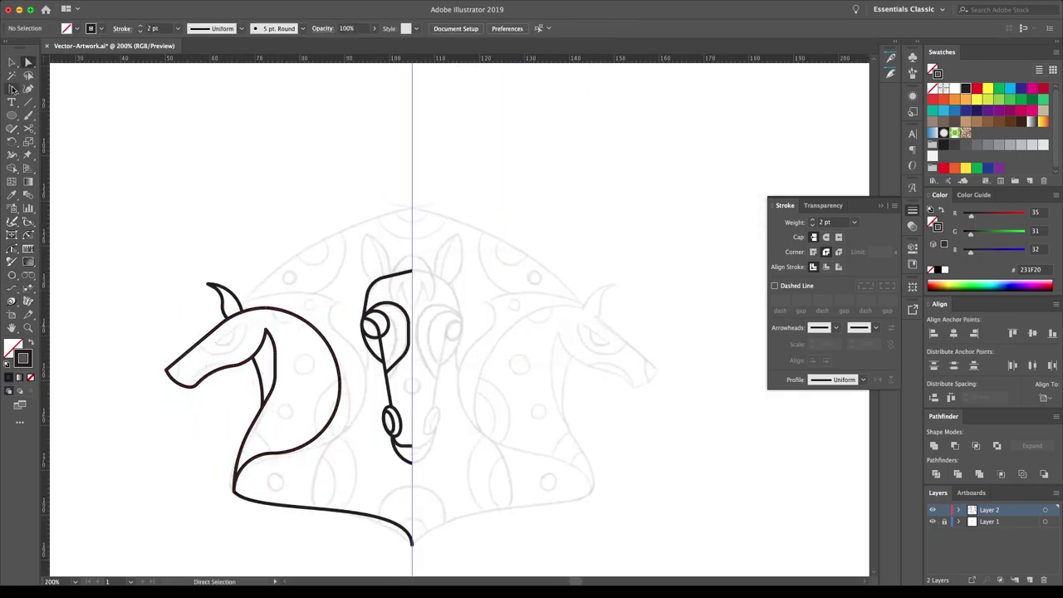
Add a vertical mane line and round and curve the top of the head.
{"action": "left_click", "coordinate": [342, 300]}
{"action": "key", "text": "ctrl+plus"}
{"action": "left_click", "coordinate": [478, 378]}
{"action": "left_click", "coordinate": [367, 415]}
{"action": "key", "text": "a"}
{"action": "left_click_drag", "start_coordinate": [400, 219], "coordinate": [426, 225]}
{"action": "key", "text": "v"}
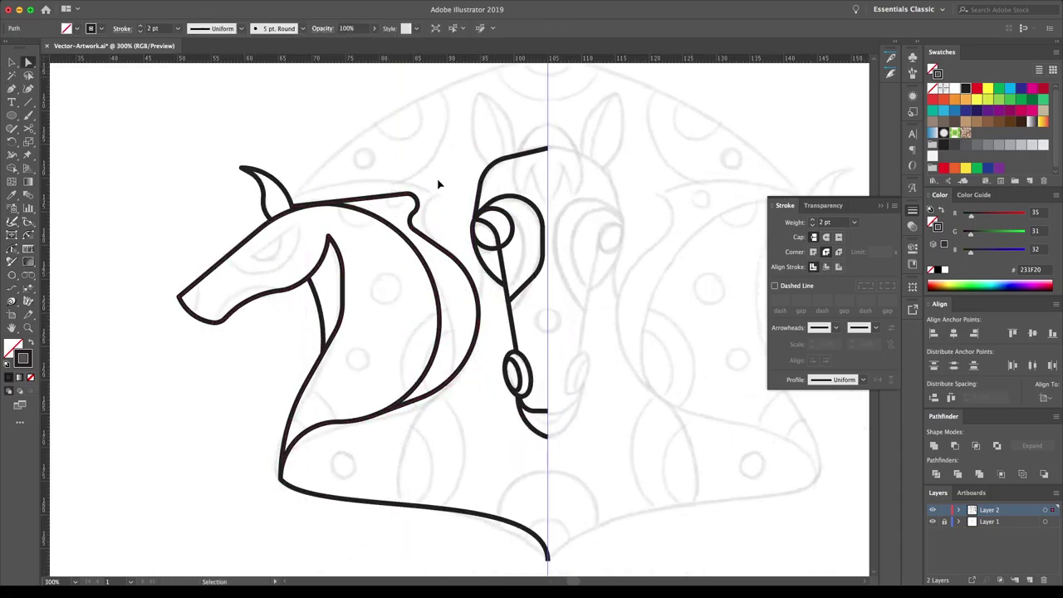
{"action": "left_click_drag", "start_coordinate": [349, 185], "coordinate": [349, 183]}
{"action": "key", "text": "a"}
Draw the mane arc running from the ear down the neck.
{"action": "scroll", "coordinate": [310, 202], "scroll_direction": "right", "scroll_amount": 3}
{"action": "left_click", "coordinate": [224, 212]}
{"action": "left_click", "coordinate": [378, 197]}
{"action": "left_click", "coordinate": [344, 482]}
{"action": "key", "text": "v"}
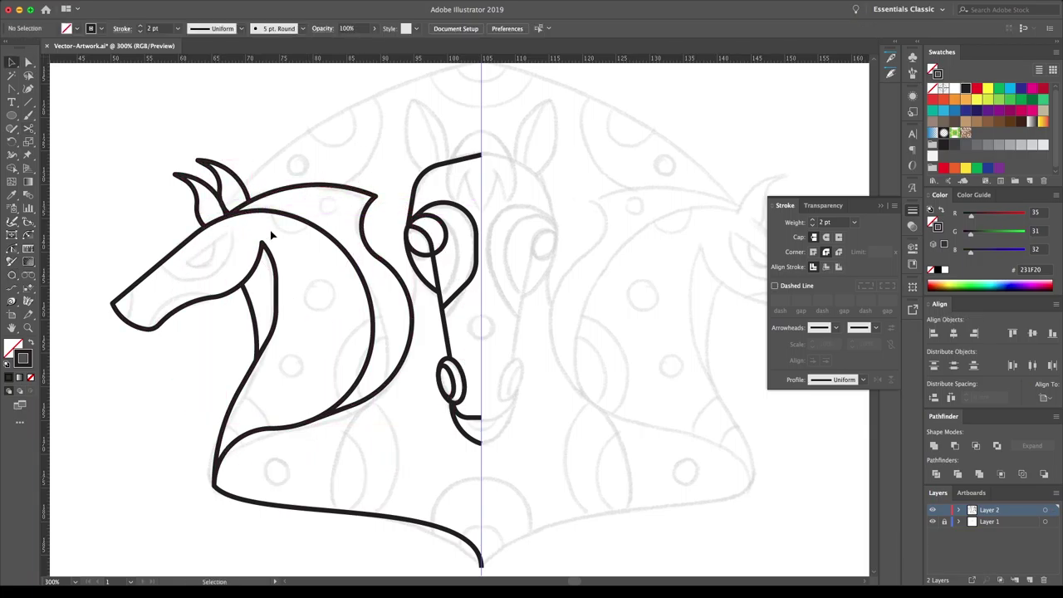
Duplicate the ear as a second ear and cut a circle arc into the neck.
{"action": "left_click_drag", "start_coordinate": [237, 189], "coordinate": [238, 190]}
{"action": "key", "text": "a"}
{"action": "left_click", "coordinate": [273, 285]}
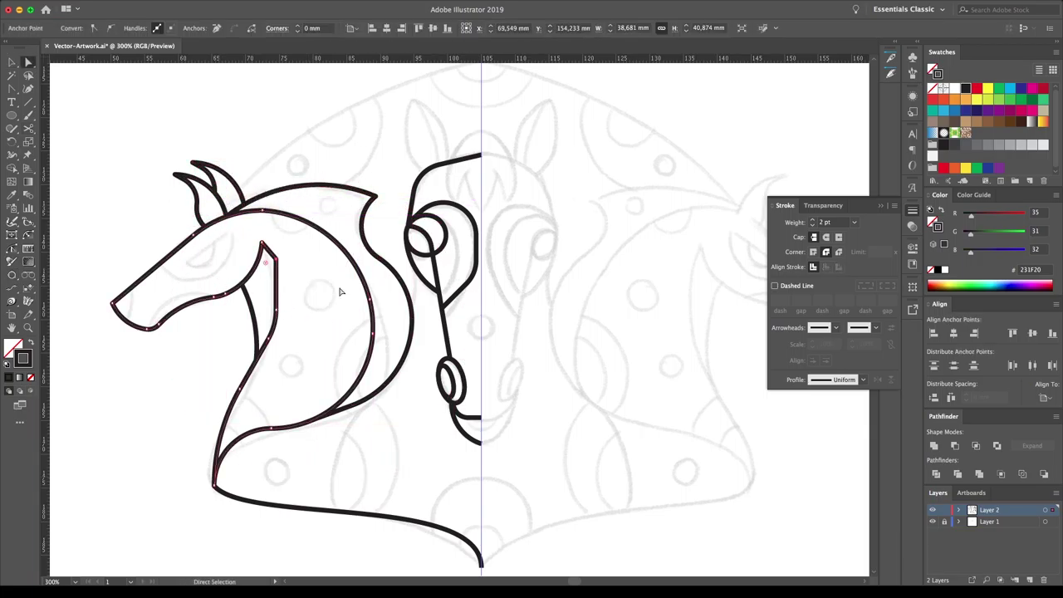
{"action": "left_click", "coordinate": [275, 322]}
{"action": "left_click", "coordinate": [13, 278]}
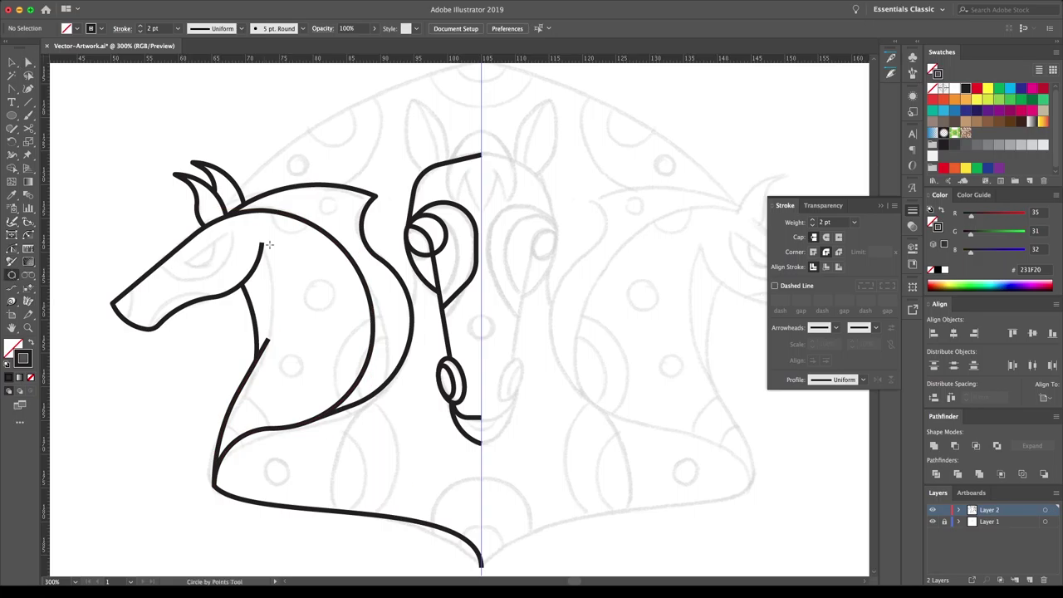
{"action": "left_click_drag", "start_coordinate": [79, 338], "coordinate": [79, 338]}
{"action": "key", "text": "a"}
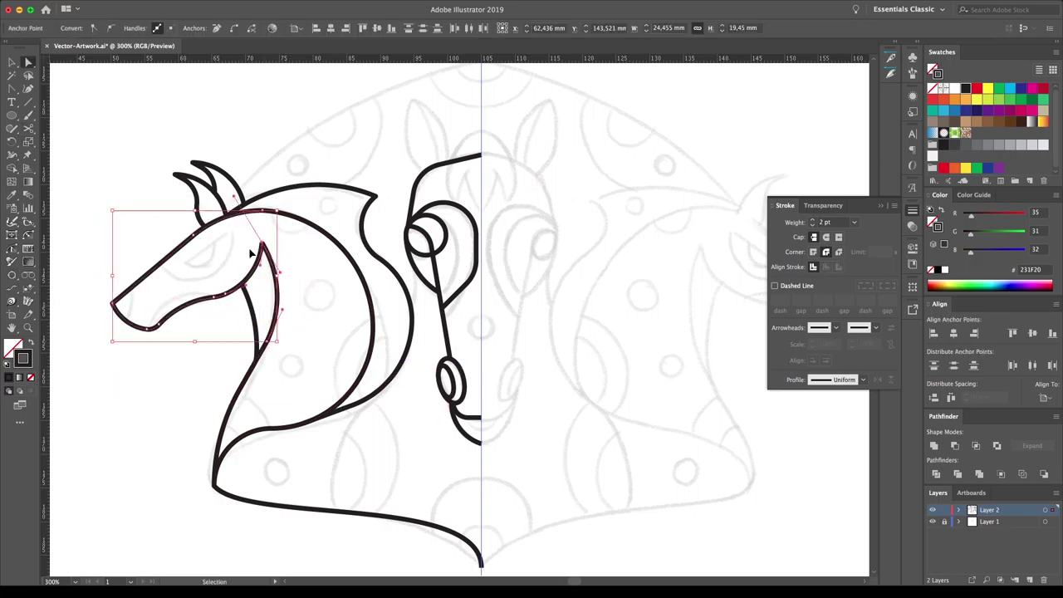
{"action": "left_click", "coordinate": [381, 461]}
Draw the big outer arc over the neck as a circle through two points.
{"action": "key", "text": "p"}
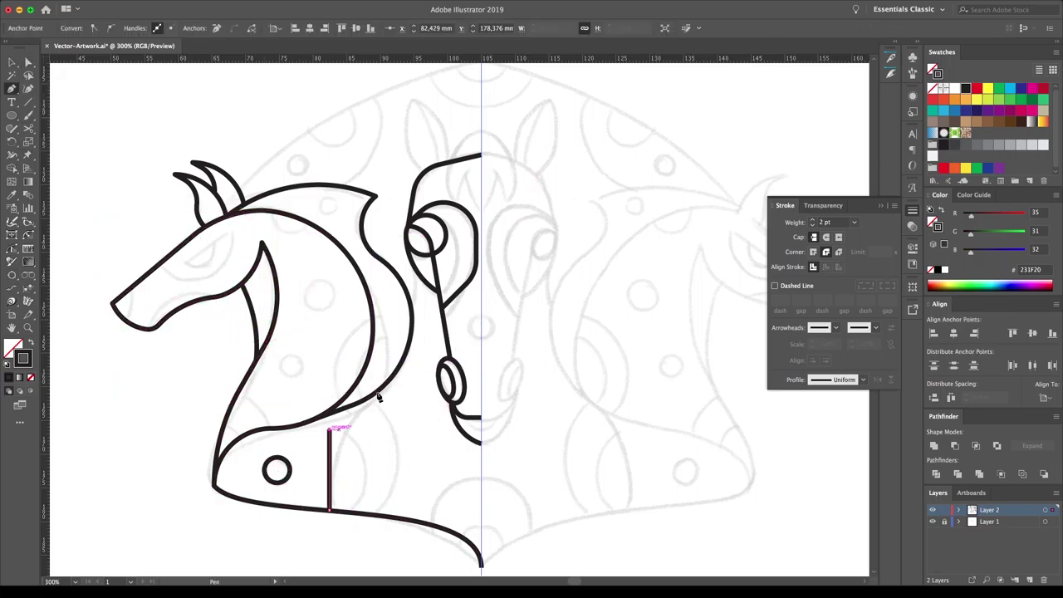
{"action": "key", "text": "Escape"}
{"action": "scroll", "coordinate": [527, 332], "scroll_direction": "up", "scroll_amount": 3}
{"action": "left_click", "coordinate": [488, 446]}
{"action": "left_click", "coordinate": [824, 409]}
{"action": "scroll", "coordinate": [684, 114], "scroll_direction": "up", "scroll_amount": 2}
Build a mane leaf near the ear from overlapping circles with Shape Builder.
{"action": "key", "text": "p"}
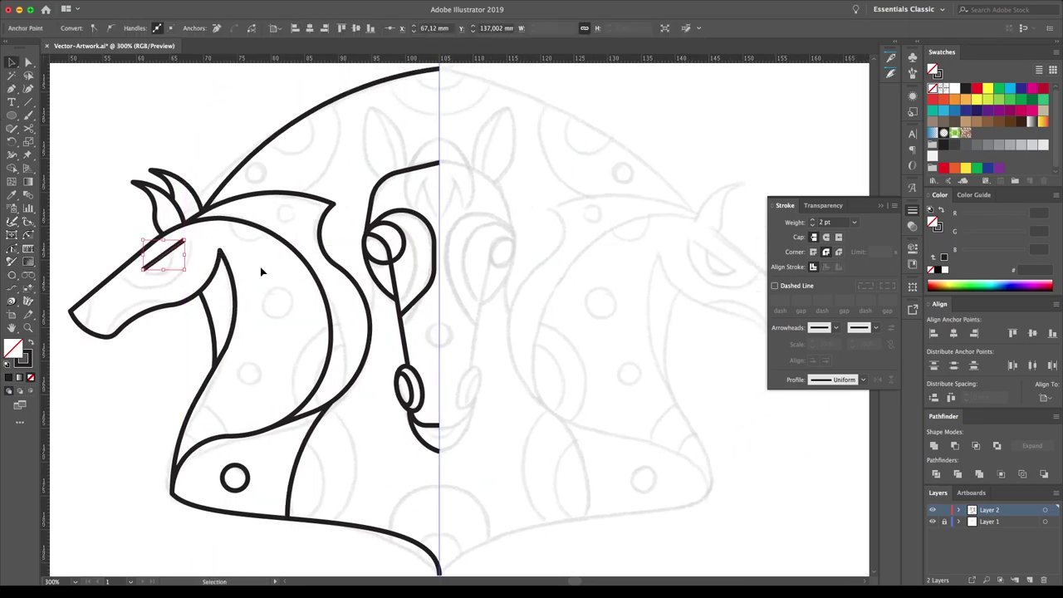
{"action": "left_click_drag", "start_coordinate": [368, 103], "coordinate": [394, 174]}
{"action": "key", "text": "shift+m"}
{"action": "left_click_drag", "start_coordinate": [332, 133], "coordinate": [390, 199]}
{"action": "key", "text": "a"}
Add a second small leaf beside the ear and delete the old top curl.
{"action": "left_click_drag", "start_coordinate": [368, 103], "coordinate": [388, 177]}
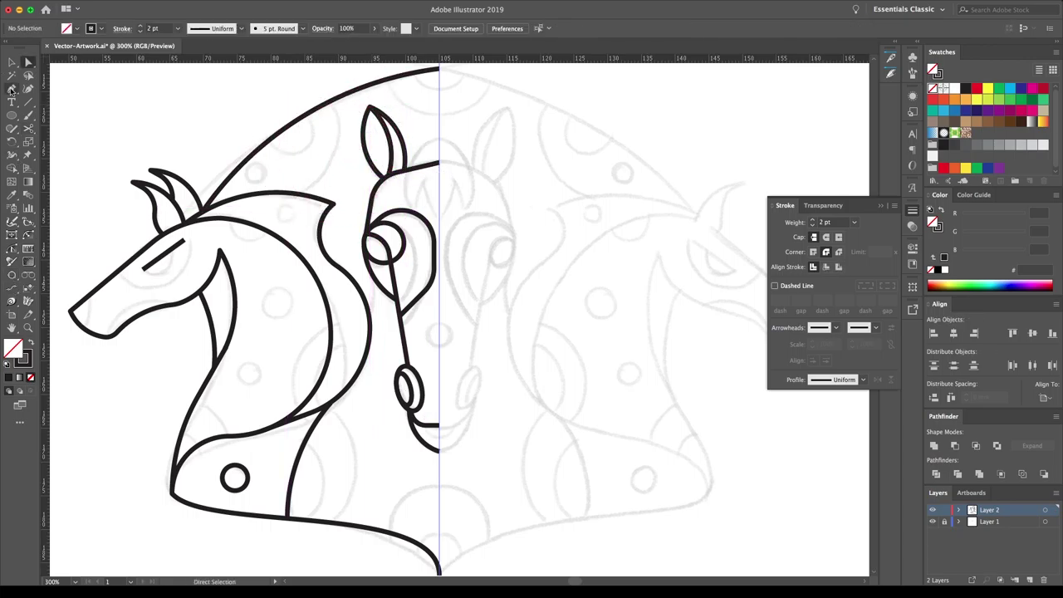
{"action": "left_click_drag", "start_coordinate": [412, 202], "coordinate": [487, 204]}
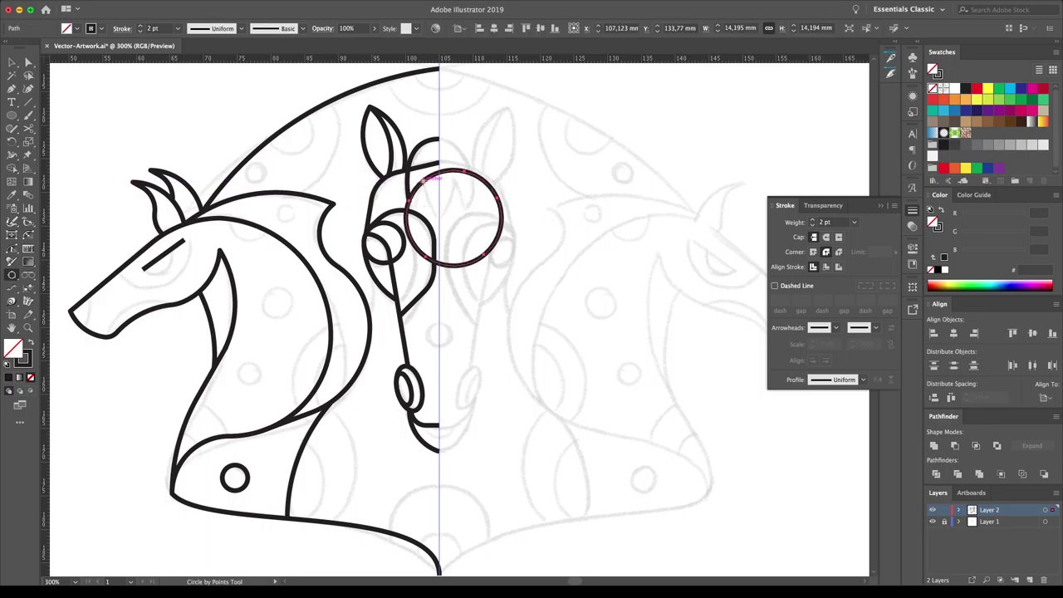
{"action": "key", "text": "shift+m"}
{"action": "left_click_drag", "start_coordinate": [420, 197], "coordinate": [425, 184]}
{"action": "key", "text": "a"}
{"action": "left_click", "coordinate": [417, 148]}
{"action": "key", "text": "Delete"}
Trim circles into a new curl beside the leaf.
{"action": "key", "text": "l"}
{"action": "left_click_drag", "start_coordinate": [438, 137], "coordinate": [466, 208]}
{"action": "key", "text": "shift+m"}
{"action": "left_click_drag", "start_coordinate": [415, 167], "coordinate": [428, 187]}
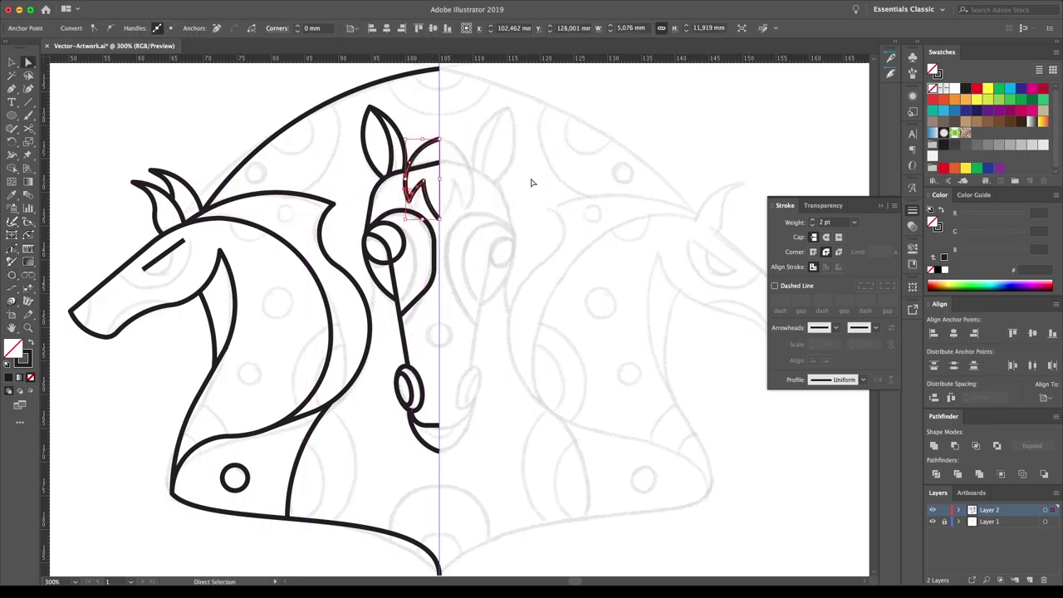
{"action": "key", "text": "a"}
Offset a large circle over the lower neck and outline the eye with circles.
{"action": "left_click_drag", "start_coordinate": [196, 408], "coordinate": [233, 490]}
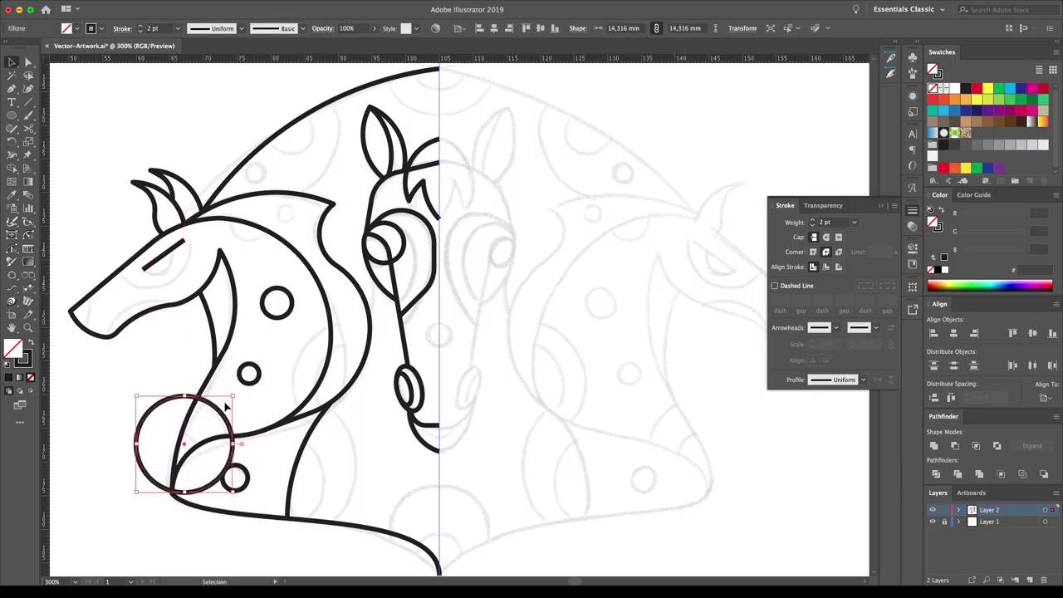
{"action": "key", "text": "Return"}
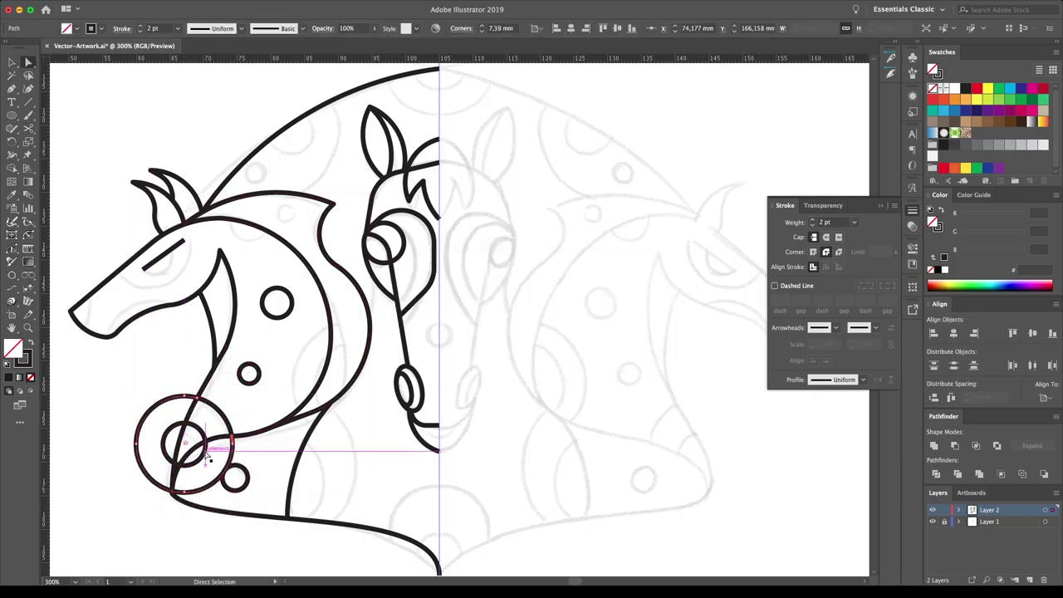
{"action": "key", "text": "l"}
{"action": "left_click_drag", "start_coordinate": [149, 264], "coordinate": [151, 264]}
{"action": "key", "text": "a"}
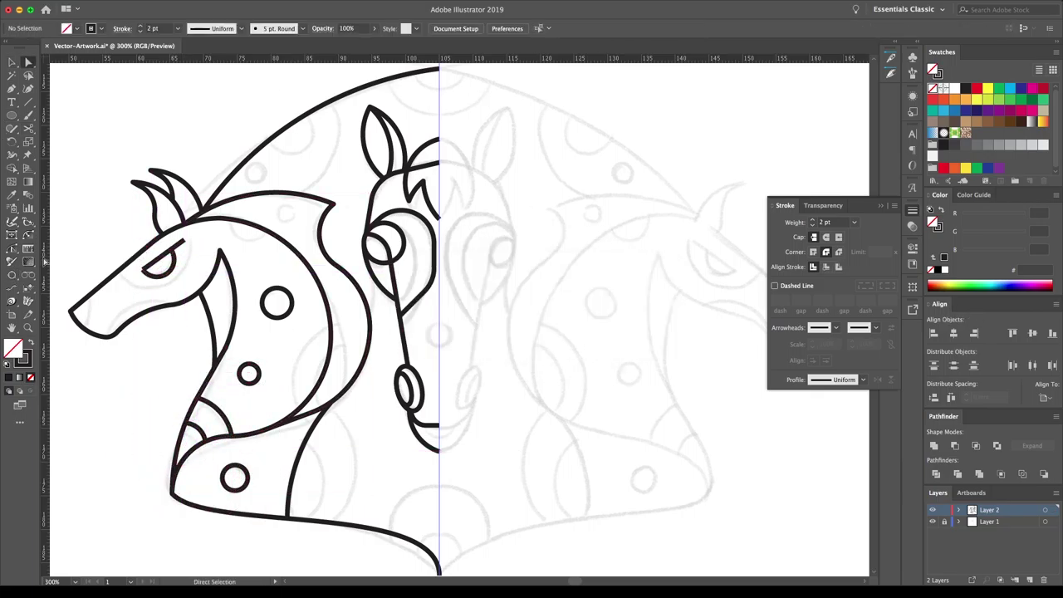
{"action": "left_click", "coordinate": [180, 247]}
Round the nose tip, add the lower neck spot circle, and draw a head-top circle.
{"action": "key", "text": "a"}
{"action": "left_click_drag", "start_coordinate": [63, 293], "coordinate": [64, 293]}
{"action": "key", "text": "a"}
{"action": "left_click", "coordinate": [305, 440]}
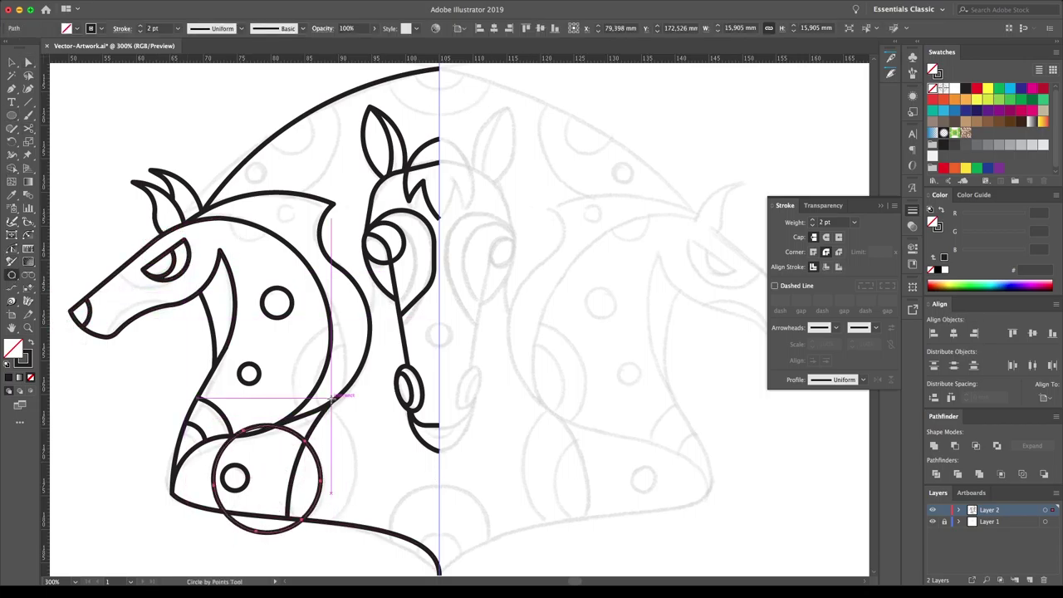
{"action": "left_click", "coordinate": [347, 528]}
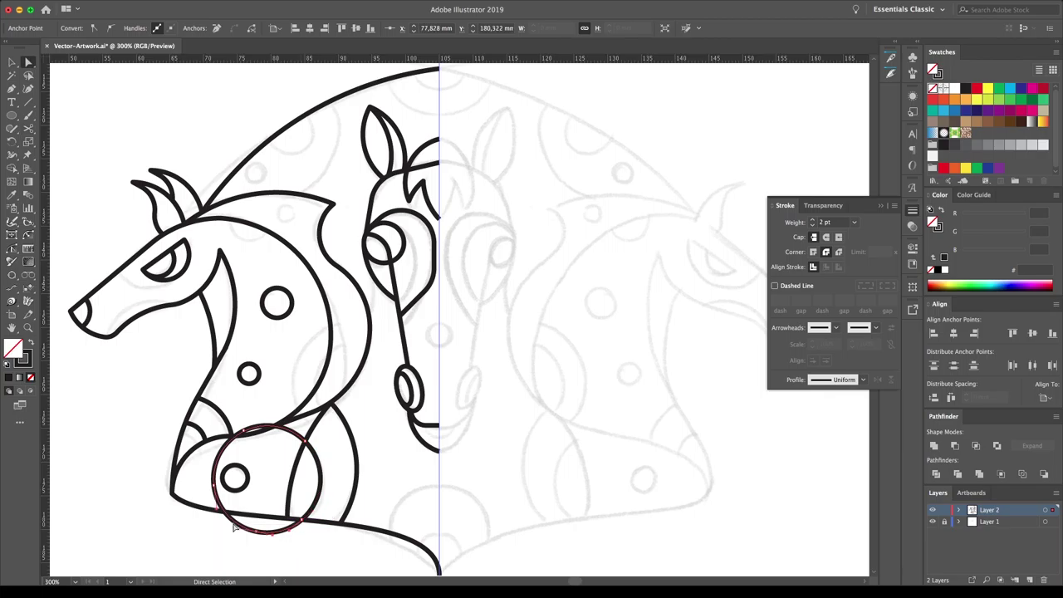
{"action": "key", "text": "v"}
{"action": "key", "text": "l"}
{"action": "left_click_drag", "start_coordinate": [247, 123], "coordinate": [339, 215]}
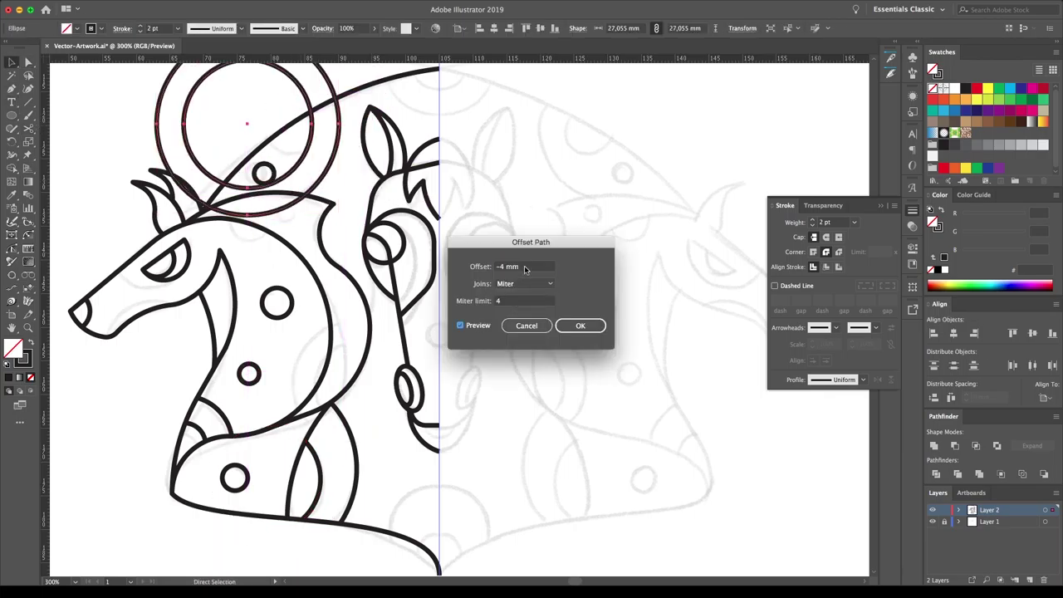
Apply the −4 mm offset, cut it with Scissors, and delete the top helper circle.
{"action": "key", "text": "Return"}
{"action": "key", "text": "c"}
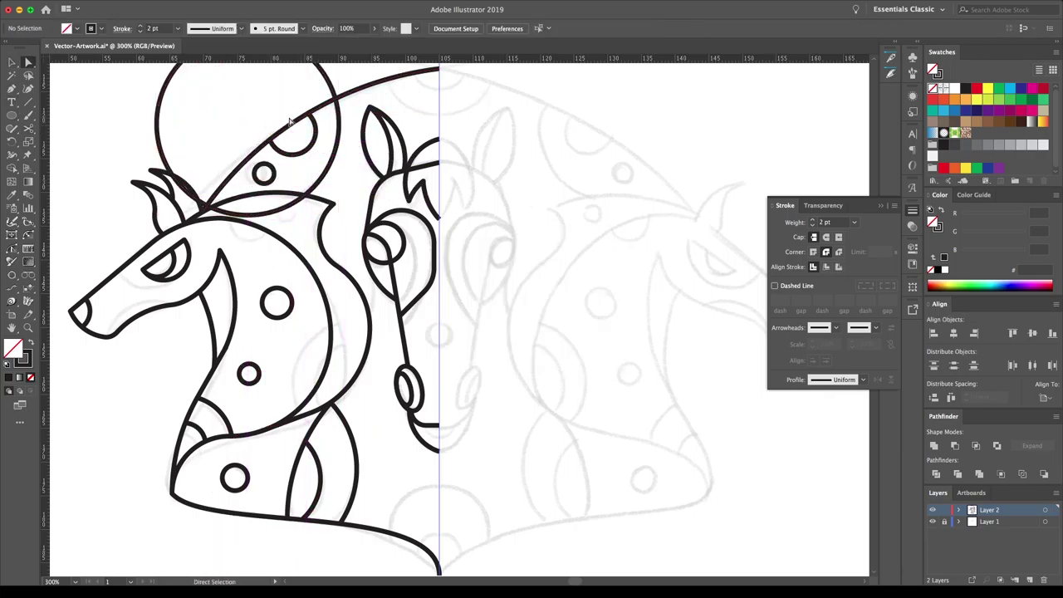
{"action": "left_click_drag", "start_coordinate": [296, 87], "coordinate": [270, 138]}
{"action": "key", "text": "Delete"}
Draw a path along the bottom edge and a circle around the ear.
{"action": "key", "text": "p"}
{"action": "scroll", "coordinate": [600, 475], "scroll_direction": "down", "scroll_amount": 2}
{"action": "left_click", "coordinate": [412, 535]}
{"action": "scroll", "coordinate": [508, 491], "scroll_direction": "up", "scroll_amount": 2}
{"action": "key", "text": "v"}
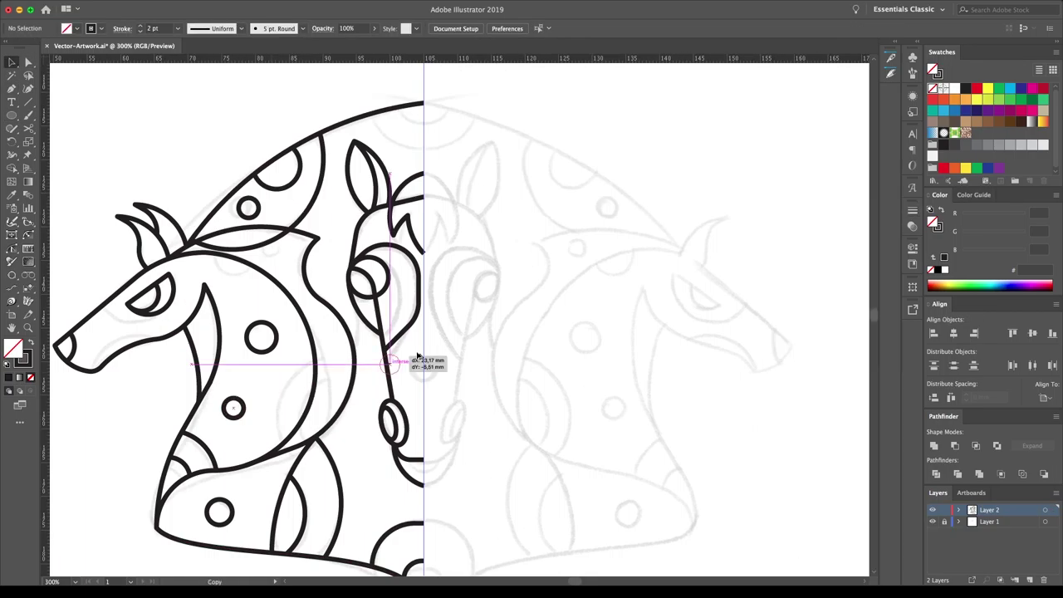
{"action": "left_click", "coordinate": [330, 334]}
Offset a head-top construction circle, cut it, delete leftover pieces, and zoom out.
{"action": "key", "text": "a"}
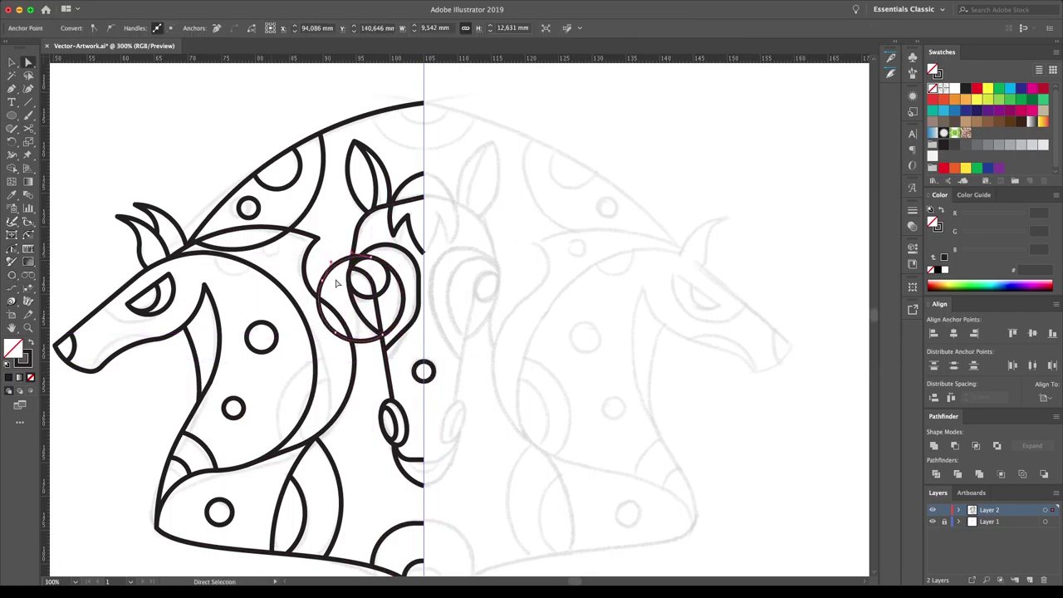
{"action": "left_click_drag", "start_coordinate": [406, 78], "coordinate": [448, 122]}
{"action": "key", "text": "Return"}
{"action": "scroll", "coordinate": [427, 249], "scroll_direction": "up", "scroll_amount": 2}
{"action": "key", "text": "c"}
{"action": "left_click", "coordinate": [399, 178]}
{"action": "key", "text": "Delete"}
{"action": "key", "text": "a"}
{"action": "key", "text": "super+minus"}
Adjust an anchor near the snout and select all the left-half paths.
{"action": "key", "text": "a"}
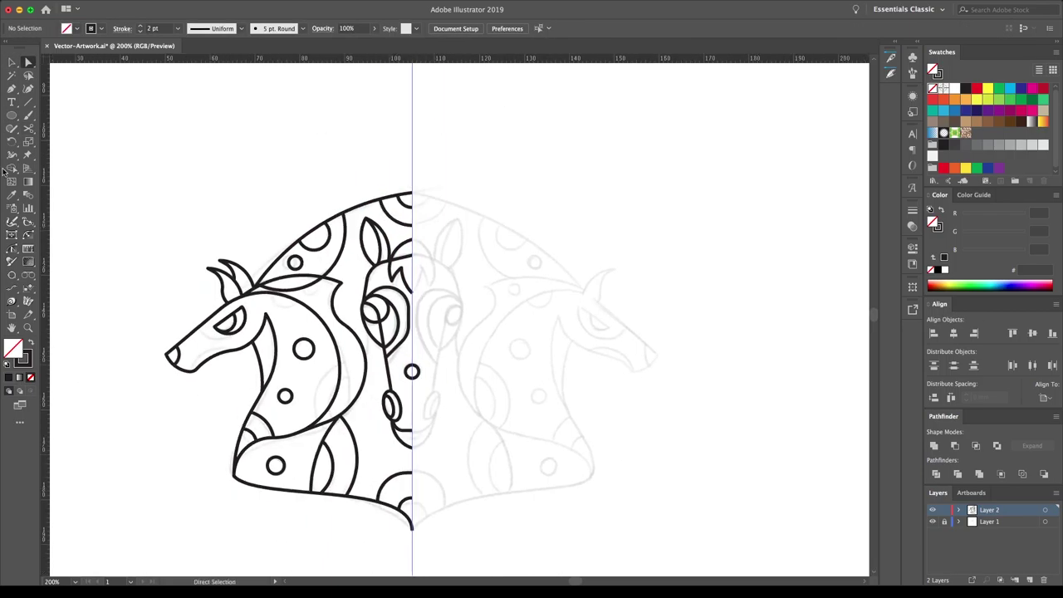
{"action": "left_click_drag", "start_coordinate": [241, 351], "coordinate": [246, 349]}
{"action": "key", "text": "v"}
{"action": "left_click_drag", "start_coordinate": [605, 149], "coordinate": [204, 554]}
{"action": "scroll", "coordinate": [425, 194], "scroll_direction": "down", "scroll_amount": 2}
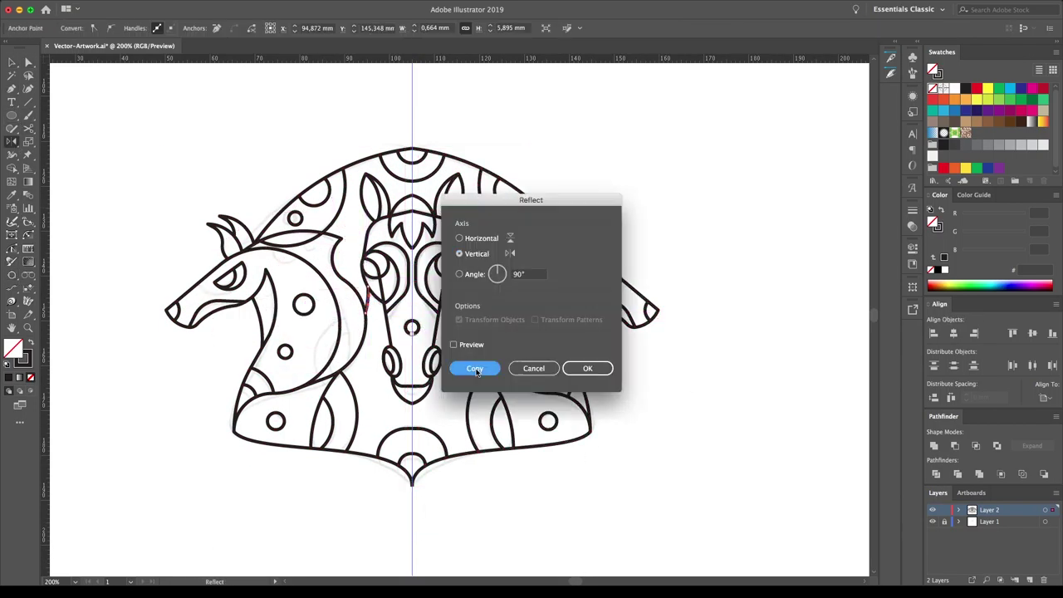
Draw a circle on the left horse's body and give it a 4 mm offset ring.
{"action": "left_click_drag", "start_coordinate": [318, 324], "coordinate": [304, 324]}
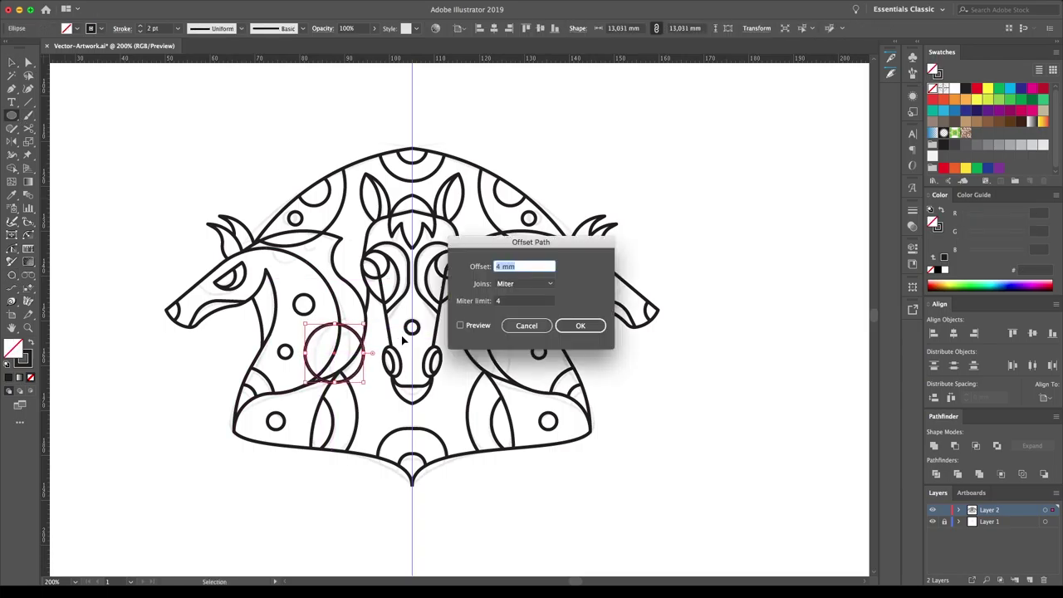
{"action": "key", "text": "Return"}
{"action": "key", "text": "a"}
{"action": "left_click", "coordinate": [350, 349]}
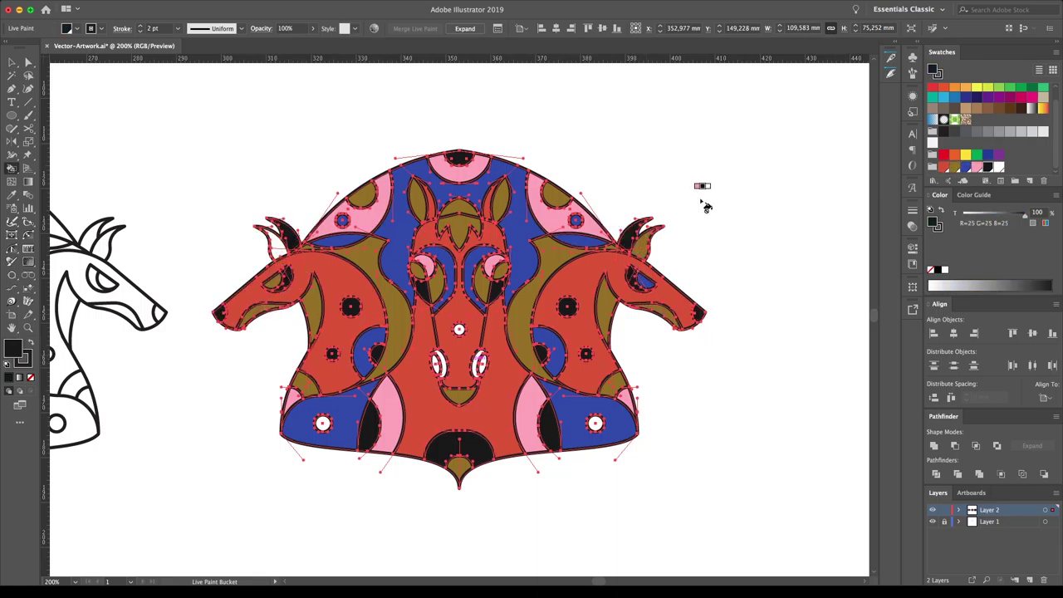
Fill the left horn region with olive using the Live Paint Bucket.
{"action": "left_click", "coordinate": [278, 241]}
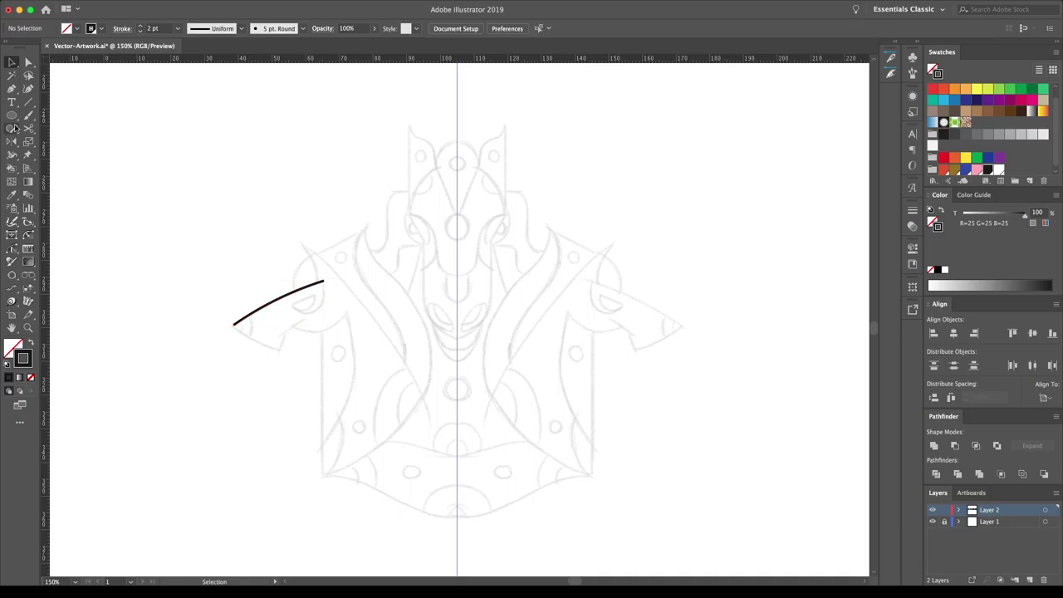
Add a construction circle, extend the neck with a horizontal line, and delete the diagonal inner line.
{"action": "left_click_drag", "start_coordinate": [265, 341], "coordinate": [302, 319]}
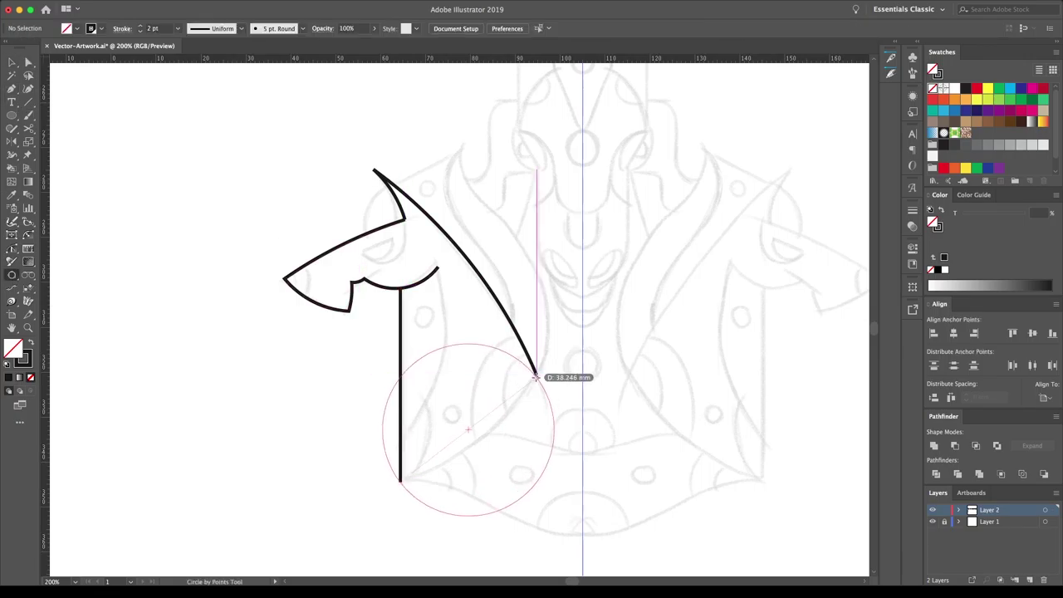
{"action": "key", "text": "p"}
{"action": "left_click", "coordinate": [401, 483]}
{"action": "left_click", "coordinate": [547, 482]}
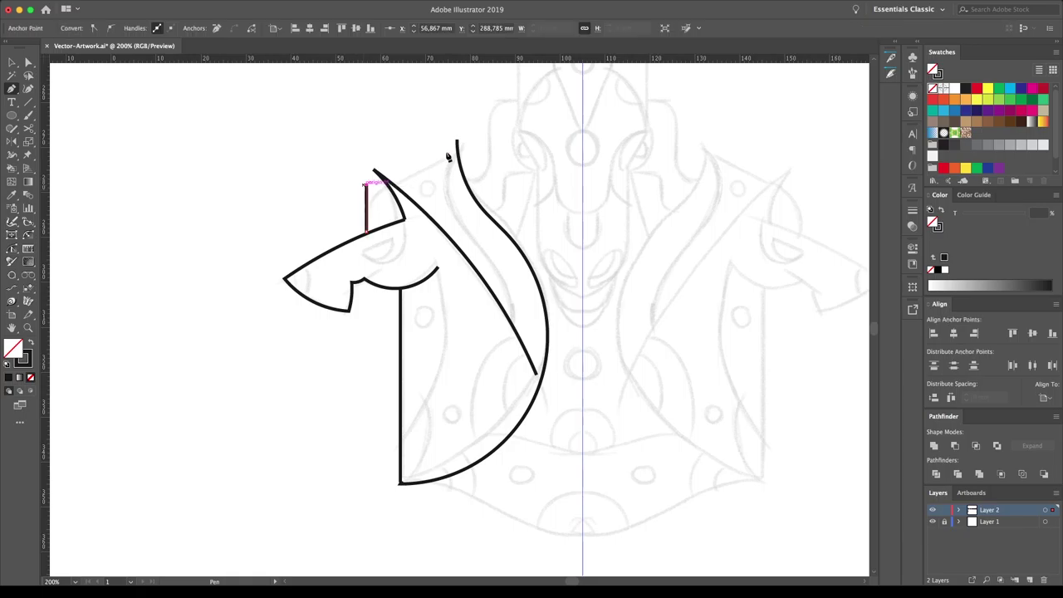
{"action": "left_click", "coordinate": [465, 274]}
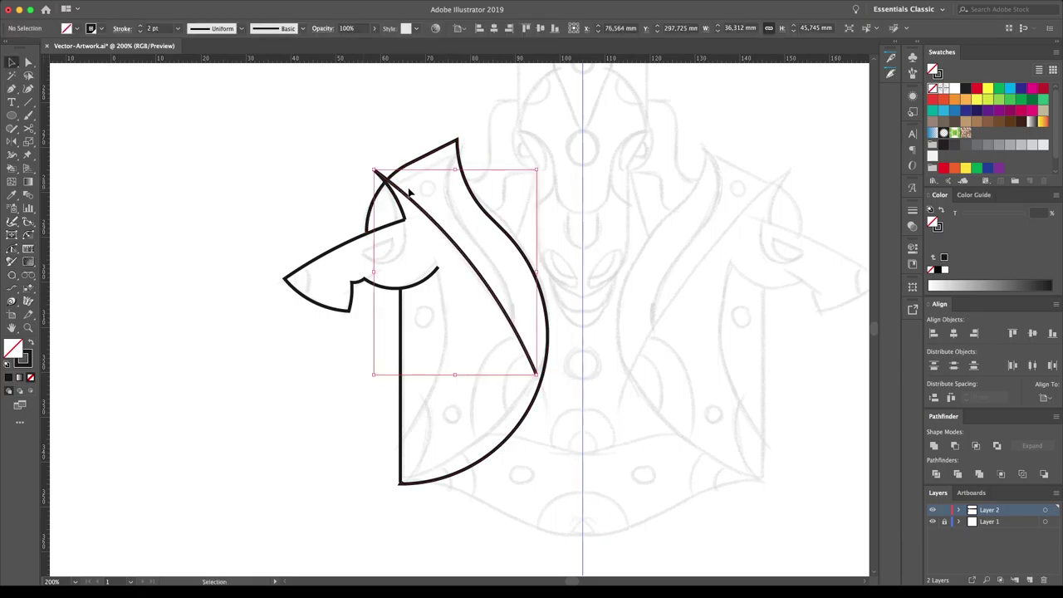
{"action": "key", "text": "Delete"}
{"action": "left_click_drag", "start_coordinate": [527, 380], "coordinate": [52, 295]}
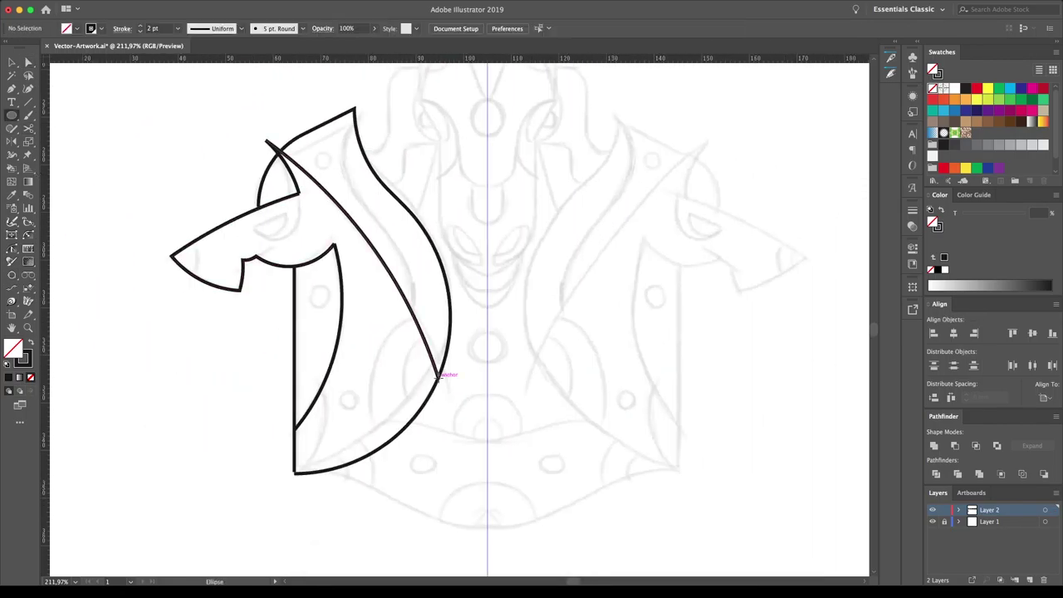
Trim circle arcs outside the head and draw the forehead line to the centre line.
{"action": "key", "text": "a"}
{"action": "left_click", "coordinate": [509, 375]}
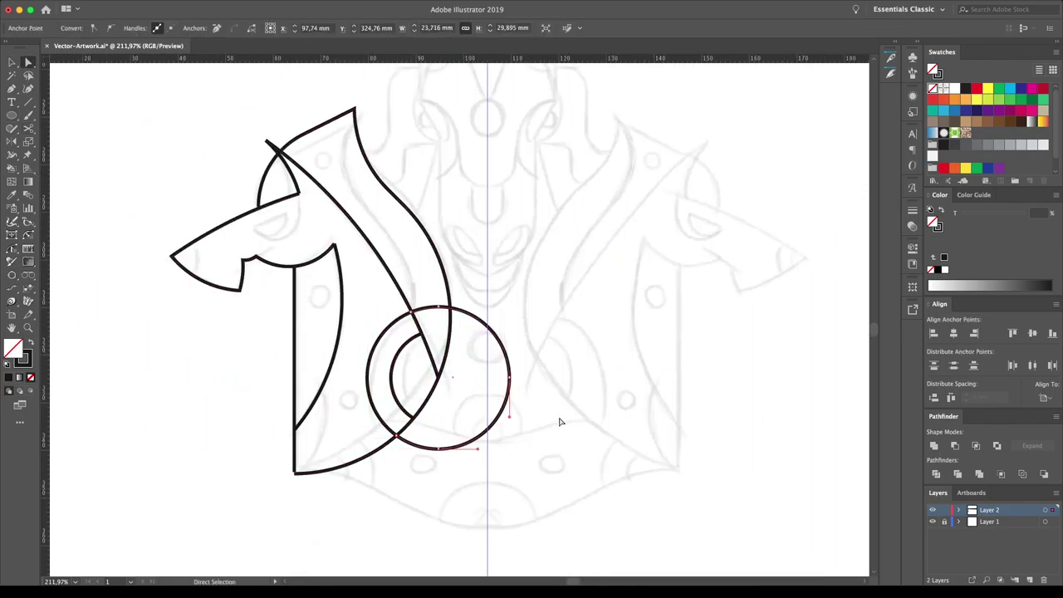
{"action": "key", "text": "Delete"}
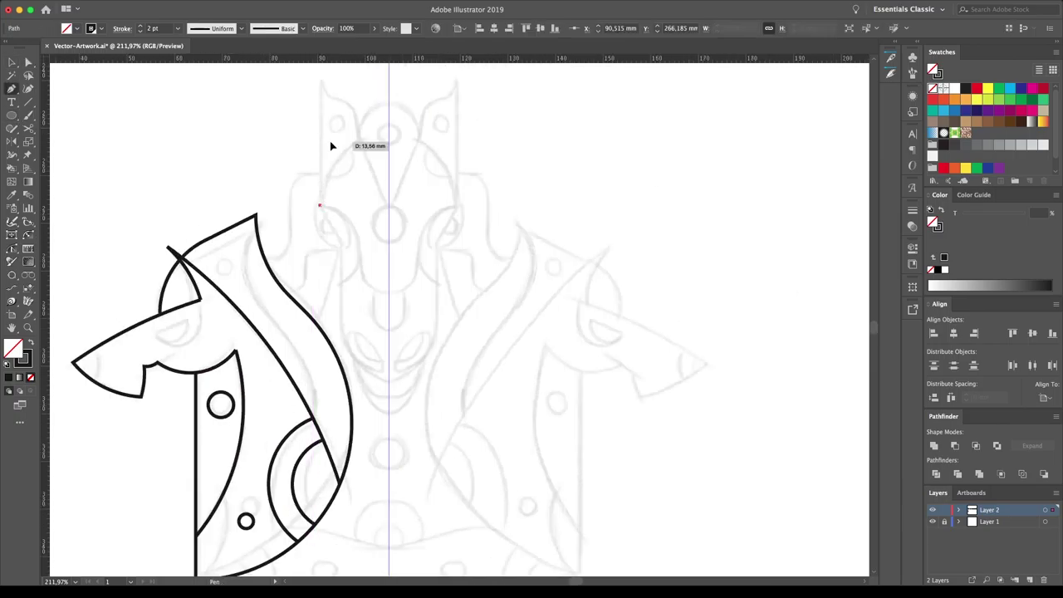
{"action": "left_click", "coordinate": [341, 380]}
{"action": "left_click", "coordinate": [388, 380]}
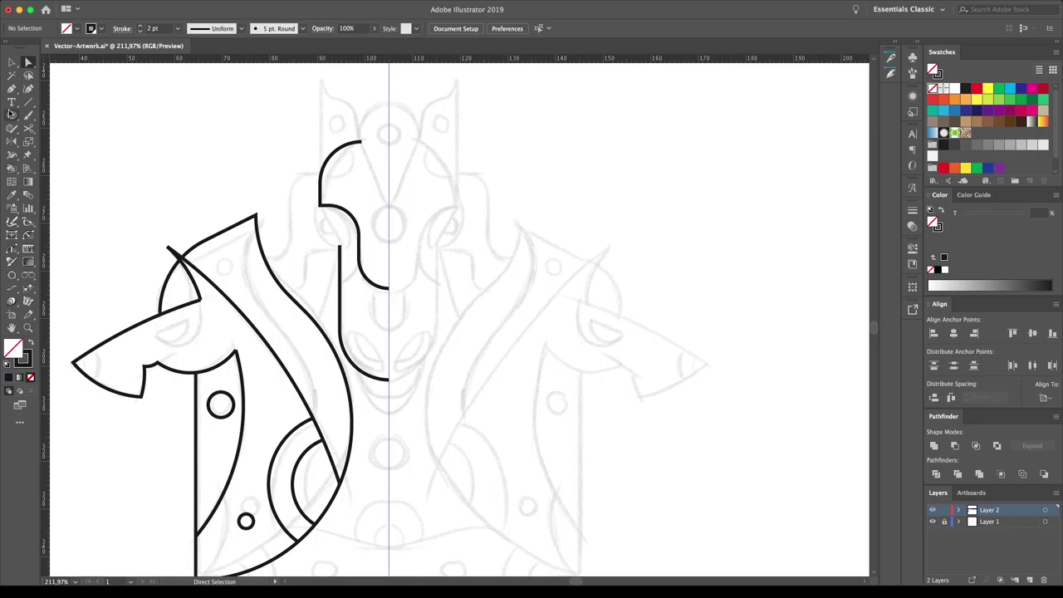
Add a forehead circle, pull a centre-line circle into a teardrop, and start the muzzle.
{"action": "left_click_drag", "start_coordinate": [320, 205], "coordinate": [361, 237]}
{"action": "key", "text": "a"}
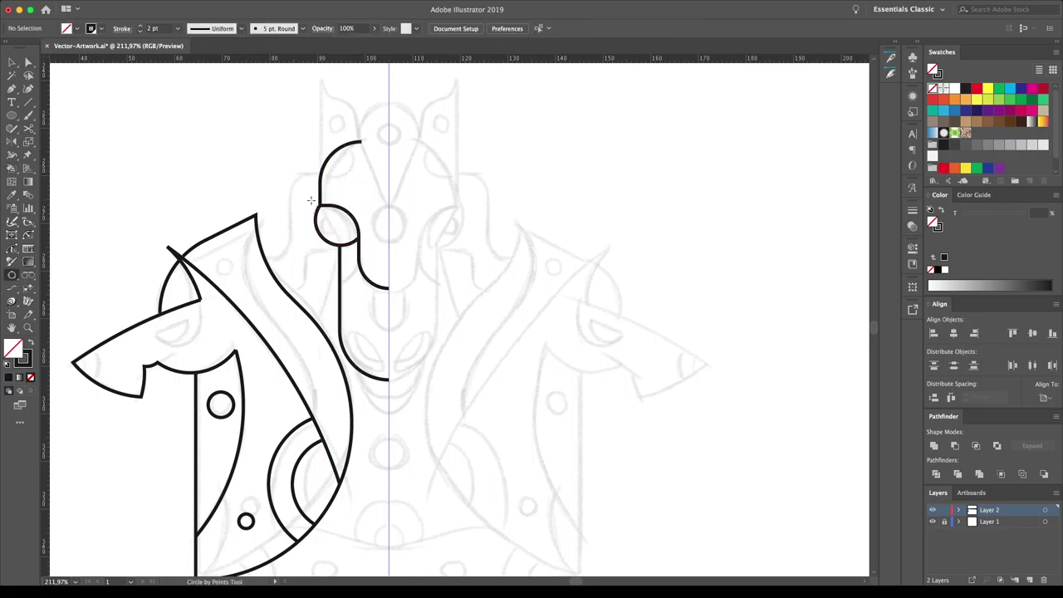
{"action": "mouse_move", "coordinate": [295, 212]}
{"action": "left_mouse_down"}
{"action": "mouse_move", "coordinate": [348, 214]}
{"action": "mouse_move", "coordinate": [348, 102]}
{"action": "left_mouse_up"}
{"action": "left_click_drag", "start_coordinate": [347, 147], "coordinate": [347, 199]}
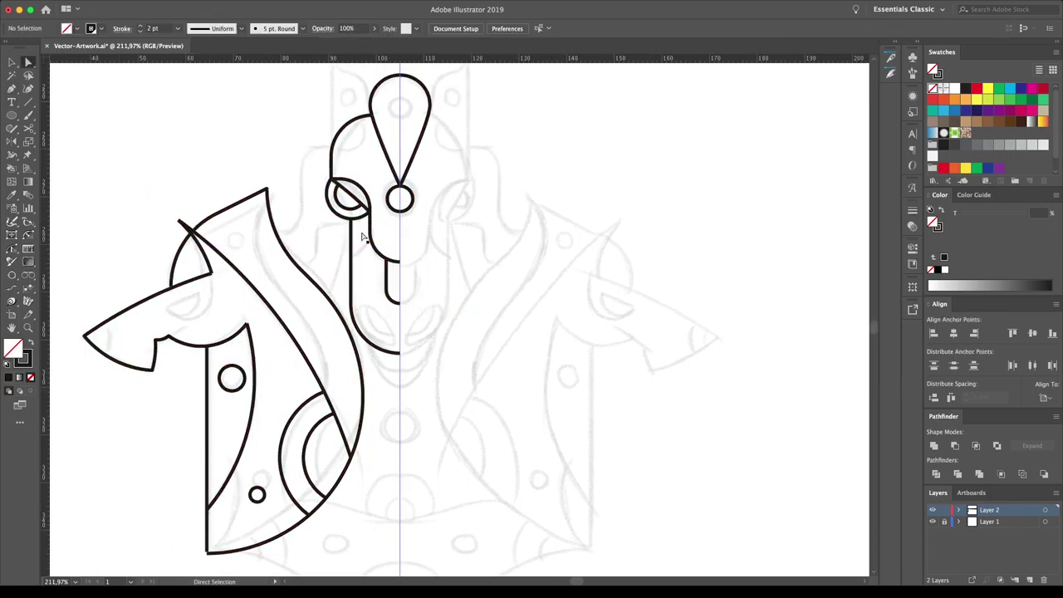
{"action": "left_click_drag", "start_coordinate": [353, 309], "coordinate": [381, 321]}
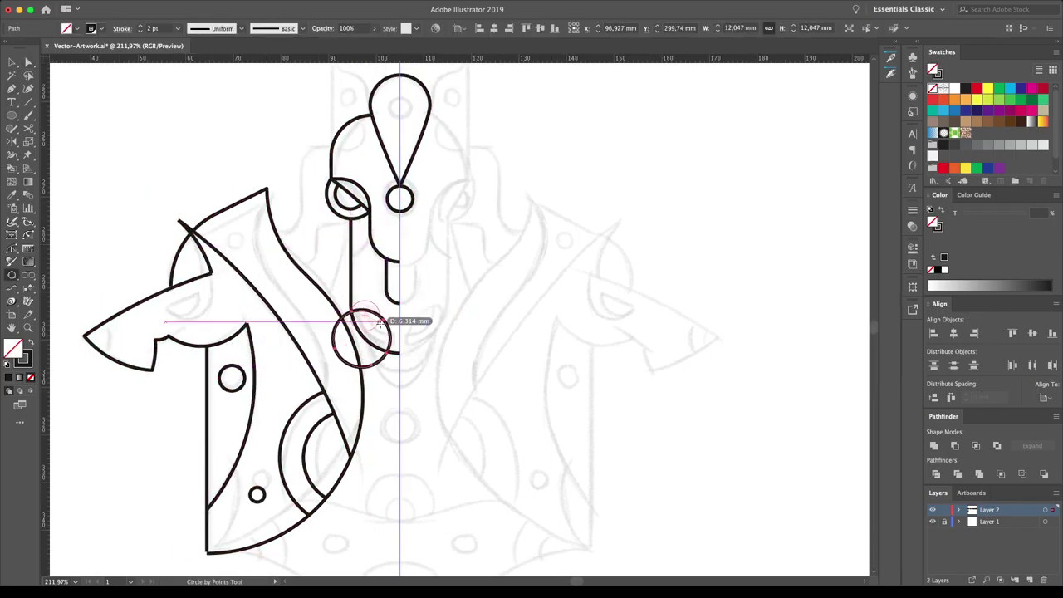
{"action": "left_click", "coordinate": [371, 366]}
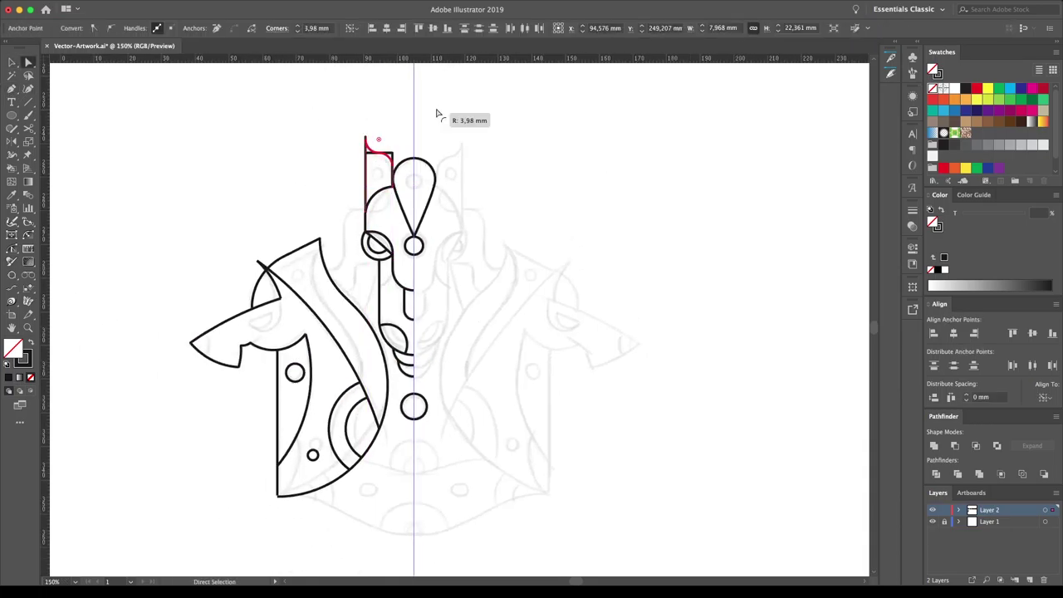
Draw the mane path beside the central face and curve it down to the base.
{"action": "left_click", "coordinate": [12, 89]}
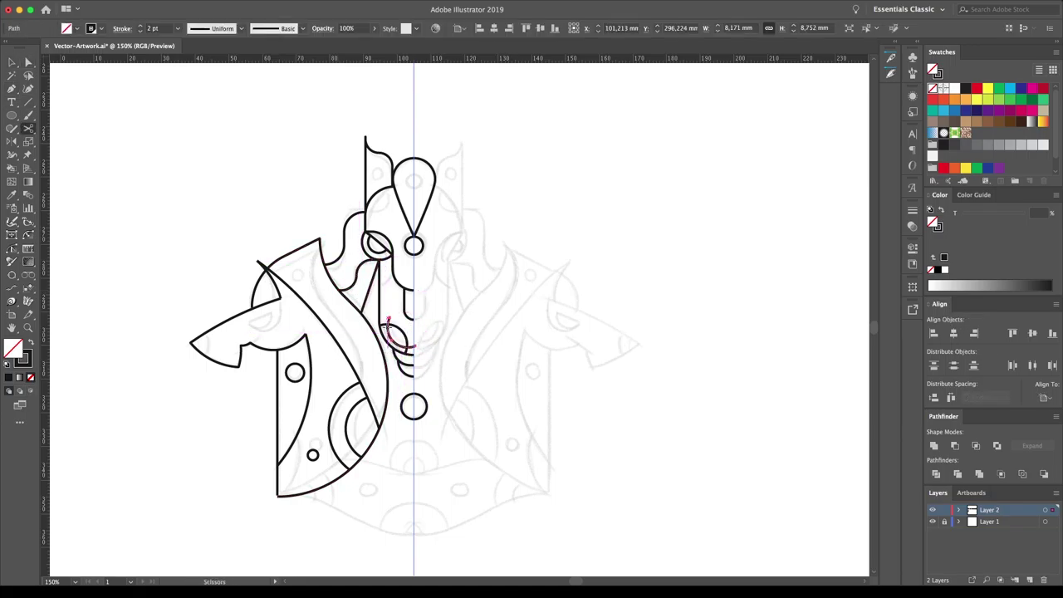
{"action": "key", "text": "a"}
{"action": "left_click", "coordinate": [395, 332]}
{"action": "left_click", "coordinate": [279, 498]}
{"action": "left_click_drag", "start_coordinate": [413, 536], "coordinate": [415, 540]}
{"action": "left_click", "coordinate": [386, 457]}
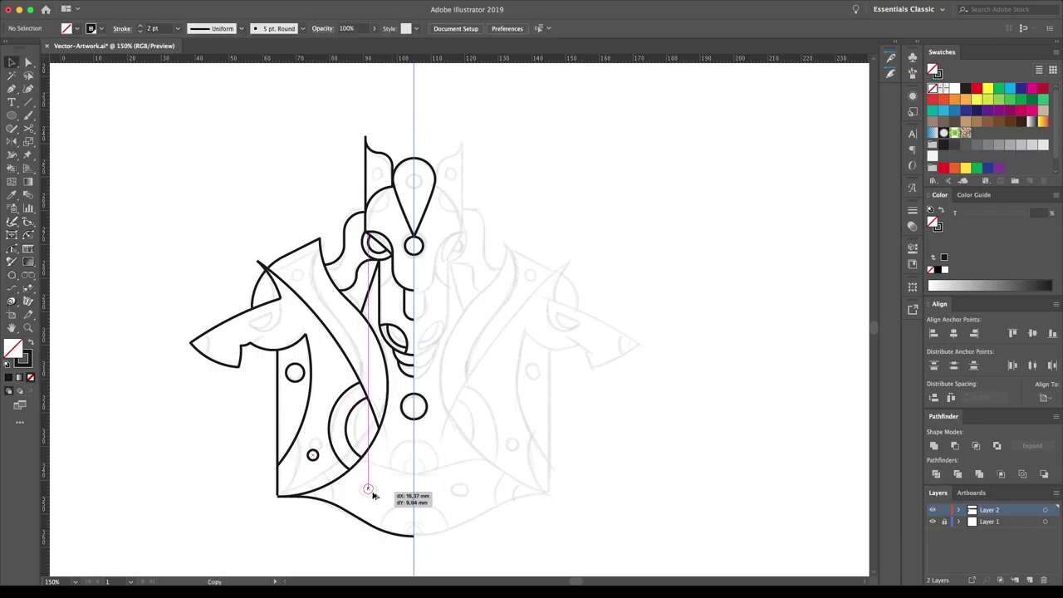
{"action": "left_click_drag", "start_coordinate": [373, 496], "coordinate": [365, 474]}
{"action": "scroll", "coordinate": [366, 475], "scroll_direction": "down", "scroll_amount": 2}
Extend the head path with a curved anchor and draw the left horse's crescent eye.
{"action": "left_click", "coordinate": [12, 88]}
{"action": "left_click", "coordinate": [314, 223]}
{"action": "left_click", "coordinate": [316, 264]}
{"action": "key", "text": "p"}
{"action": "mouse_move", "coordinate": [259, 287]}
{"action": "left_mouse_down"}
{"action": "mouse_move", "coordinate": [269, 299]}
{"action": "mouse_move", "coordinate": [262, 313]}
{"action": "left_mouse_up"}
{"action": "key", "text": "a"}
{"action": "left_click_drag", "start_coordinate": [172, 303], "coordinate": [173, 304]}
{"action": "key", "text": "a"}
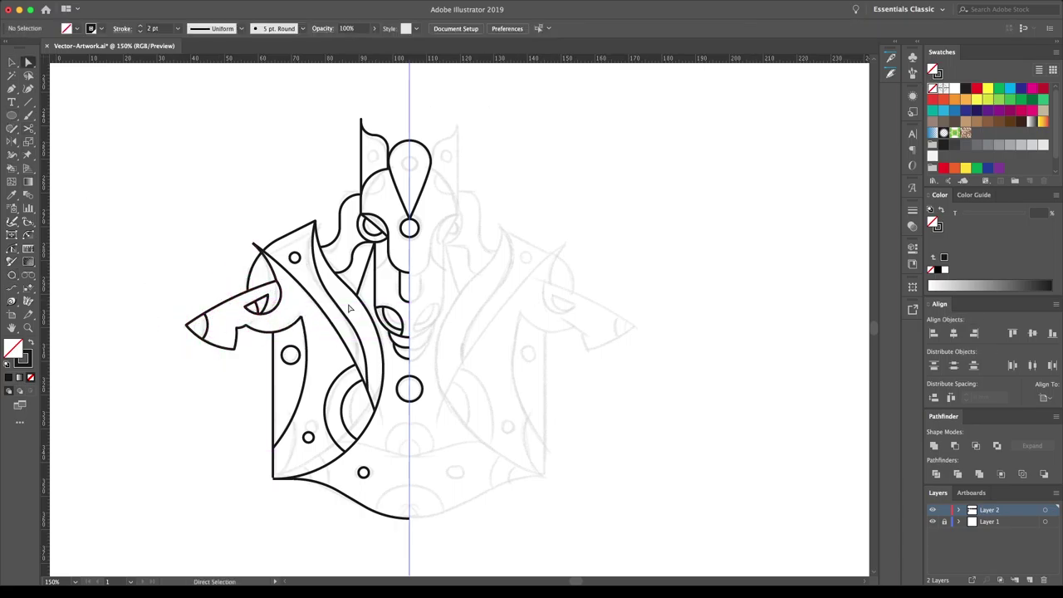
Draw and reshape a new curved path near the top of the mane.
{"action": "scroll", "coordinate": [593, 387], "scroll_direction": "down", "scroll_amount": 1}
{"action": "left_click", "coordinate": [349, 200]}
{"action": "key", "text": "p"}
{"action": "left_click_drag", "start_coordinate": [375, 247], "coordinate": [367, 259]}
{"action": "key", "text": "a"}
{"action": "left_click", "coordinate": [290, 125]}
{"action": "left_click_drag", "start_coordinate": [368, 173], "coordinate": [368, 173]}
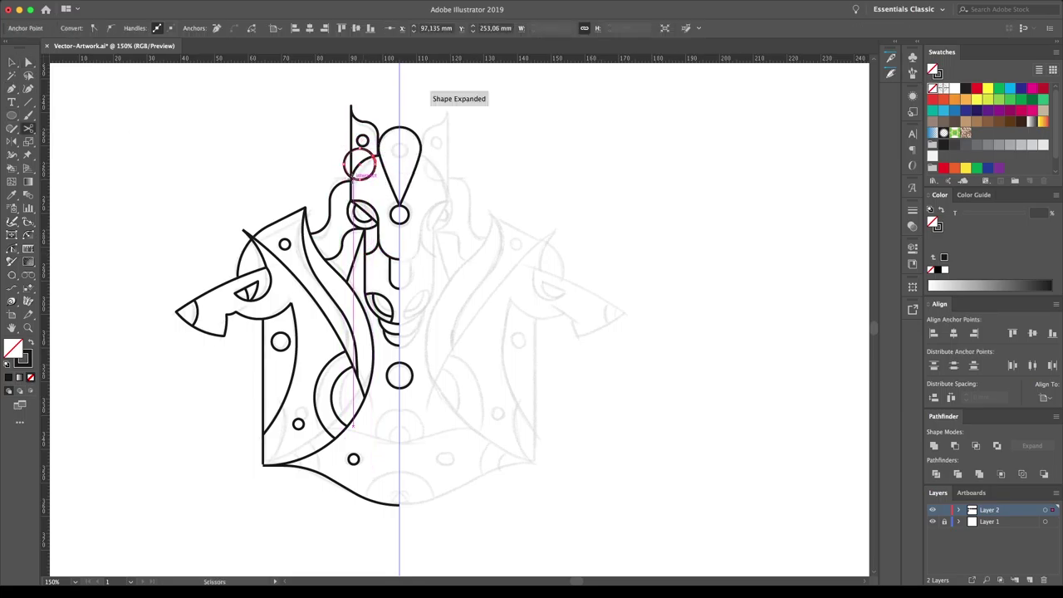
{"action": "left_click", "coordinate": [346, 169]}
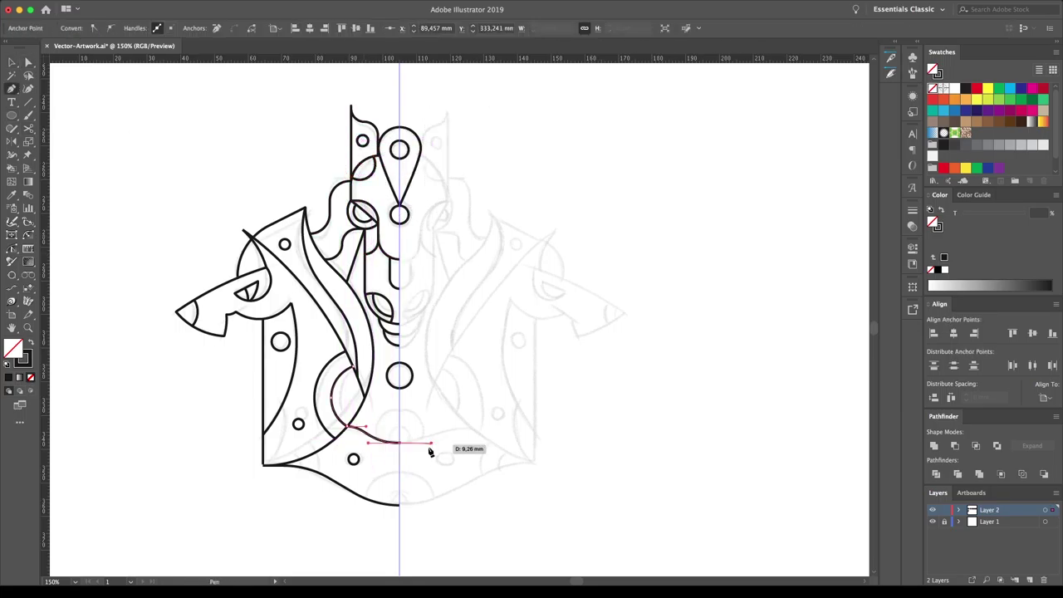
Cut the circle and its offset ring and delete the stray pieces.
{"action": "key", "text": "Delete"}
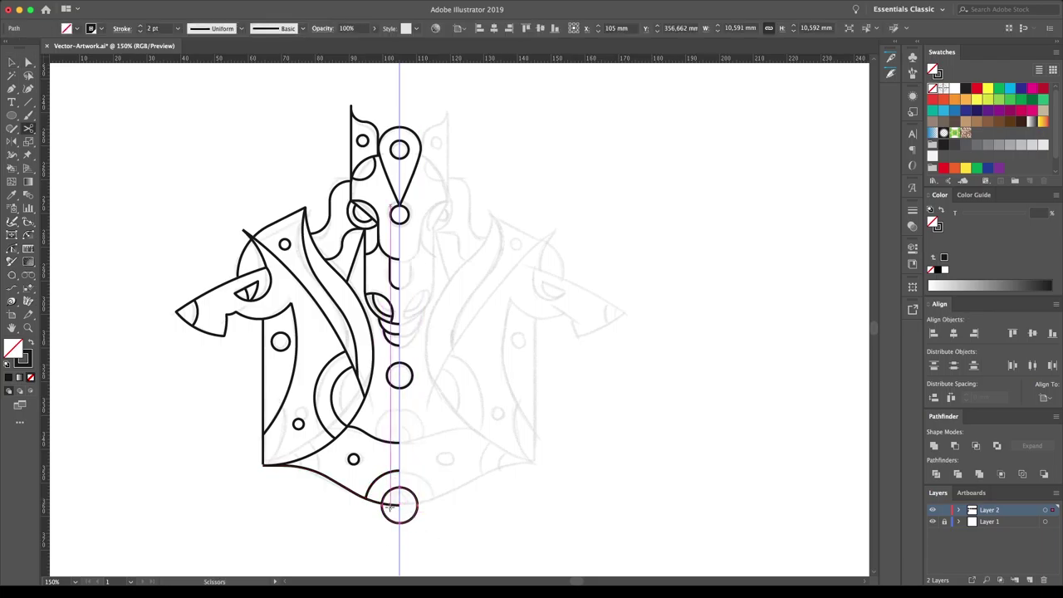
{"action": "key", "text": "Delete"}
{"action": "key", "text": "v"}
{"action": "left_click", "coordinate": [394, 492]}
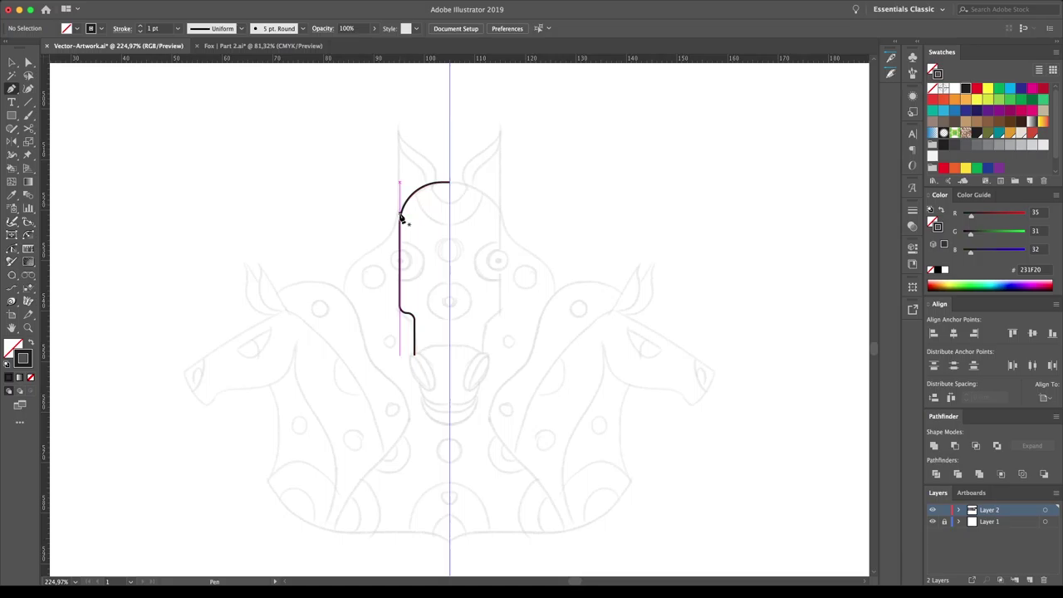
Trace the rear horse's upper head outline with curved Pen anchors.
{"action": "left_click", "coordinate": [400, 123]}
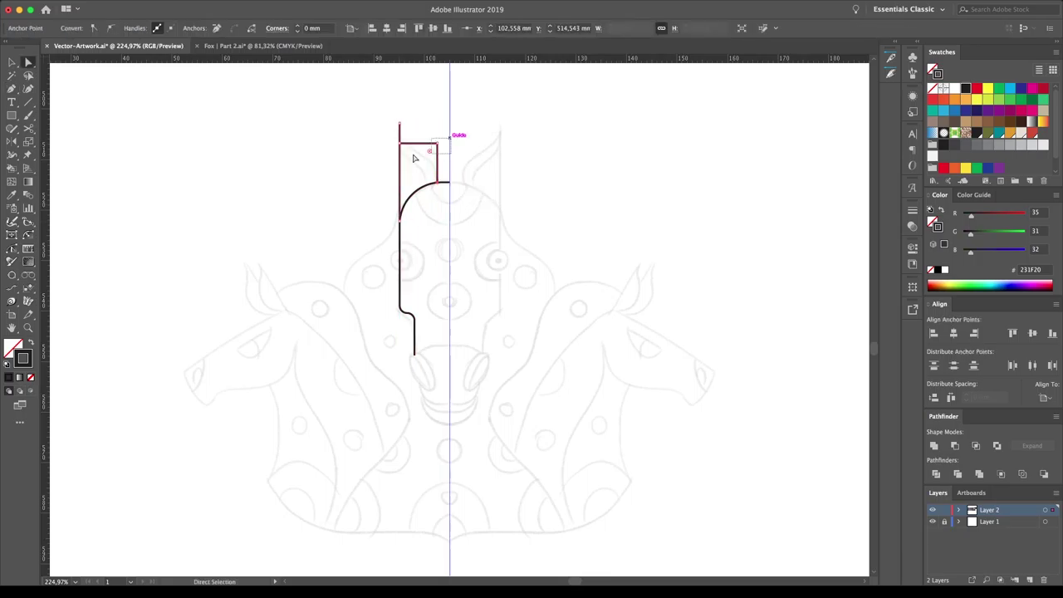
{"action": "left_click_drag", "start_coordinate": [439, 147], "coordinate": [408, 142]}
{"action": "key", "text": "p"}
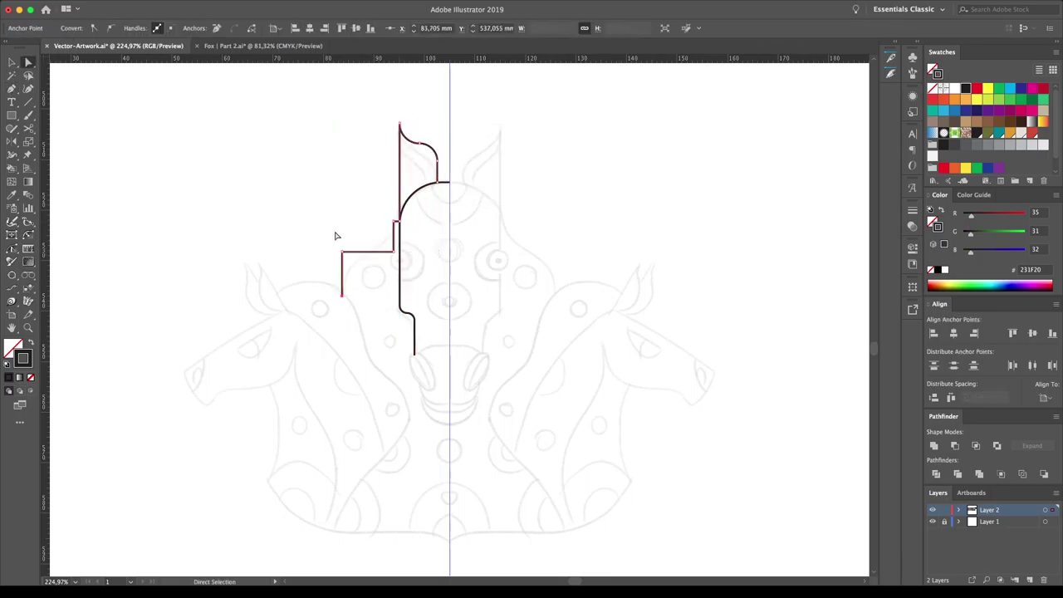
{"action": "left_click_drag", "start_coordinate": [341, 250], "coordinate": [370, 233]}
{"action": "key", "text": "p"}
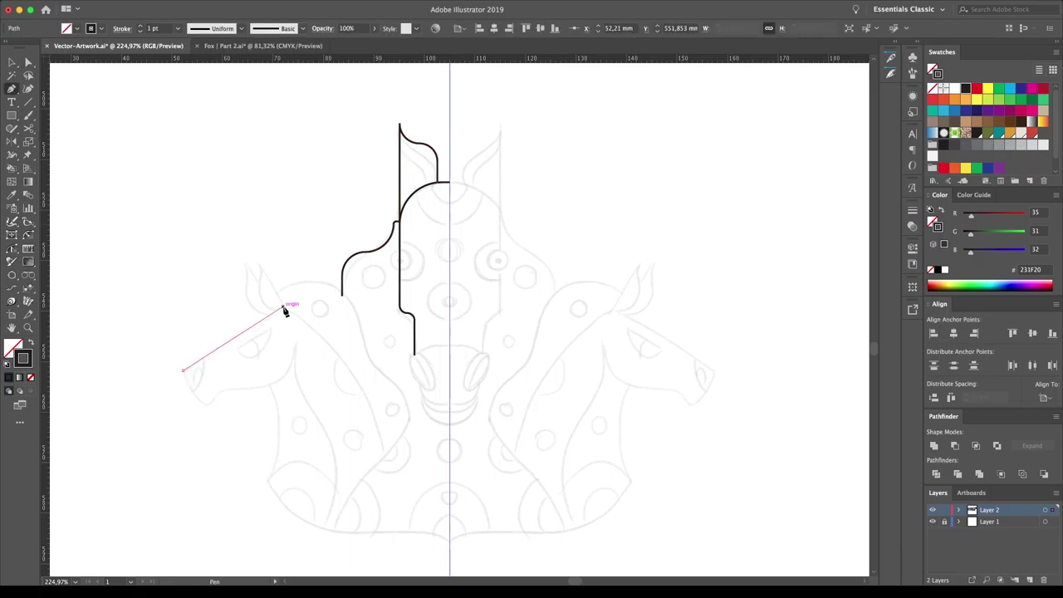
{"action": "left_click", "coordinate": [283, 309]}
{"action": "left_click", "coordinate": [385, 455]}
{"action": "left_click_drag", "start_coordinate": [283, 326], "coordinate": [284, 329]}
Draw a nose construction circle, cut it to an arc, and delete the extra segments and circles.
{"action": "key", "text": "l"}
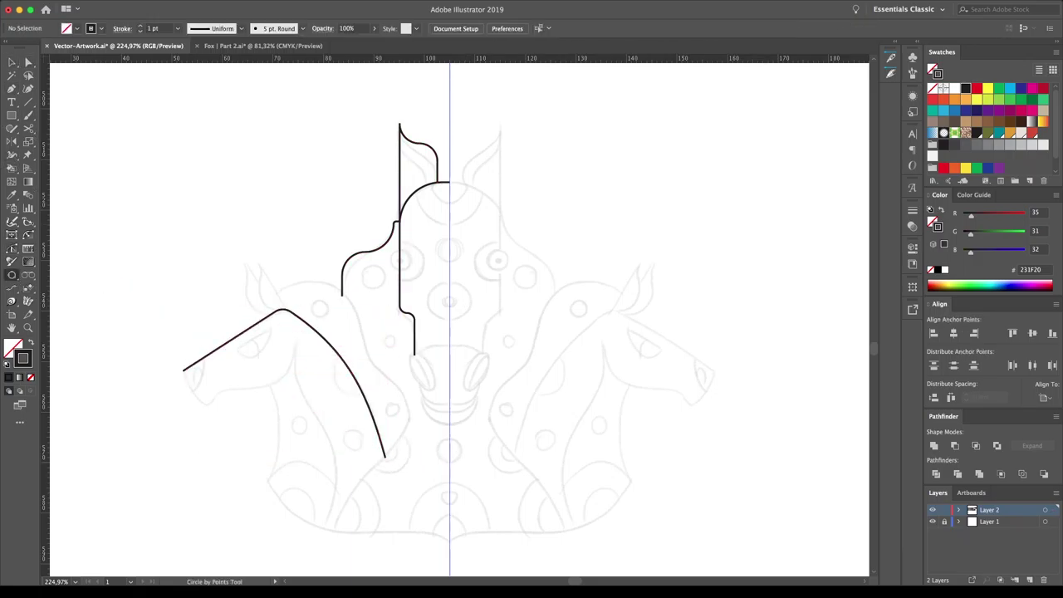
{"action": "left_click_drag", "start_coordinate": [195, 397], "coordinate": [235, 407]}
{"action": "key", "text": "p"}
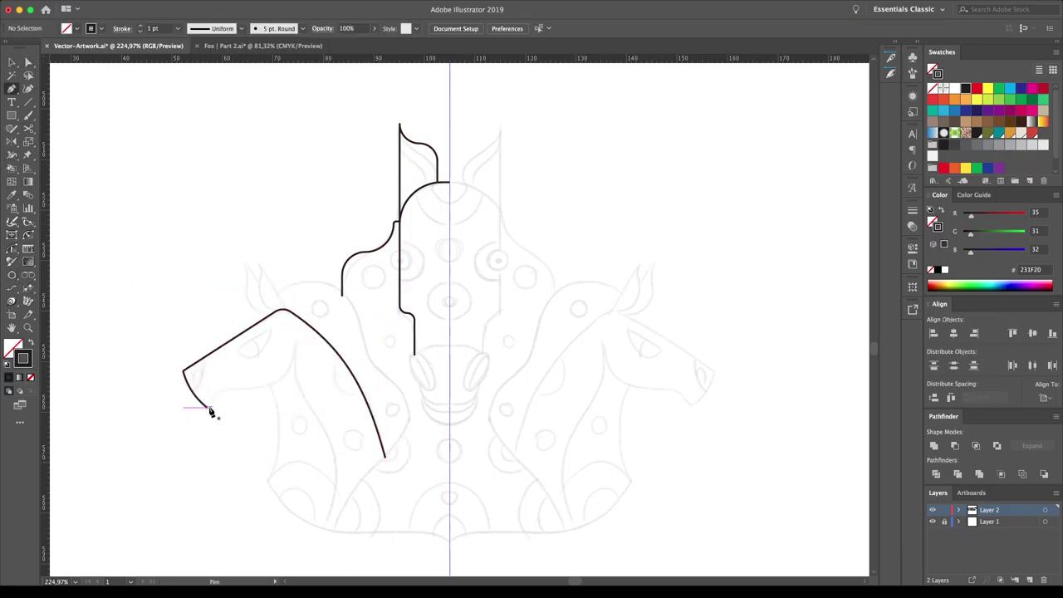
{"action": "left_click", "coordinate": [245, 427]}
{"action": "mouse_move", "coordinate": [137, 339]}
{"action": "left_mouse_down"}
{"action": "mouse_move", "coordinate": [261, 404]}
{"action": "mouse_move", "coordinate": [229, 402]}
{"action": "mouse_move", "coordinate": [295, 341]}
{"action": "left_mouse_up"}
{"action": "key", "text": "Delete"}
{"action": "key", "text": "p"}
{"action": "key", "text": "Return"}
{"action": "key", "text": "a"}
{"action": "left_click_drag", "start_coordinate": [234, 413], "coordinate": [258, 446]}
{"action": "key", "text": "Delete"}
{"action": "key", "text": "Delete"}
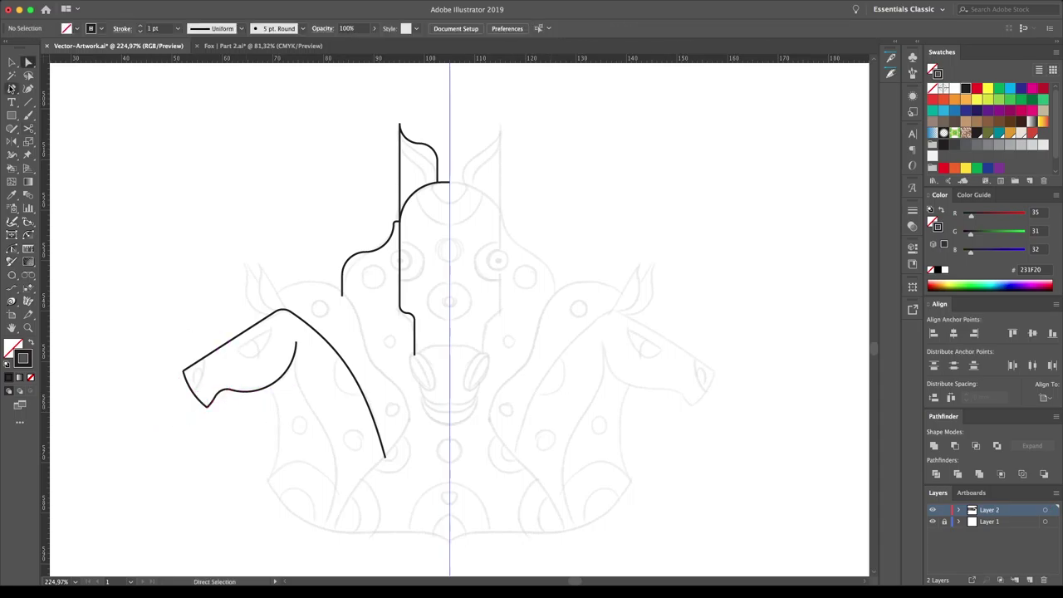
Draw a construction circle sized to the neck and trim it into the neck arc.
{"action": "left_click", "coordinate": [276, 448]}
{"action": "left_click_drag", "start_coordinate": [270, 388], "coordinate": [268, 480]}
{"action": "key", "text": "Return"}
{"action": "key", "text": "a"}
Draw the pointed ear outline at the top of the rear horse's head.
{"action": "left_click", "coordinate": [11, 88]}
{"action": "left_click", "coordinate": [282, 307]}
{"action": "left_click", "coordinate": [257, 260]}
{"action": "left_click", "coordinate": [271, 311]}
{"action": "key", "text": "v"}
{"action": "left_click", "coordinate": [283, 286]}
Finish the neck outline down to the base and deselect it.
{"action": "left_click", "coordinate": [356, 472]}
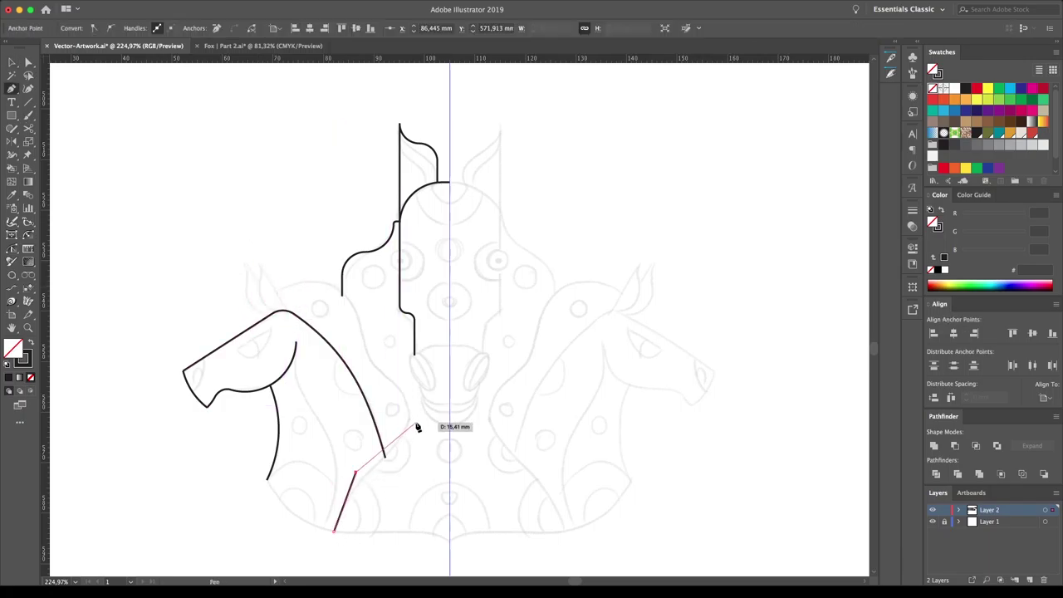
{"action": "left_click", "coordinate": [407, 436]}
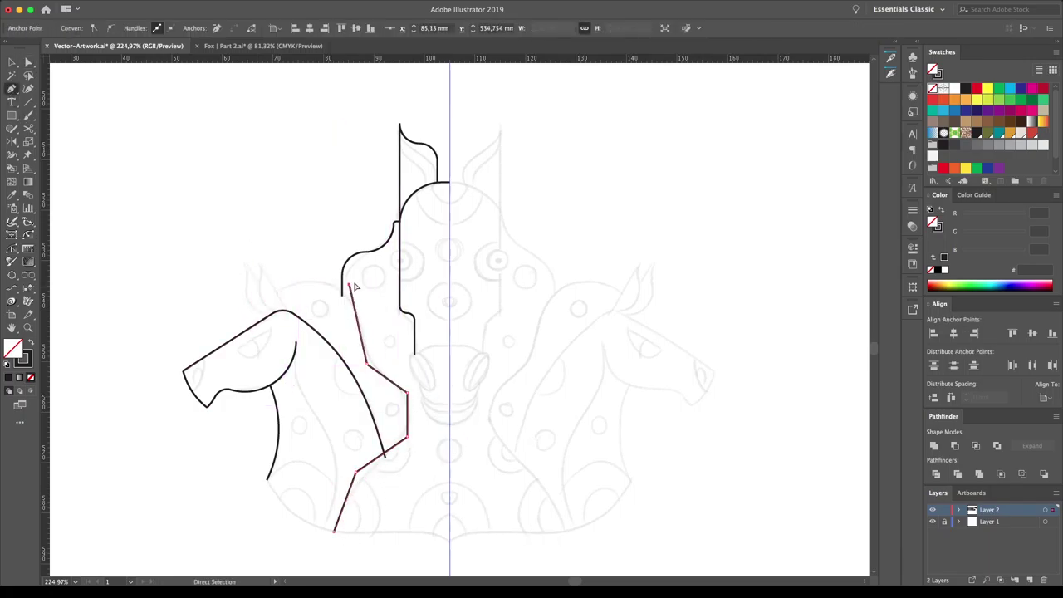
{"action": "left_click", "coordinate": [364, 481]}
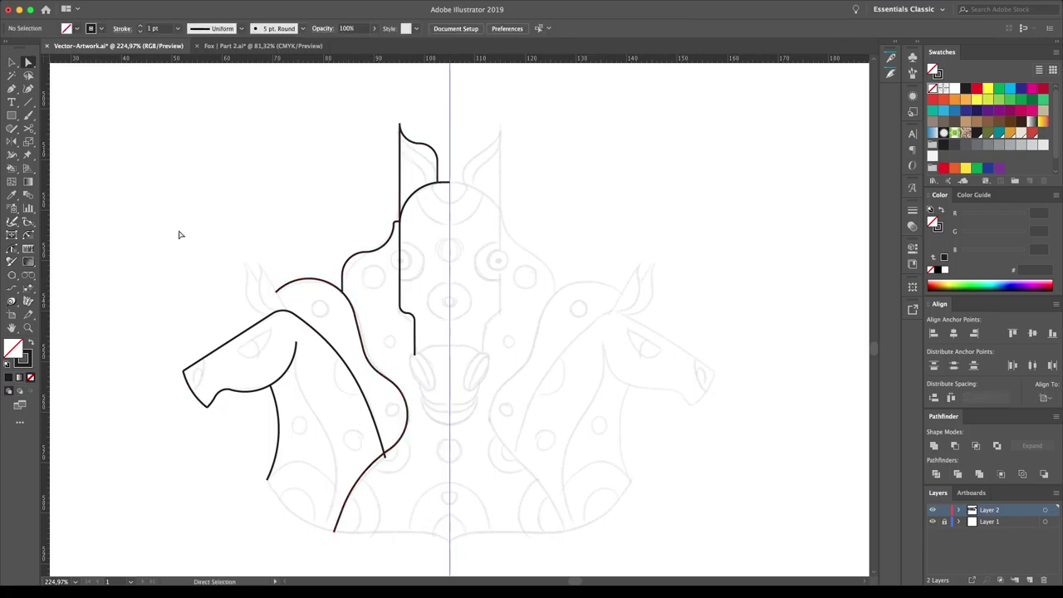
Draw the rear horse's ear line up to its tip along a large guide circle.
{"action": "mouse_move", "coordinate": [220, 422]}
{"action": "left_mouse_down"}
{"action": "mouse_move", "coordinate": [140, 262]}
{"action": "mouse_move", "coordinate": [297, 174]}
{"action": "left_mouse_up"}
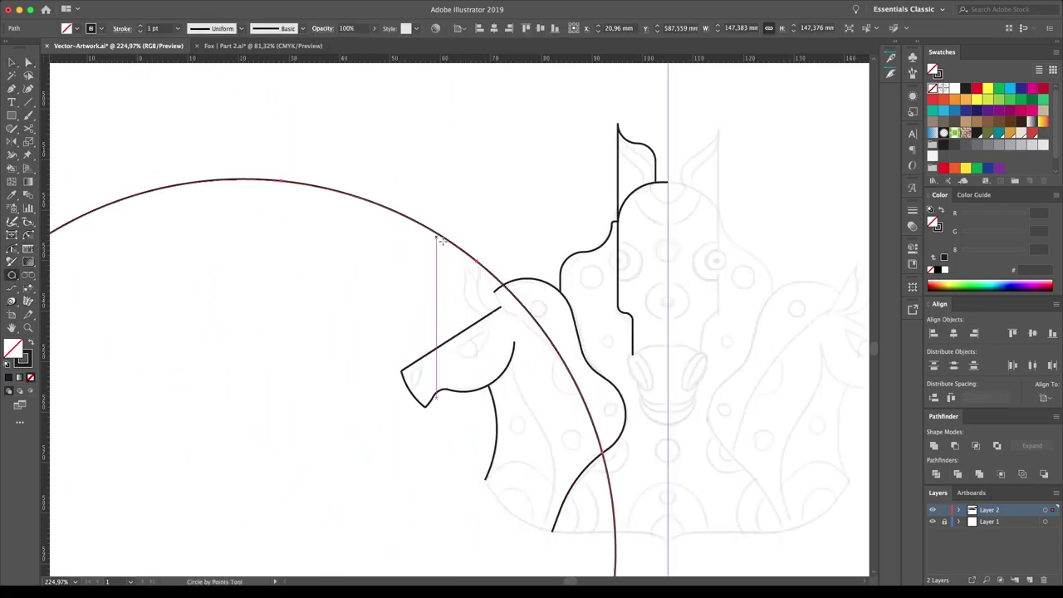
{"action": "key", "text": "p"}
{"action": "left_click_drag", "start_coordinate": [297, 277], "coordinate": [296, 274]}
{"action": "left_click", "coordinate": [199, 256], "text": "ctrl"}
Add an ellipse eye on the central head with an offset inner ring.
{"action": "scroll", "coordinate": [457, 315], "scroll_direction": "right", "scroll_amount": 5}
{"action": "left_click", "coordinate": [12, 116]}
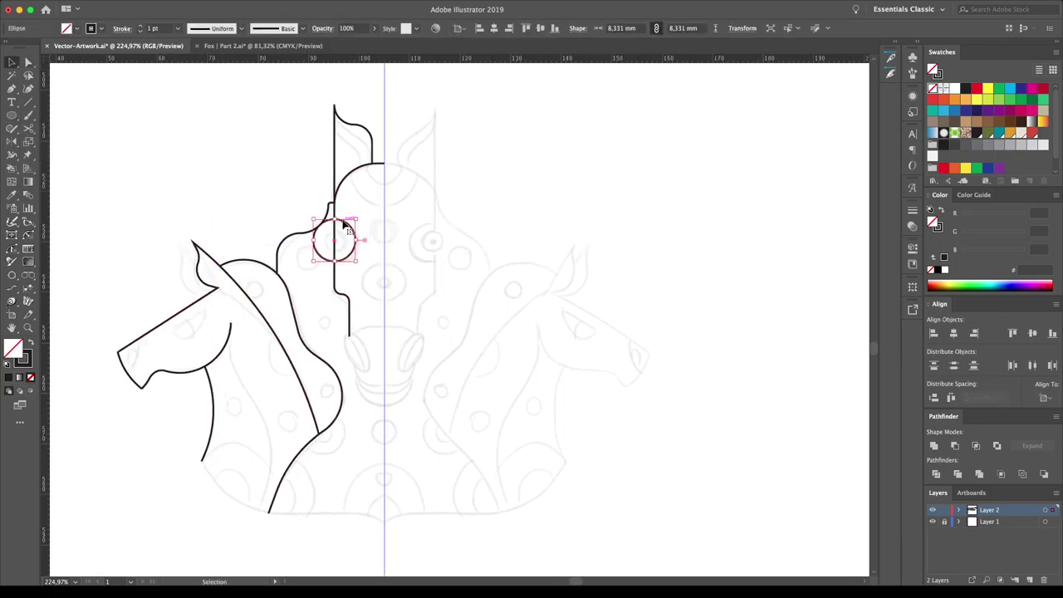
{"action": "key", "text": "ctrl+alt+o"}
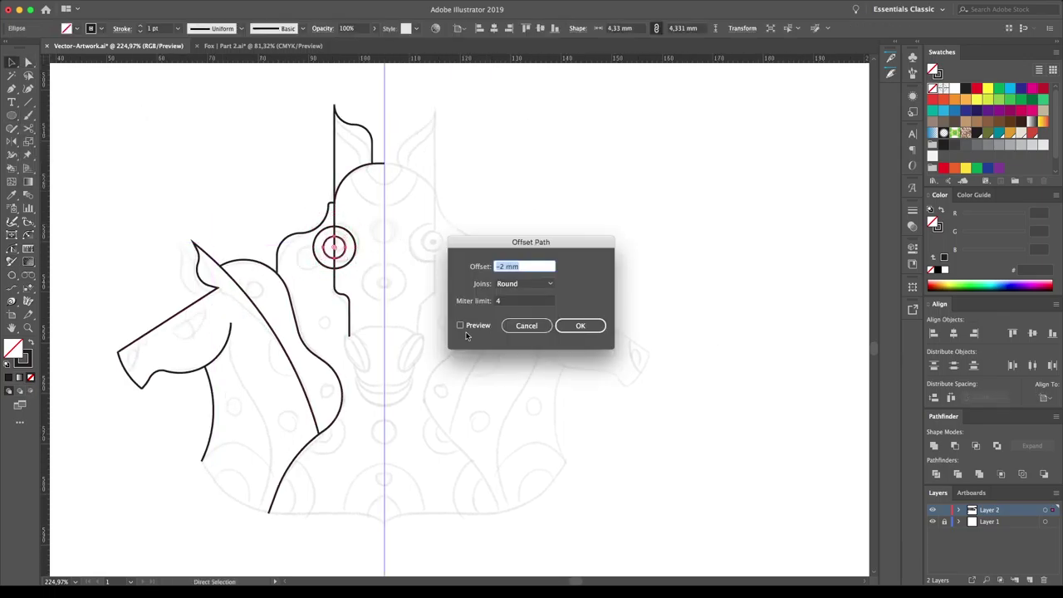
{"action": "key", "text": "Return"}
Cut the head outline at the eye with Scissors and join the open path ends.
{"action": "key", "text": "c"}
{"action": "left_click", "coordinate": [334, 268]}
{"action": "key", "text": "v"}
{"action": "key", "text": "ctrl+j"}
{"action": "key", "text": "Return"}
{"action": "left_click", "coordinate": [333, 218]}
{"action": "key", "text": "ctrl+j"}
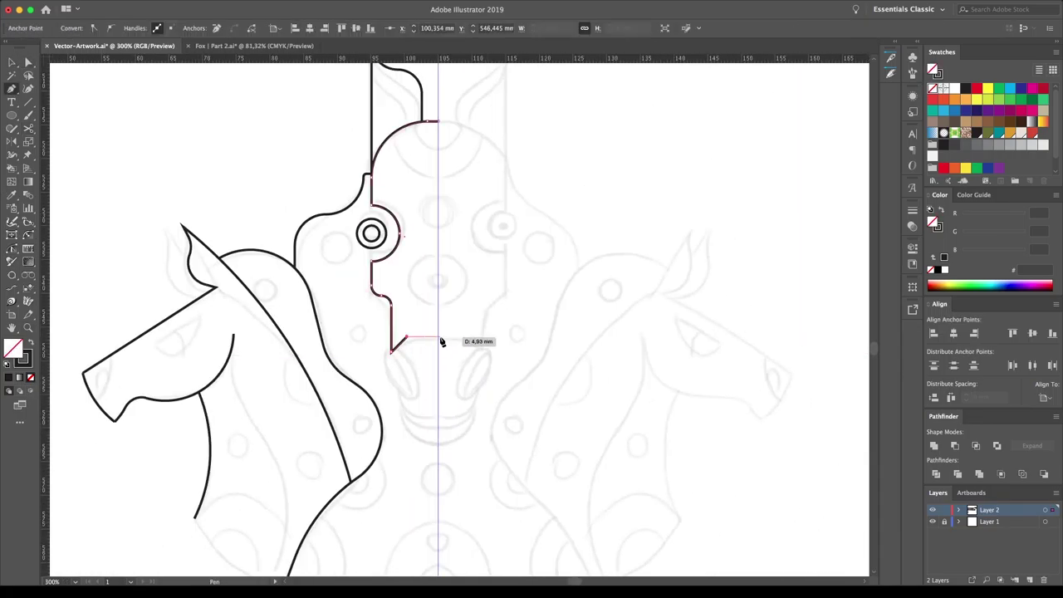
Draw the nostril ellipse on the muzzle and give it an offset inner ring.
{"action": "left_click_drag", "start_coordinate": [386, 351], "coordinate": [402, 401]}
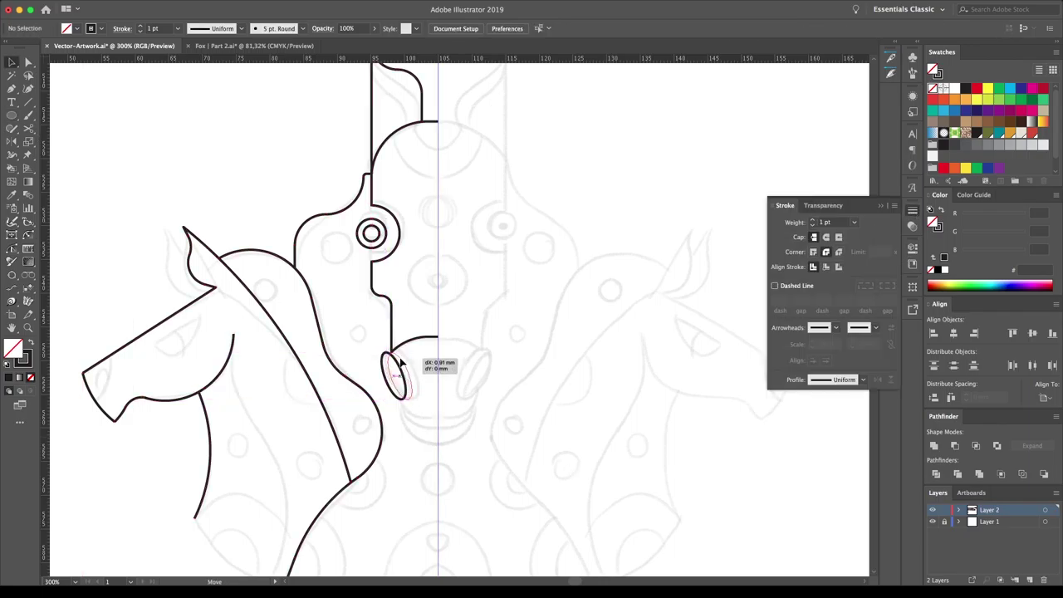
{"action": "left_click_drag", "start_coordinate": [400, 363], "coordinate": [402, 363]}
{"action": "key", "text": "ctrl+alt+o"}
{"action": "left_click", "coordinate": [570, 326]}
Cut the muzzle line where it meets the nostril with Scissors.
{"action": "key", "text": "c"}
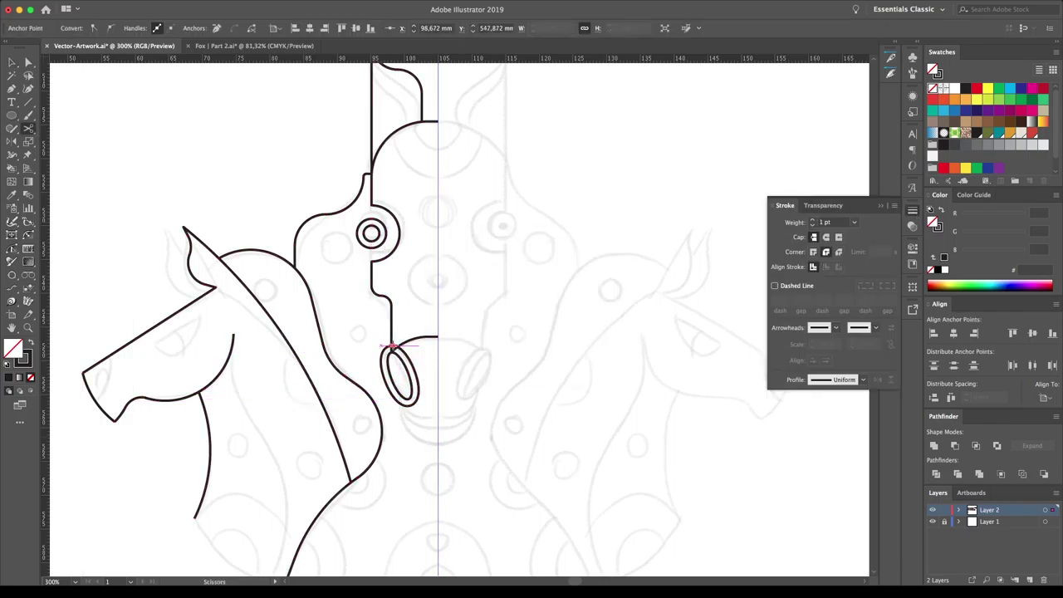
{"action": "scroll", "coordinate": [392, 345], "scroll_direction": "up", "scroll_amount": 5}
{"action": "key", "text": "a"}
{"action": "scroll", "coordinate": [451, 301], "scroll_direction": "down", "scroll_amount": 4}
{"action": "left_click", "coordinate": [372, 317]}
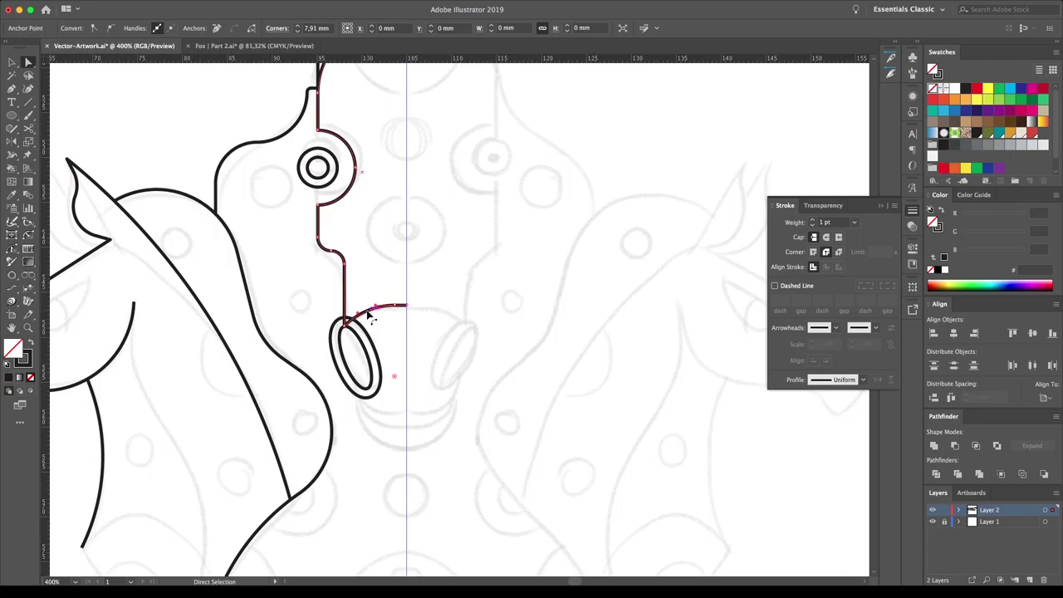
{"action": "key", "text": "c"}
{"action": "scroll", "coordinate": [324, 317], "scroll_direction": "up", "scroll_amount": 10}
{"action": "left_click", "coordinate": [540, 277]}
{"action": "key", "text": "a"}
{"action": "scroll", "coordinate": [582, 337], "scroll_direction": "down", "scroll_amount": 3}
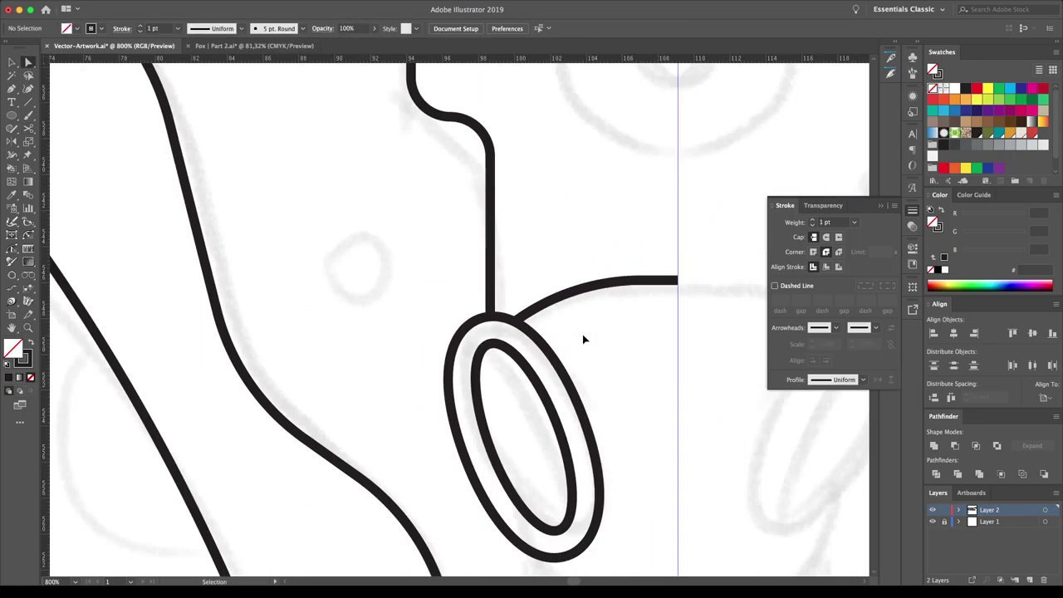
{"action": "scroll", "coordinate": [344, 421], "scroll_direction": "down", "scroll_amount": 7}
{"action": "left_click", "coordinate": [343, 412]}
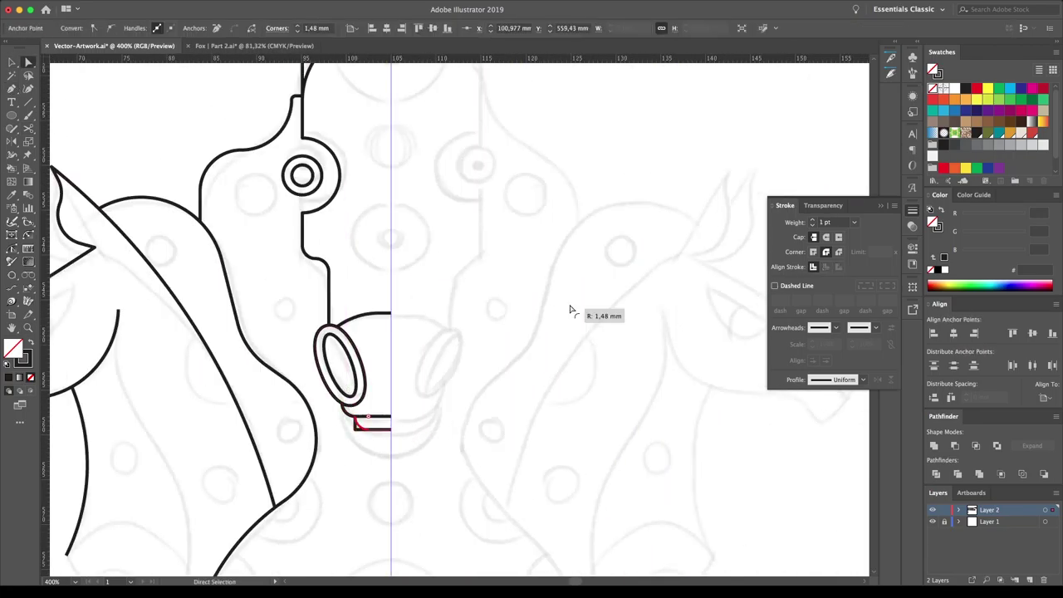
Draw the mouth line from the nostril down to the centre line.
{"action": "key", "text": "p"}
{"action": "left_click", "coordinate": [343, 407]}
{"action": "left_click", "coordinate": [343, 455]}
{"action": "left_click", "coordinate": [391, 455]}
Add spot circles on the centre line with outer rings, trimmed into arcs.
{"action": "key", "text": "l"}
{"action": "left_click_drag", "start_coordinate": [378, 490], "coordinate": [399, 508]}
{"action": "scroll", "coordinate": [467, 494], "scroll_direction": "down", "scroll_amount": 3}
{"action": "left_click_drag", "start_coordinate": [394, 462], "coordinate": [397, 320]}
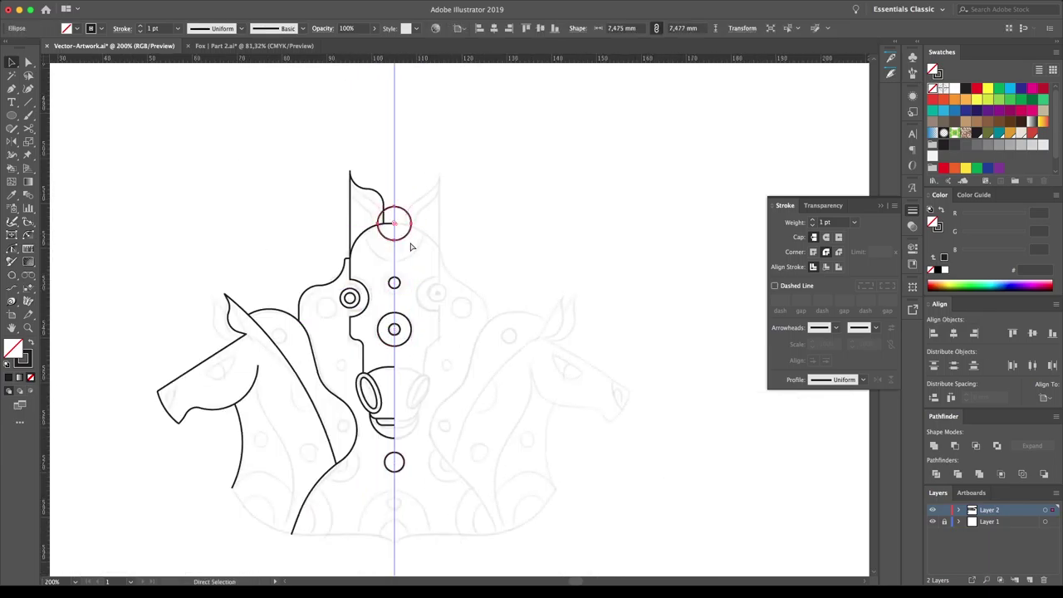
{"action": "key", "text": "Return"}
{"action": "scroll", "coordinate": [343, 154], "scroll_direction": "up", "scroll_amount": 5}
{"action": "mouse_move", "coordinate": [470, 220]}
{"action": "left_mouse_down"}
{"action": "mouse_move", "coordinate": [392, 315]}
{"action": "mouse_move", "coordinate": [498, 415]}
{"action": "left_mouse_up"}
Draw a short horizontal segment at the top of the head.
{"action": "key", "text": "p"}
{"action": "scroll", "coordinate": [499, 415], "scroll_direction": "down", "scroll_amount": 3}
{"action": "left_click", "coordinate": [401, 291]}
{"action": "left_click", "coordinate": [433, 291]}
{"action": "key", "text": "v"}
Resume the Pen path from the neck endpoint and continue the neck outline.
{"action": "scroll", "coordinate": [344, 285], "scroll_direction": "down", "scroll_amount": 5}
{"action": "scroll", "coordinate": [439, 287], "scroll_direction": "down", "scroll_amount": 2}
{"action": "scroll", "coordinate": [439, 287], "scroll_direction": "left", "scroll_amount": 2}
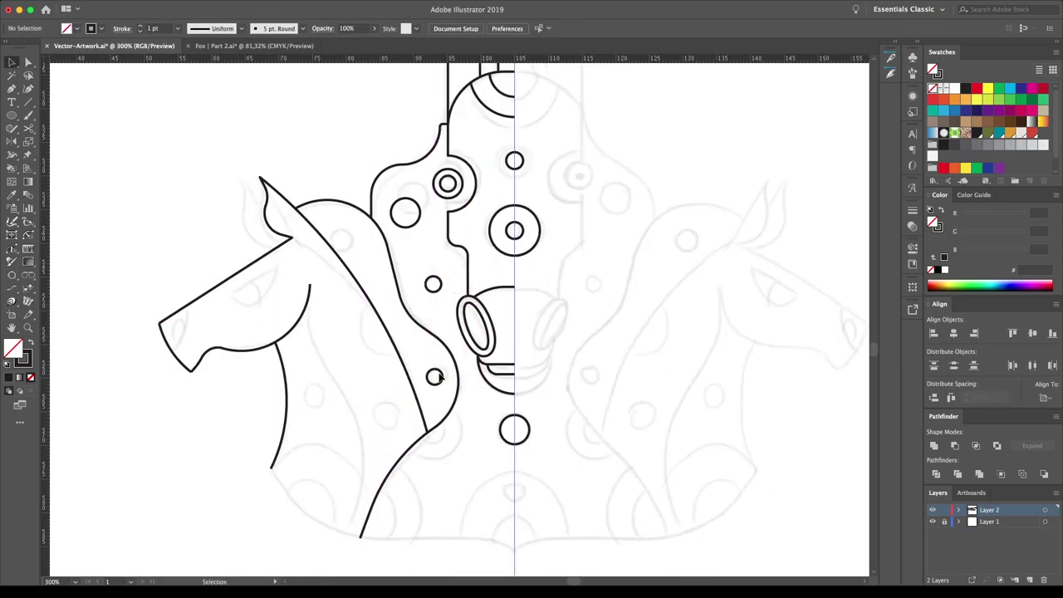
{"action": "key", "text": "p"}
{"action": "scroll", "coordinate": [436, 378], "scroll_direction": "down", "scroll_amount": 3}
{"action": "scroll", "coordinate": [435, 378], "scroll_direction": "right", "scroll_amount": 3}
{"action": "left_click", "coordinate": [148, 358]}
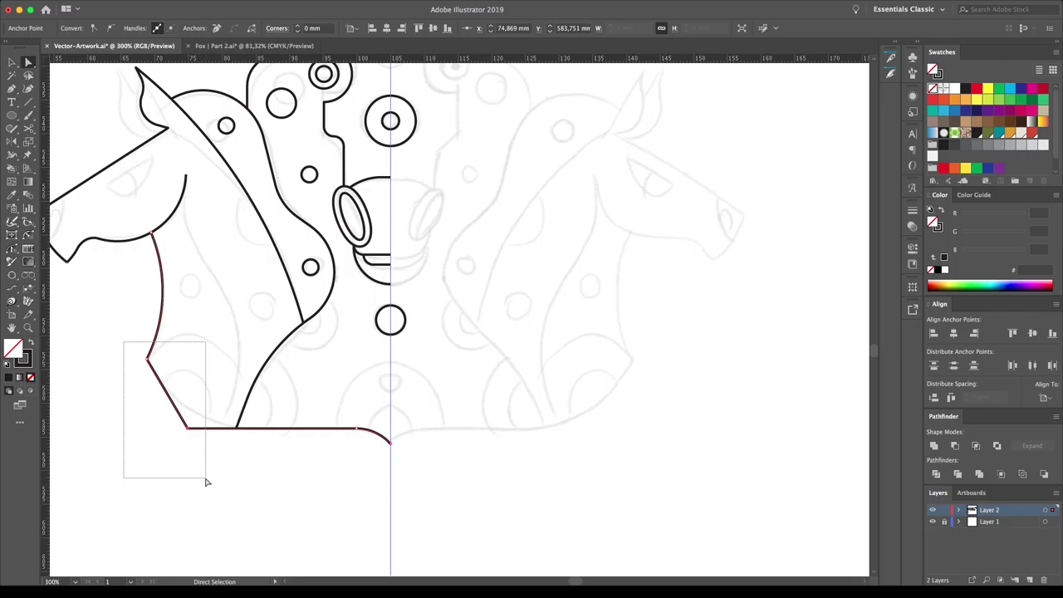
Finish the base outline and add a ringed nostril circle on the front horse's nose.
{"action": "left_click", "coordinate": [125, 346]}
{"action": "scroll", "coordinate": [197, 432], "scroll_direction": "up", "scroll_amount": 5}
{"action": "scroll", "coordinate": [167, 373], "scroll_direction": "up", "scroll_amount": 1}
{"action": "scroll", "coordinate": [166, 374], "scroll_direction": "left", "scroll_amount": 2}
{"action": "key", "text": "l"}
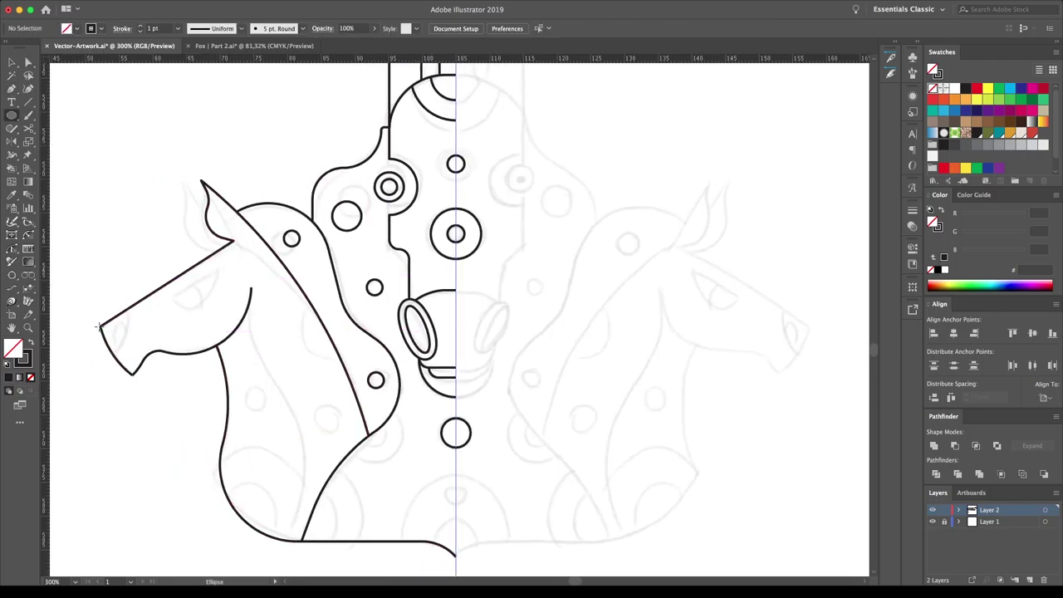
{"action": "left_click_drag", "start_coordinate": [99, 327], "coordinate": [132, 360]}
{"action": "key", "text": "Return"}
{"action": "key", "text": "ctrl+shift+a"}
Draw a short muzzle line and the front horse's curved eye outline.
{"action": "mouse_move", "coordinate": [451, 197]}
{"action": "left_mouse_down"}
{"action": "mouse_move", "coordinate": [265, 308]}
{"action": "mouse_move", "coordinate": [326, 306]}
{"action": "left_mouse_up"}
{"action": "key", "text": "p"}
{"action": "left_click", "coordinate": [295, 294]}
{"action": "left_click", "coordinate": [220, 198]}
Add a ringed circle at the bottom of the front horse's neck.
{"action": "key", "text": "a"}
{"action": "left_click", "coordinate": [373, 353]}
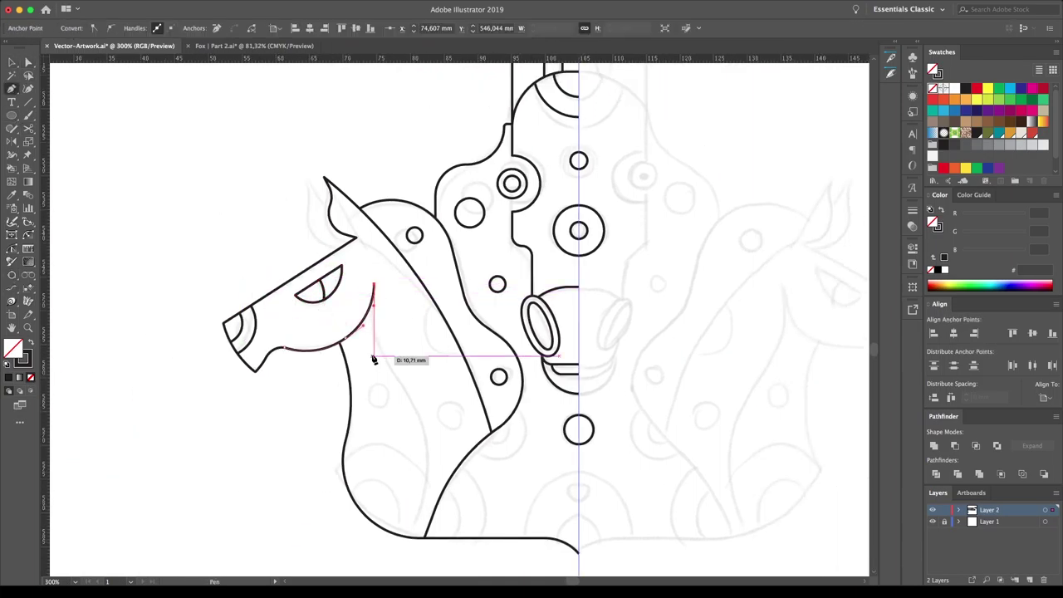
{"action": "key", "text": "l"}
{"action": "left_click_drag", "start_coordinate": [373, 508], "coordinate": [442, 577]}
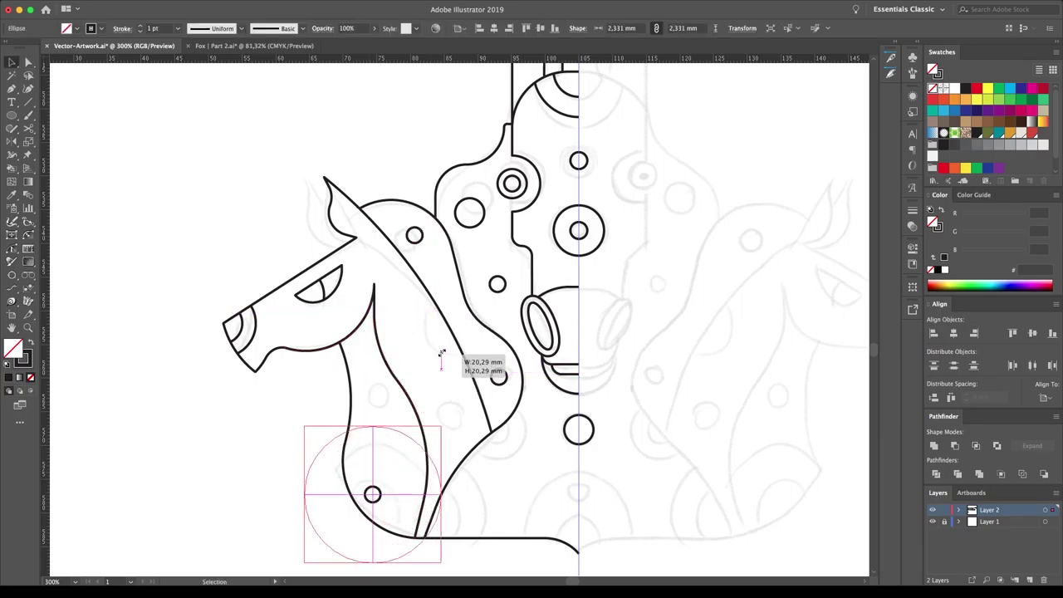
{"action": "key", "text": "Return"}
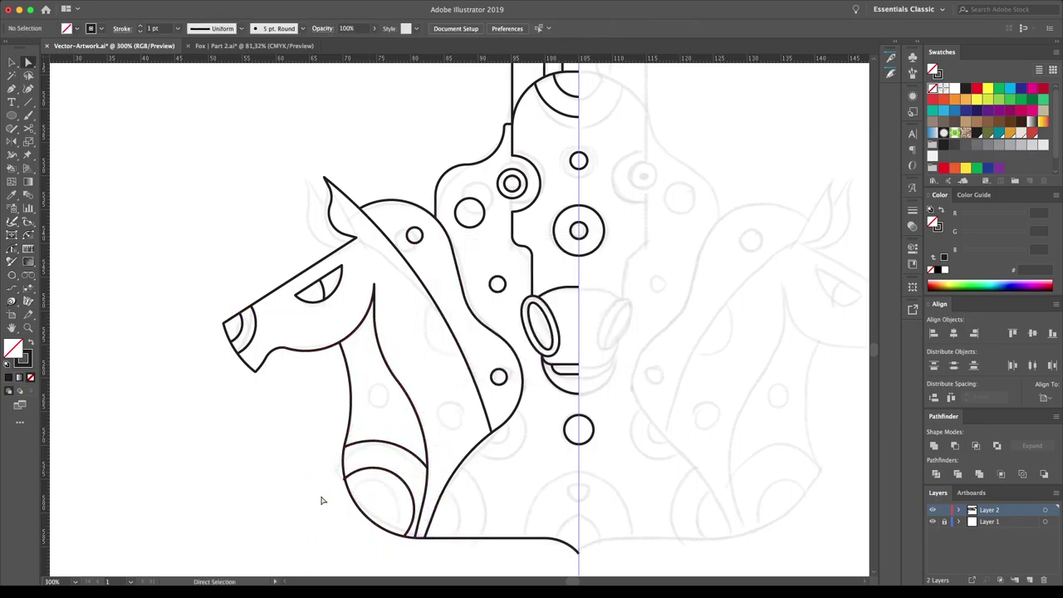
Alt-drag copies of the spot circles up and down the neck.
{"action": "left_click_drag", "start_coordinate": [414, 235], "coordinate": [393, 412]}
{"action": "left_click_drag", "start_coordinate": [455, 323], "coordinate": [451, 324]}
{"action": "scroll", "coordinate": [451, 325], "scroll_direction": "right", "scroll_amount": 2}
{"action": "left_click_drag", "start_coordinate": [541, 422], "coordinate": [300, 527]}
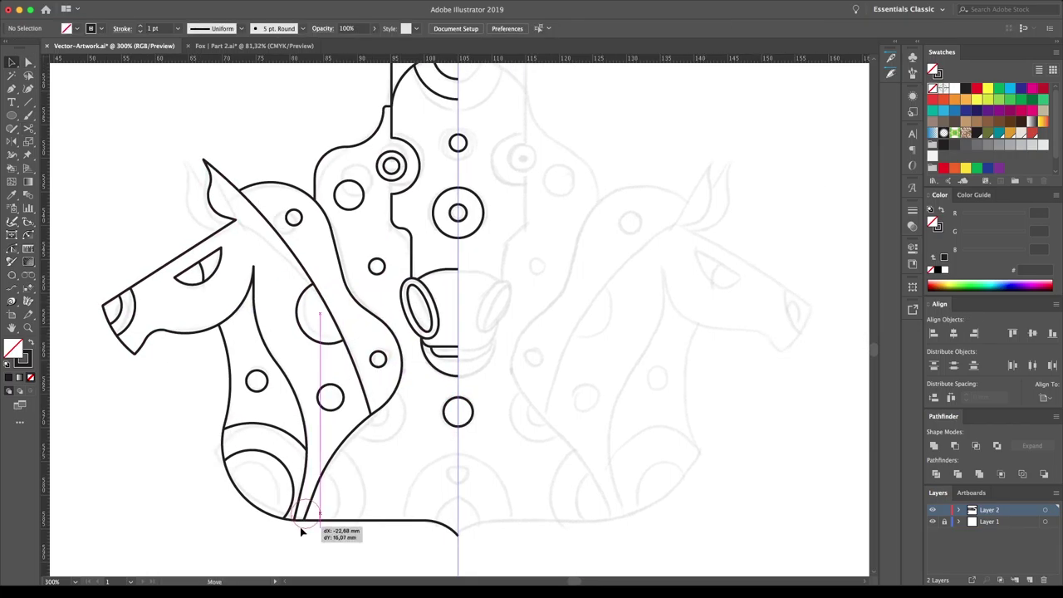
Ring, trim and place the half-circle bands at the base, copying arcs down the centre line.
{"action": "key", "text": "Return"}
{"action": "left_click", "coordinate": [313, 474]}
{"action": "key", "text": "c"}
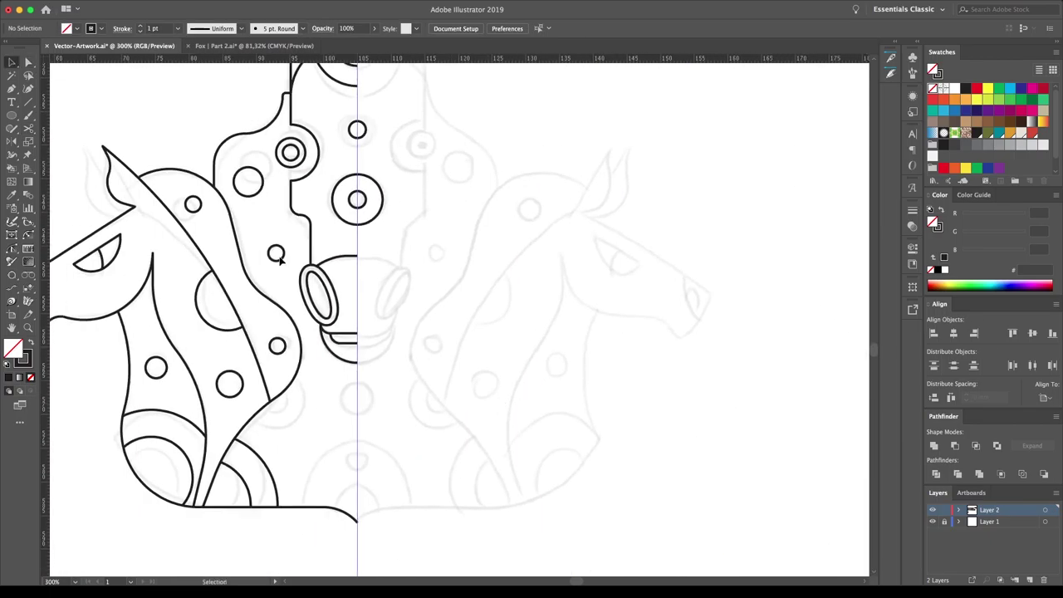
{"action": "scroll", "coordinate": [357, 396], "scroll_direction": "left", "scroll_amount": 3}
{"action": "left_click_drag", "start_coordinate": [415, 397], "coordinate": [332, 391]}
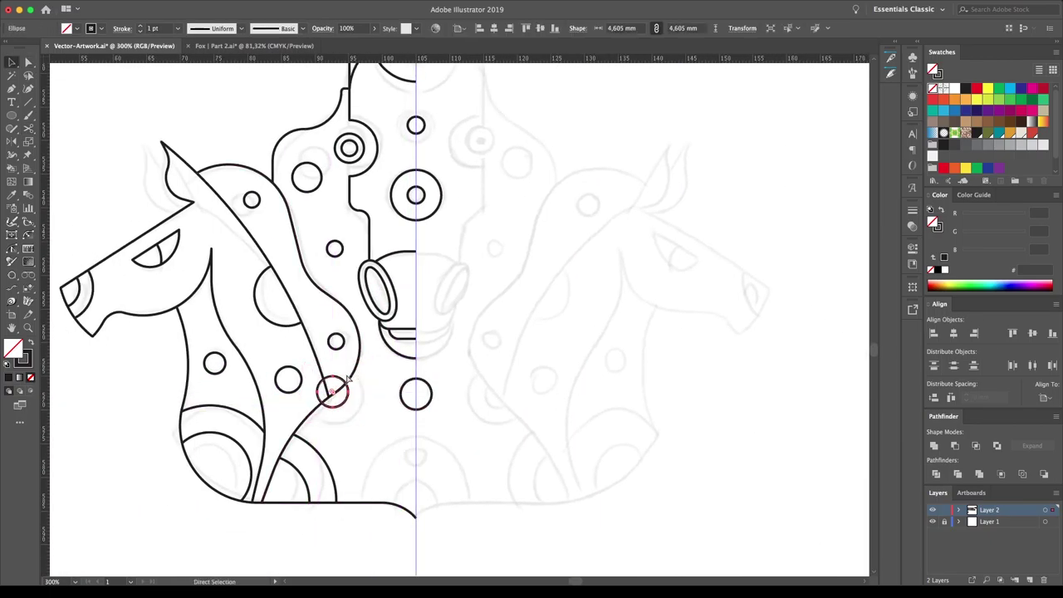
{"action": "scroll", "coordinate": [357, 368], "scroll_direction": "down", "scroll_amount": 2}
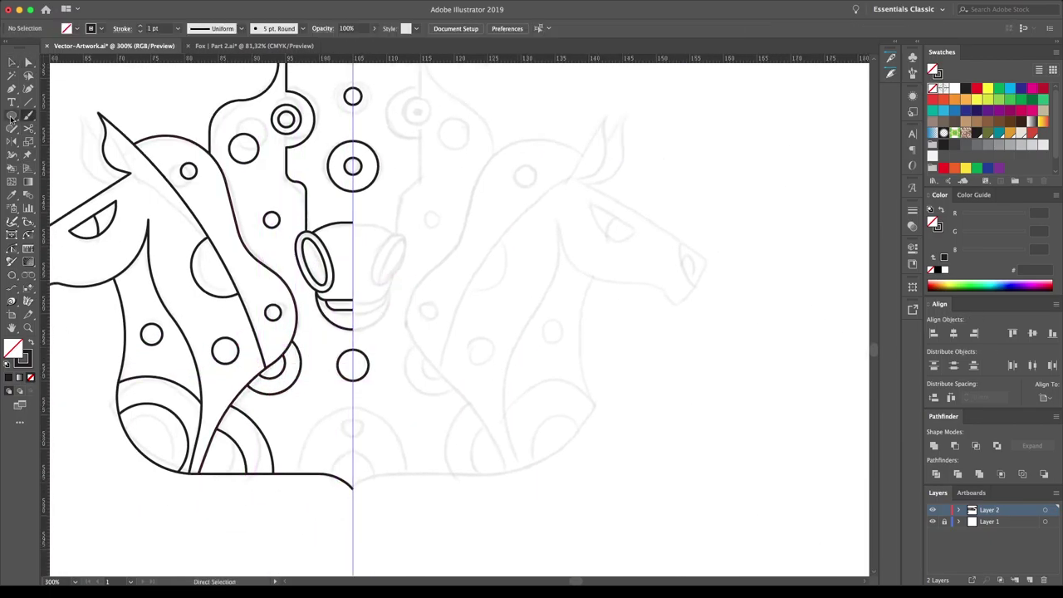
{"action": "key", "text": "Return"}
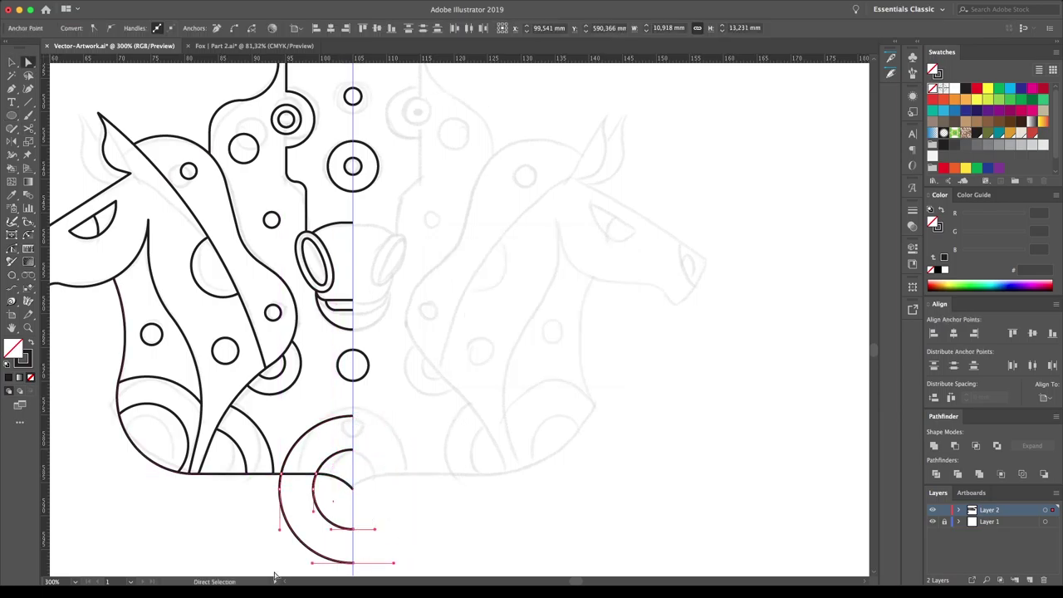
{"action": "left_click_drag", "start_coordinate": [362, 172], "coordinate": [362, 423]}
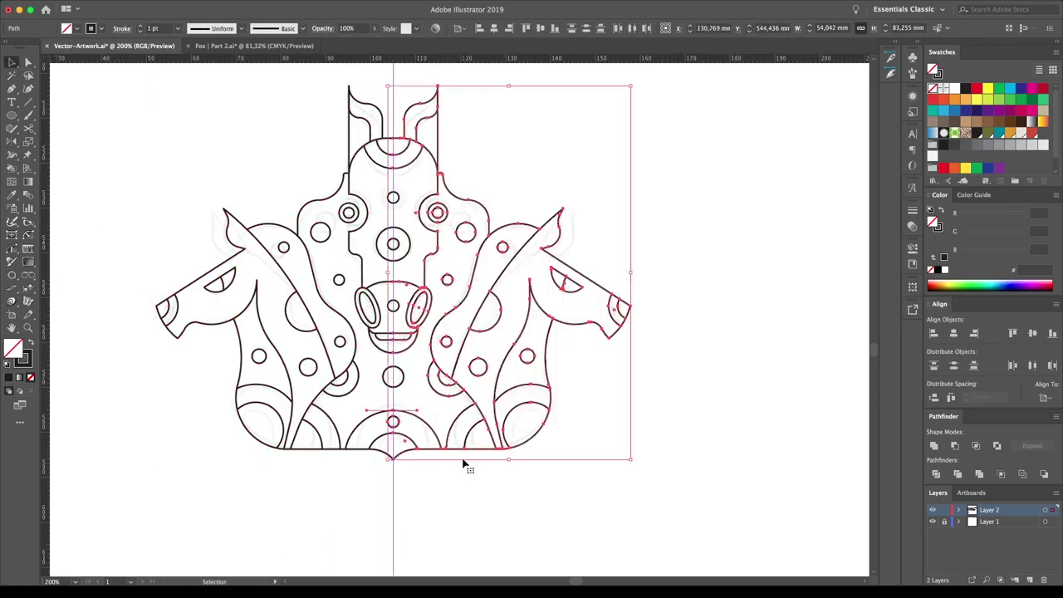
Place a copy of the full emblem to the right and prepare it for Live Paint.
{"action": "left_click_drag", "start_coordinate": [180, 311], "coordinate": [449, 311]}
{"action": "scroll", "coordinate": [449, 310], "scroll_direction": "up", "scroll_amount": 3}
{"action": "key", "text": "k"}
Live-paint the copy's centre column olive, body red, top cap pink and circles blue.
{"action": "left_click", "coordinate": [546, 304]}
{"action": "left_click", "coordinate": [513, 274]}
{"action": "left_click", "coordinate": [553, 330]}
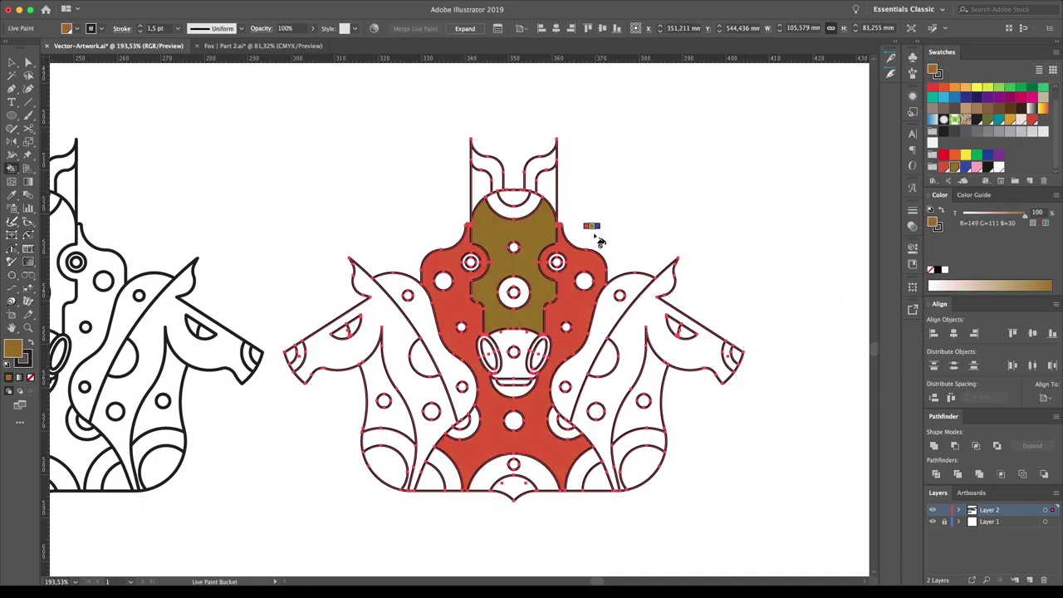
{"action": "left_click", "coordinate": [545, 179]}
{"action": "left_click", "coordinate": [488, 184]}
{"action": "left_click", "coordinate": [513, 200]}
{"action": "left_click", "coordinate": [316, 349]}
{"action": "left_click", "coordinate": [386, 465]}
{"action": "left_click", "coordinate": [514, 349]}
Fill the spot holes and face regions black, bottom arcs pink and circles blue.
{"action": "left_click", "coordinate": [514, 389]}
{"action": "left_click", "coordinate": [540, 353]}
{"action": "left_click", "coordinate": [443, 281]}
{"action": "left_click", "coordinate": [424, 359]}
{"action": "left_click", "coordinate": [391, 453]}
{"action": "left_click", "coordinate": [513, 465]}
{"action": "left_click", "coordinate": [557, 262]}
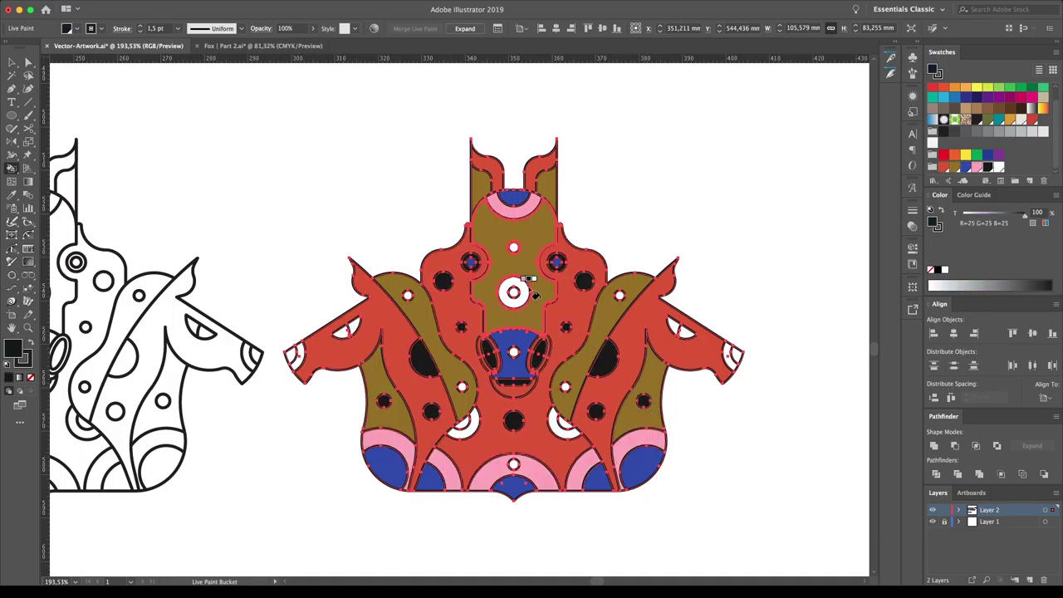
{"action": "left_click", "coordinate": [514, 291]}
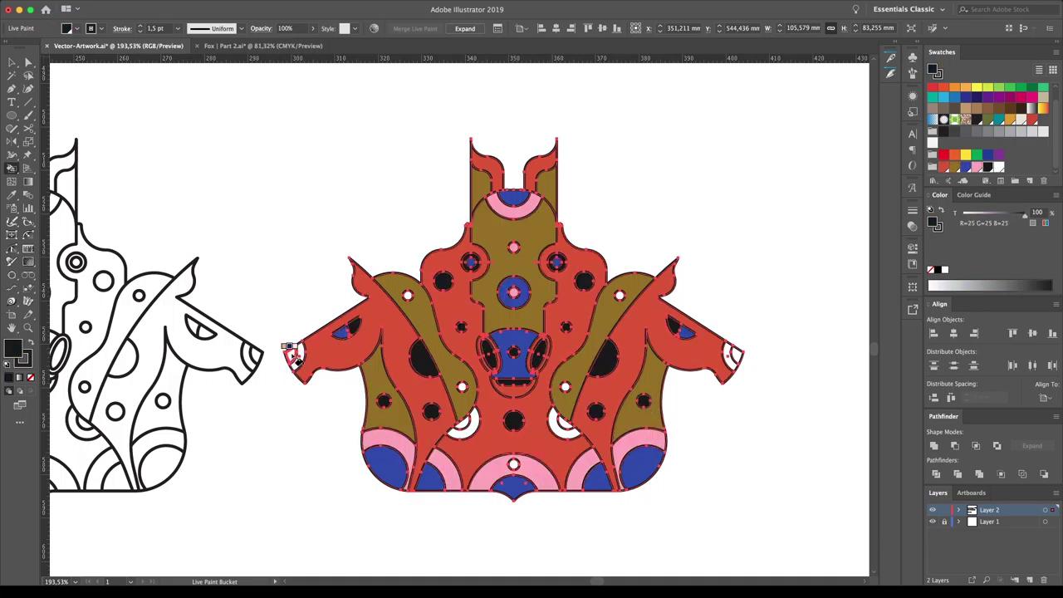
Fill both horses' noses, the white semicircles and the bottom circle.
{"action": "left_click", "coordinate": [299, 353]}
{"action": "left_click", "coordinate": [731, 357]}
{"action": "left_click", "coordinate": [565, 424]}
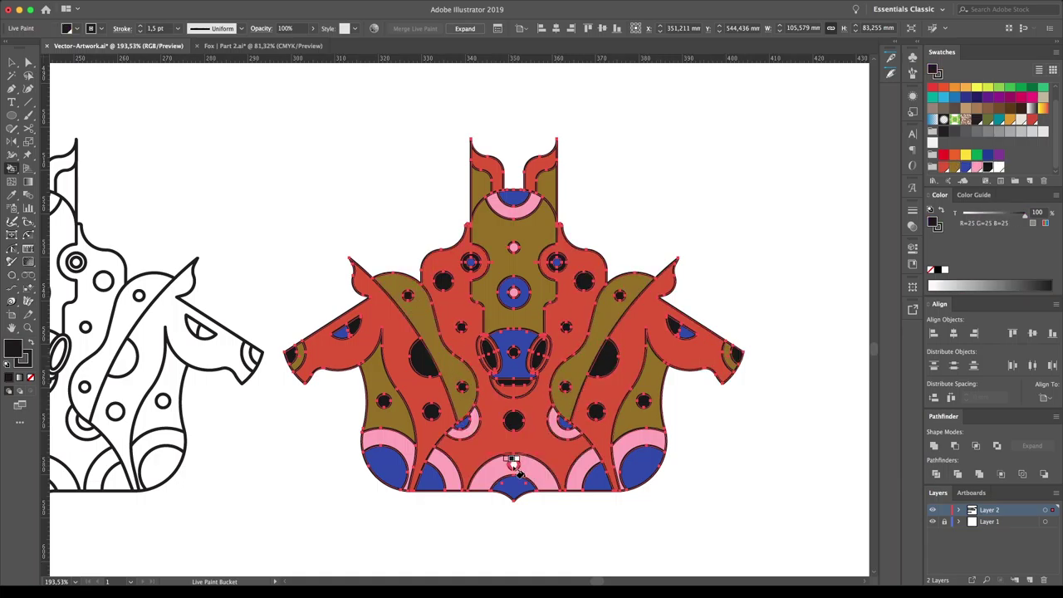
{"action": "left_click", "coordinate": [513, 463]}
{"action": "left_click_drag", "start_coordinate": [705, 193], "coordinate": [623, 184]}
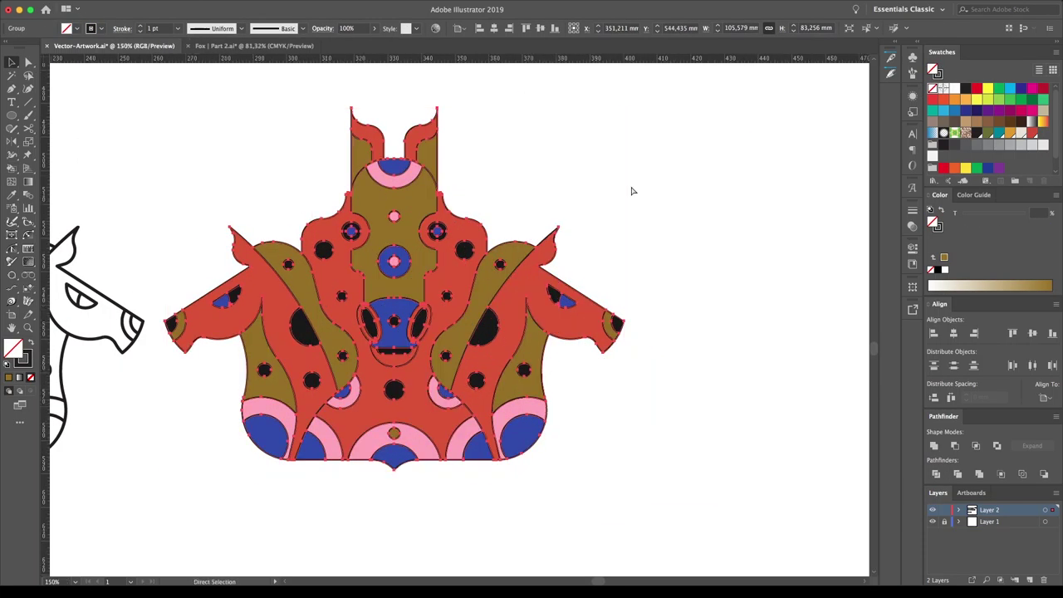